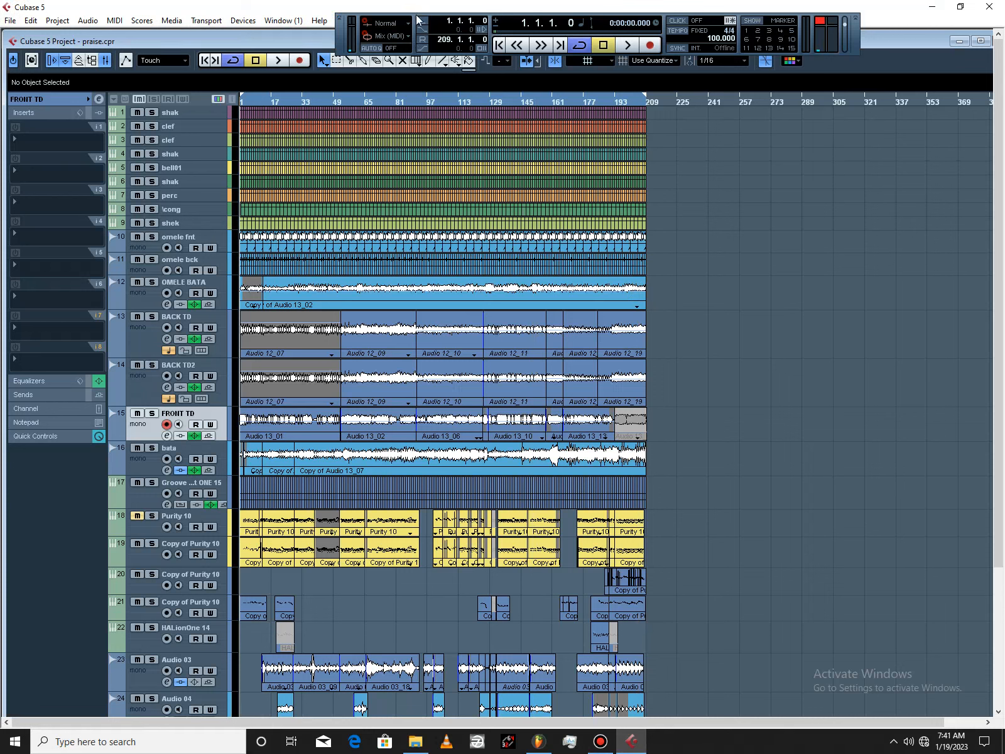
{"action": "left_click_drag", "start_coordinate": [339, 31], "coordinate": [310, 52]}
{"action": "left_click_drag", "start_coordinate": [238, 41], "coordinate": [236, 38]}
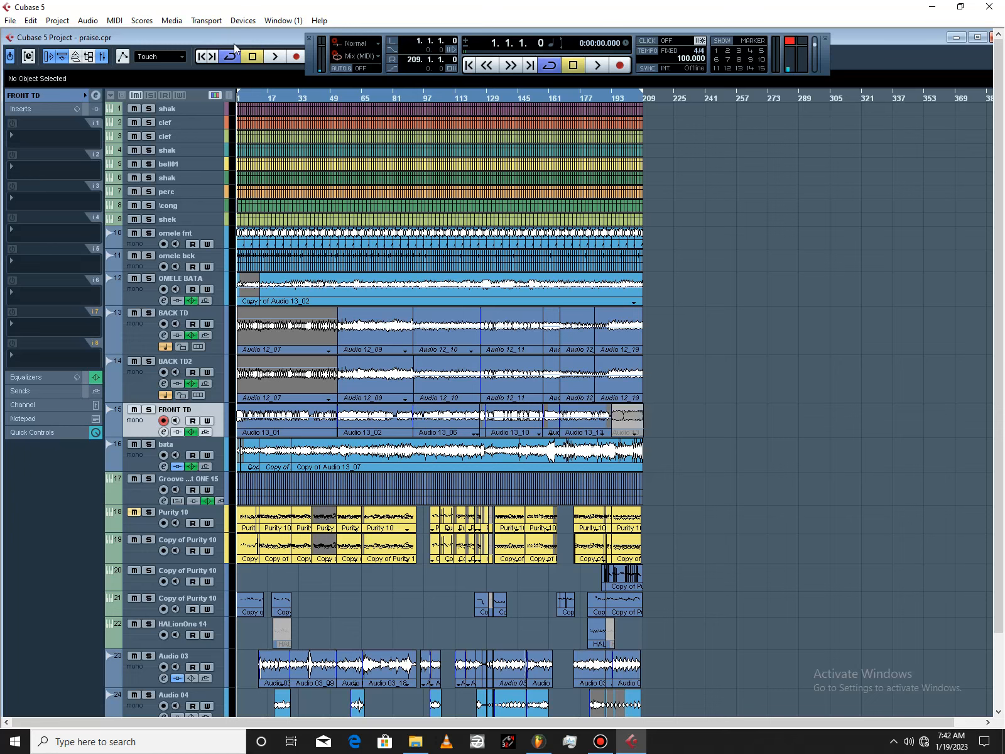
{"action": "left_click_drag", "start_coordinate": [234, 47], "coordinate": [237, 47]}
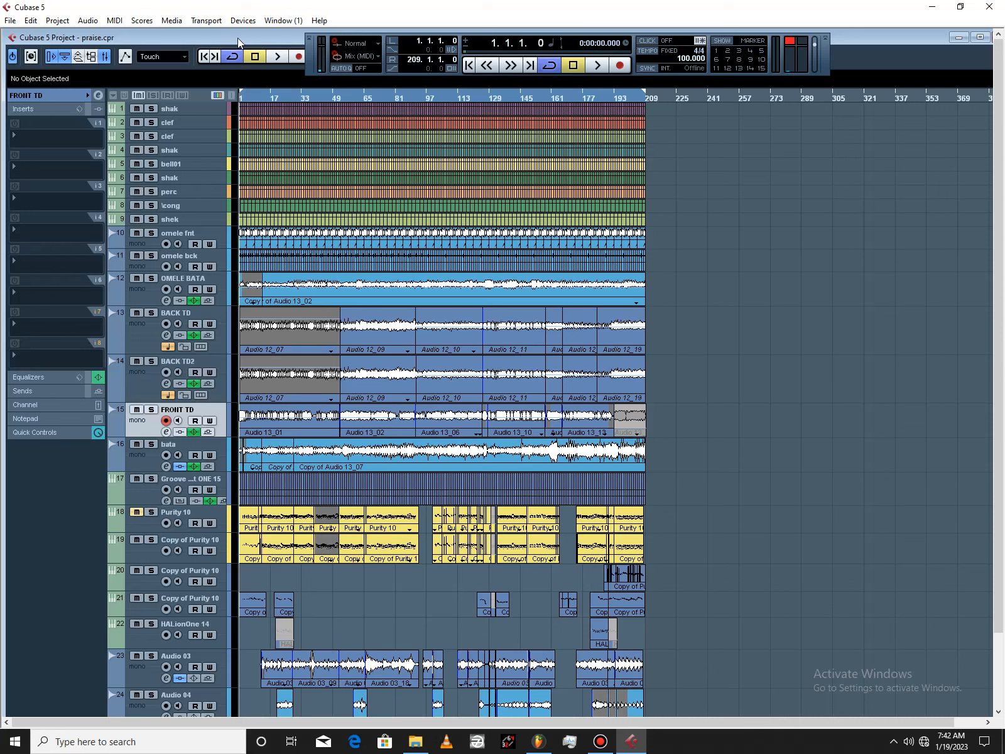
{"action": "left_click_drag", "start_coordinate": [242, 38], "coordinate": [240, 44]}
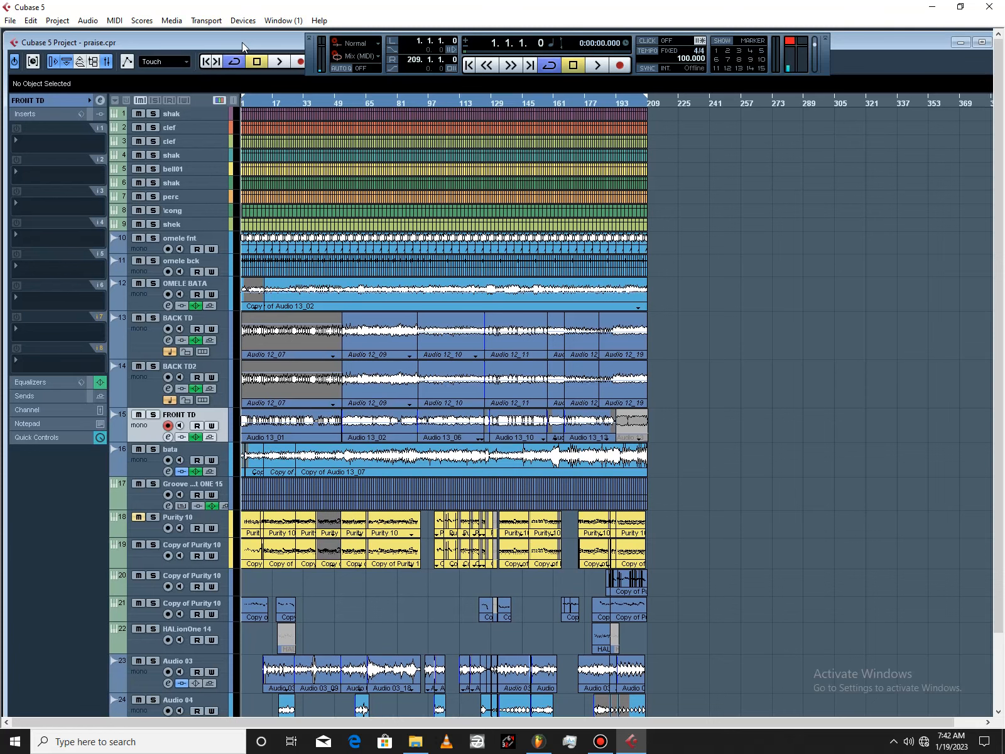
{"action": "left_click_drag", "start_coordinate": [243, 43], "coordinate": [245, 43]}
{"action": "left_click_drag", "start_coordinate": [315, 47], "coordinate": [322, 42]}
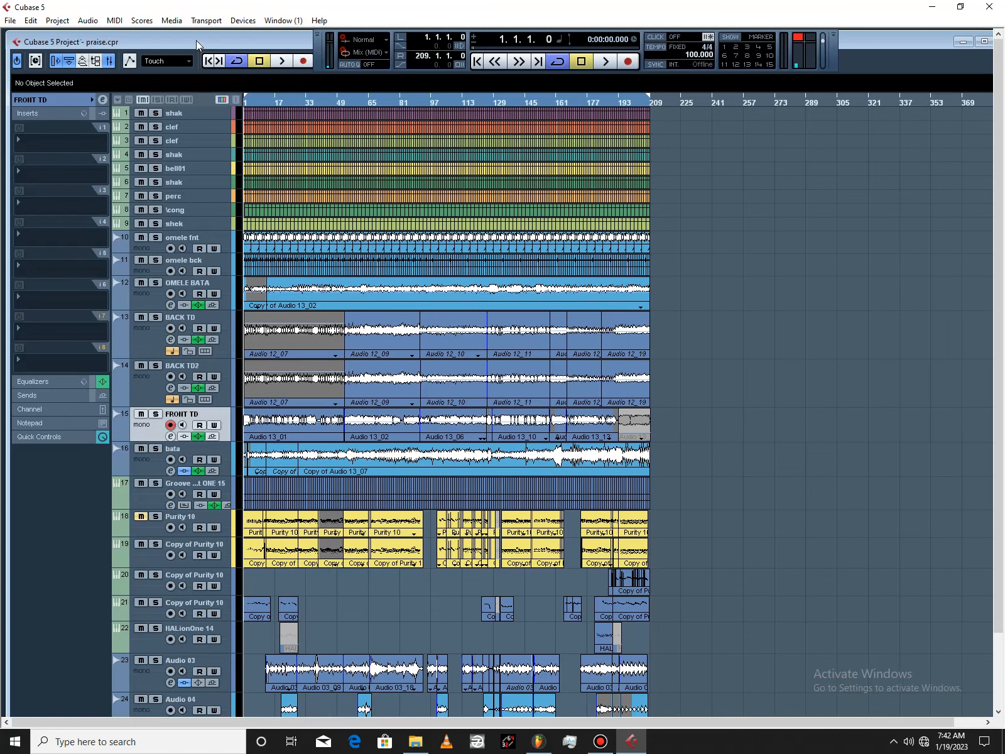
{"action": "left_click_drag", "start_coordinate": [195, 40], "coordinate": [191, 40]}
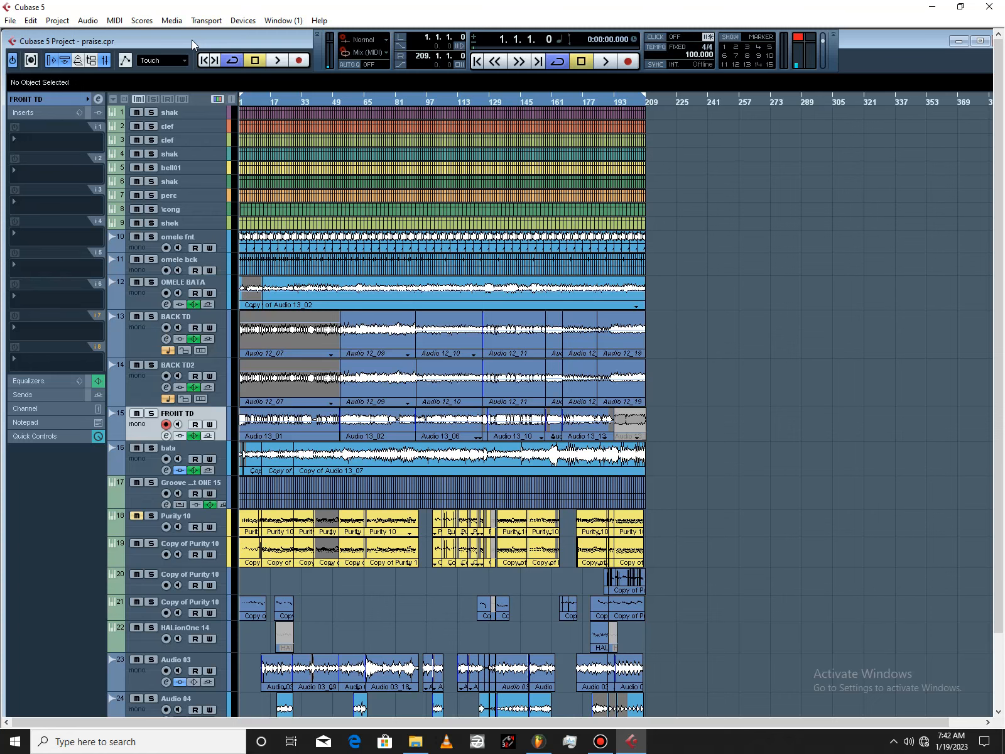
{"action": "left_click_drag", "start_coordinate": [191, 38], "coordinate": [192, 37]}
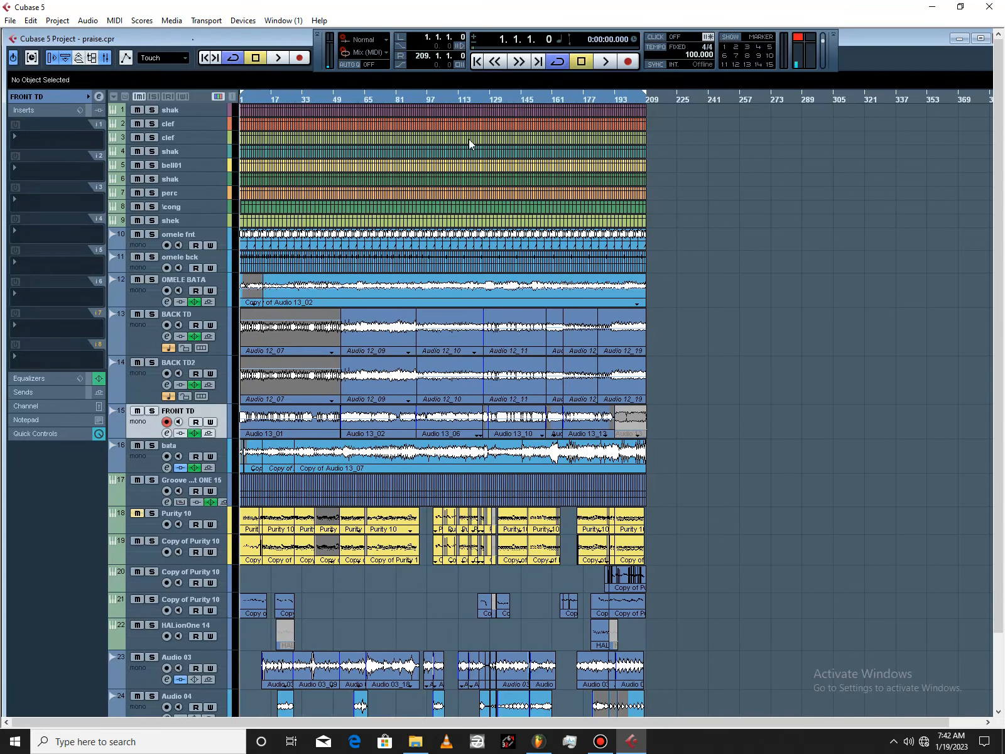
{"action": "left_click_drag", "start_coordinate": [321, 52], "coordinate": [307, 48]}
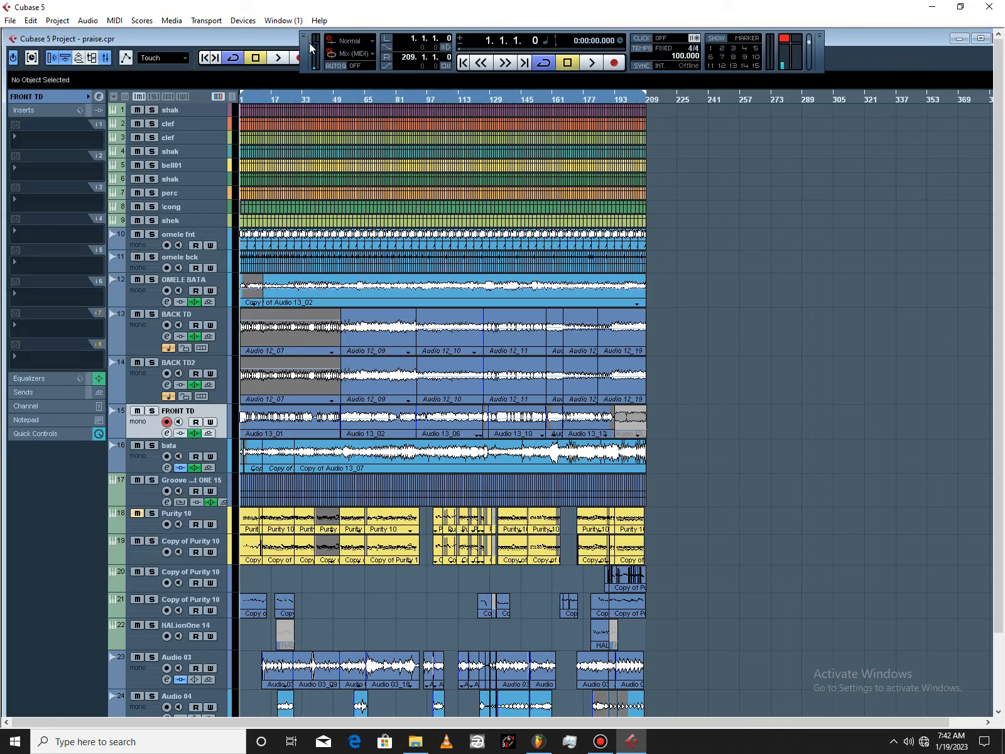
{"action": "left_click_drag", "start_coordinate": [309, 43], "coordinate": [292, 44]}
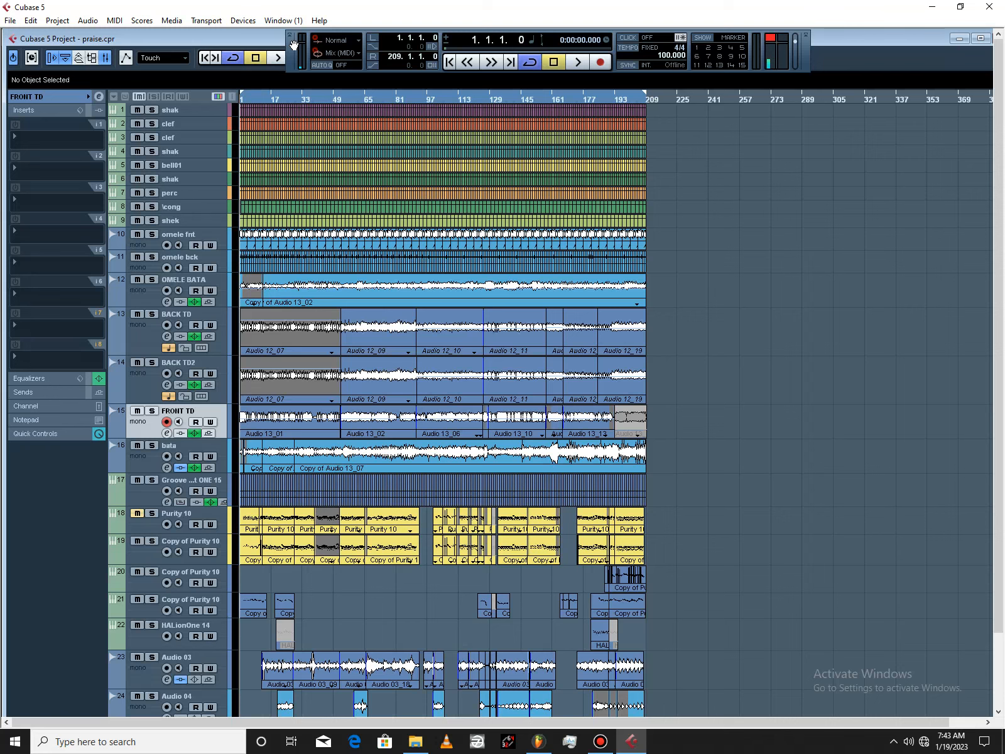
{"action": "left_click_drag", "start_coordinate": [238, 36], "coordinate": [286, 46]}
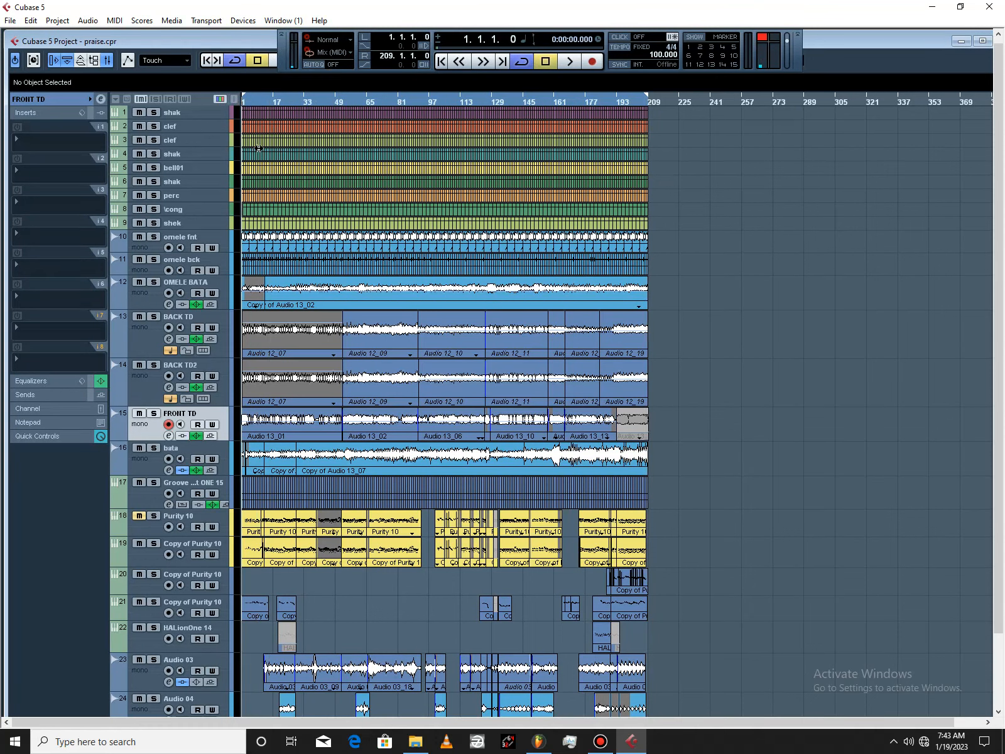
{"action": "left_click_drag", "start_coordinate": [282, 63], "coordinate": [320, 58]}
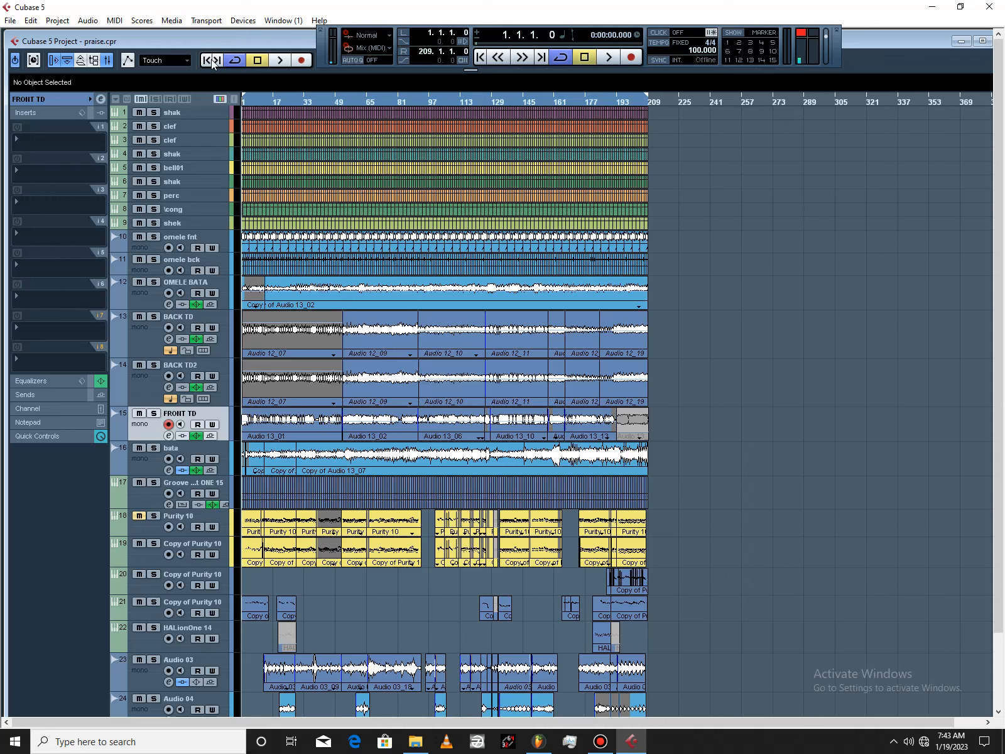
Step: Play the project briefly from the beginning, look over the arrangement, and stop playback
{"action": "left_click", "coordinate": [281, 61]}
{"action": "scroll", "coordinate": [676, 185], "scroll_direction": "down", "scroll_amount": 5}
{"action": "scroll", "coordinate": [675, 192], "scroll_direction": "up", "scroll_amount": 5}
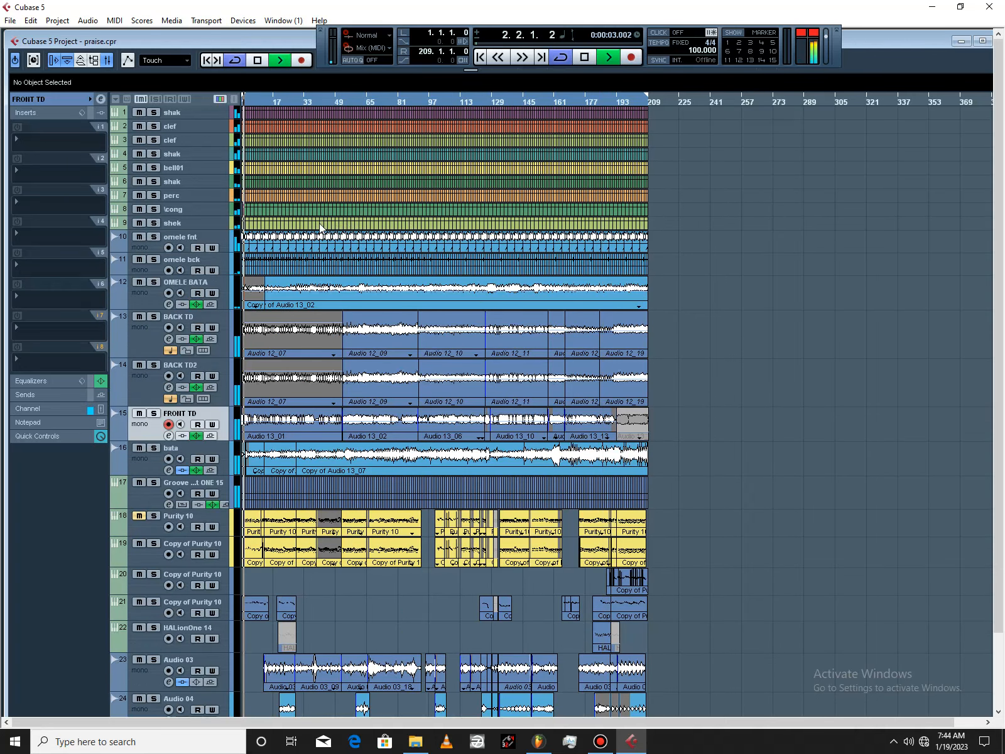
{"action": "left_click", "coordinate": [256, 60]}
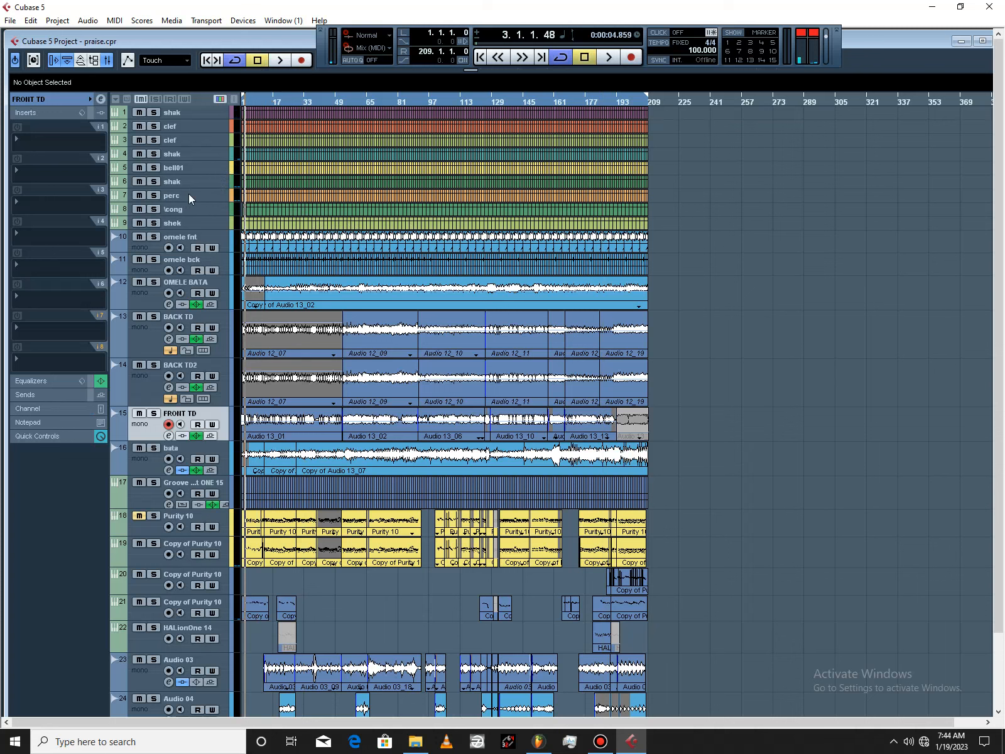
Step: Check the instrument output and patch of the percussion tracks 1 to 5, from bell01 up to the first shak track
{"action": "left_click", "coordinate": [195, 166]}
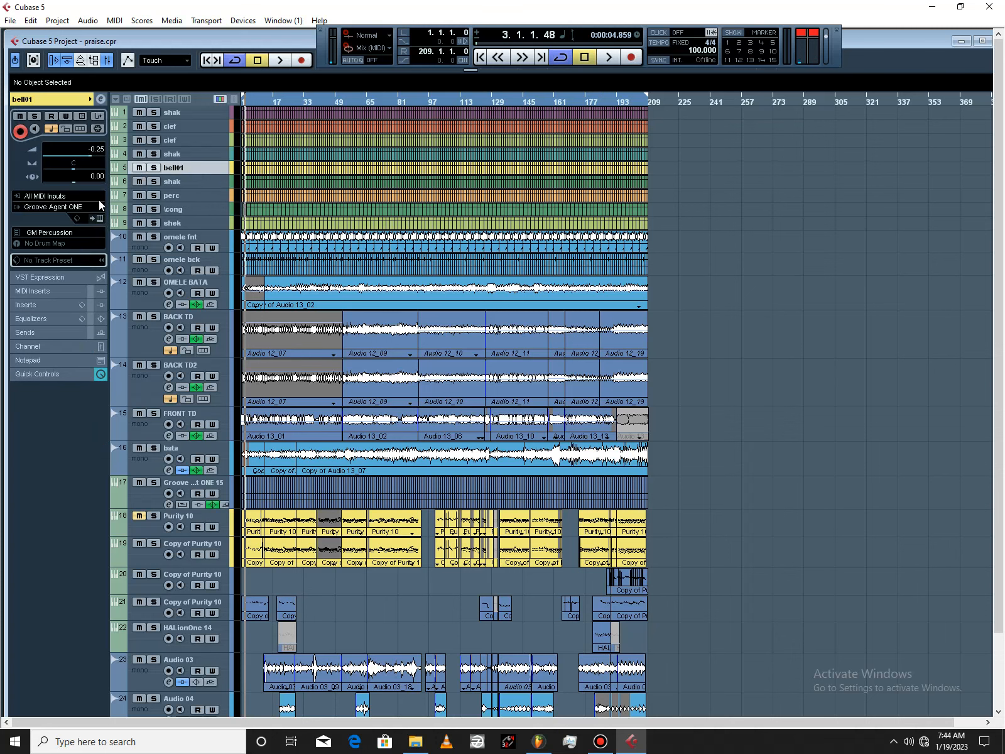
{"action": "left_click", "coordinate": [181, 151]}
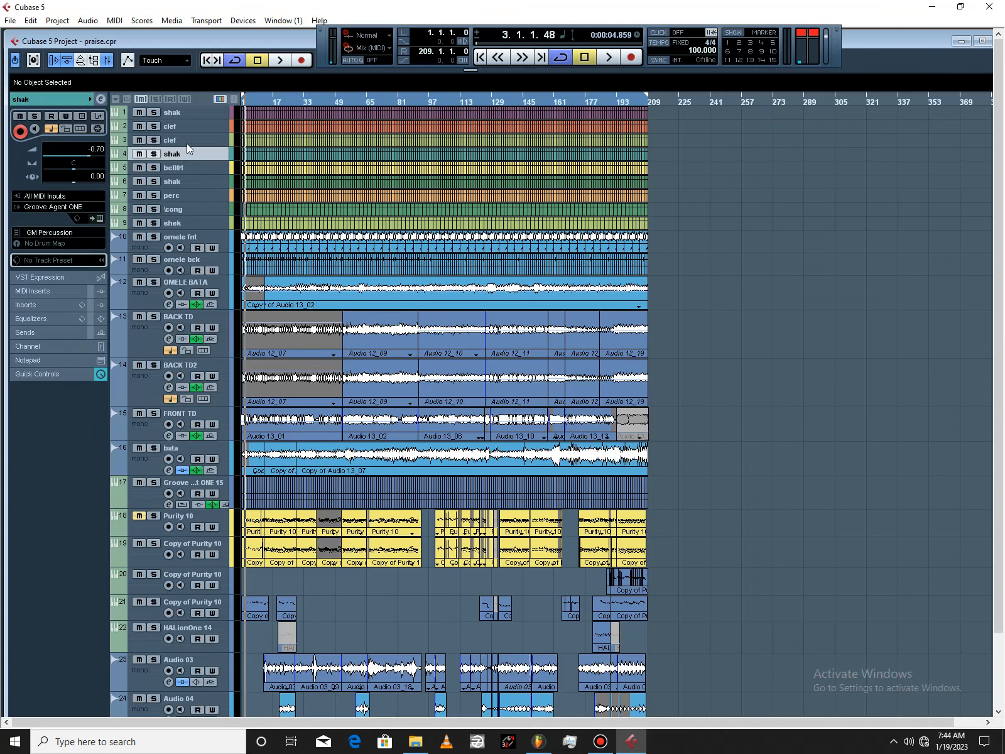
{"action": "left_click", "coordinate": [187, 142]}
{"action": "left_click", "coordinate": [190, 128]}
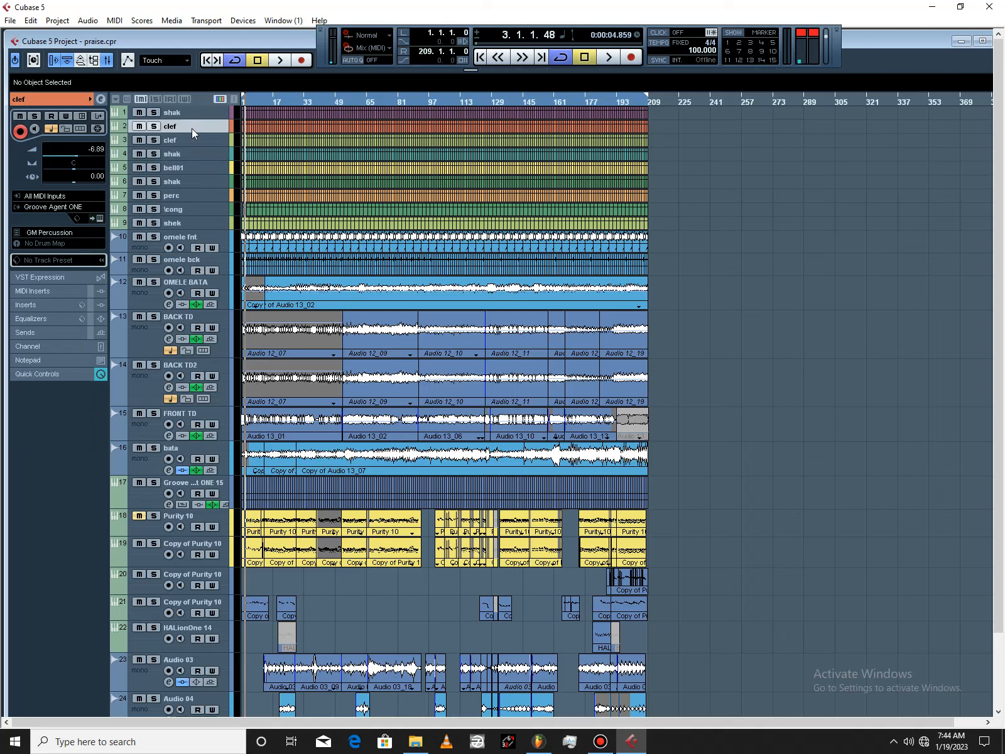
{"action": "left_click", "coordinate": [191, 113]}
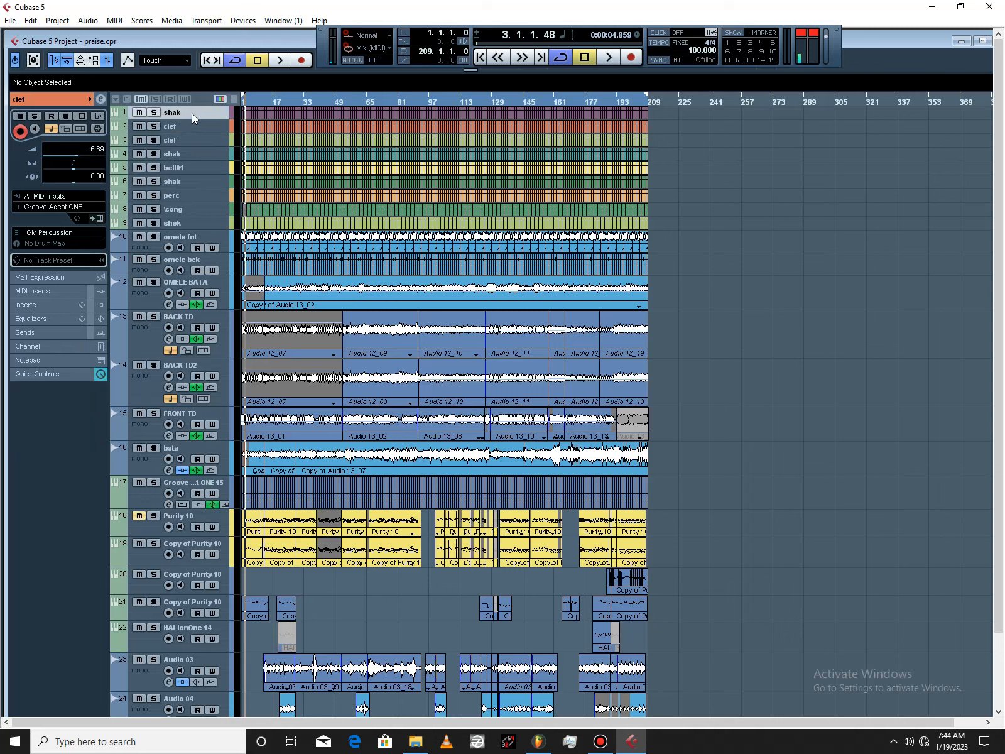
{"action": "left_click", "coordinate": [176, 168]}
Step: Load the Acoustic Percussion Set patch from Hypersonic's Natural Percussion category for the shak track 6, and close the instrument
{"action": "left_click", "coordinate": [176, 183]}
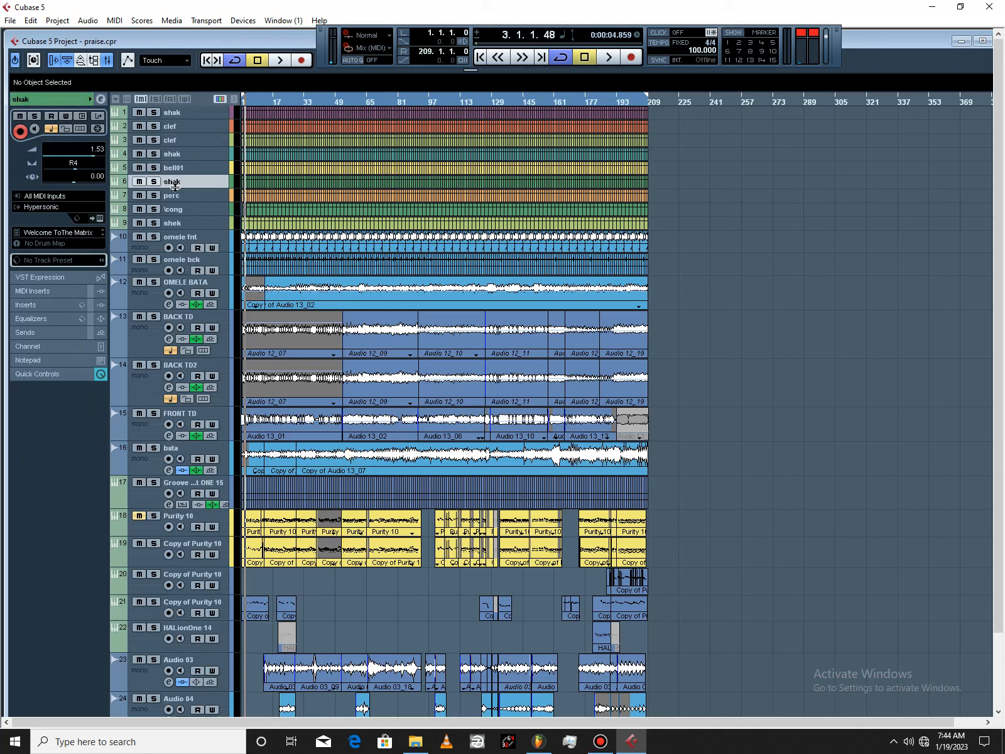
{"action": "left_click", "coordinate": [96, 218]}
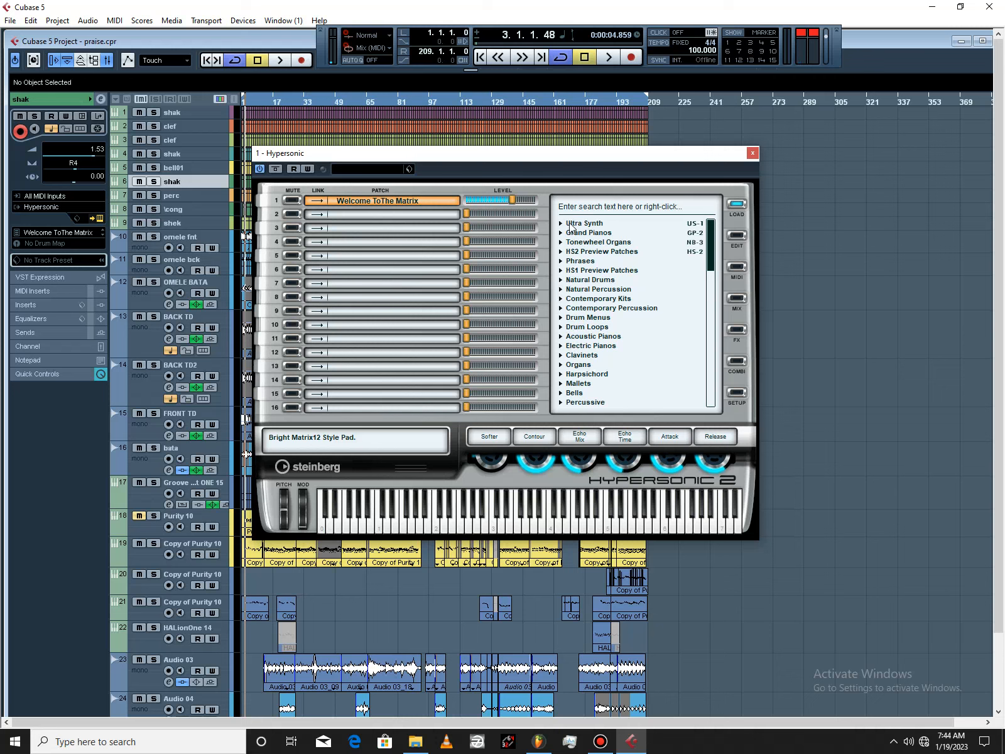
{"action": "left_click", "coordinate": [565, 299]}
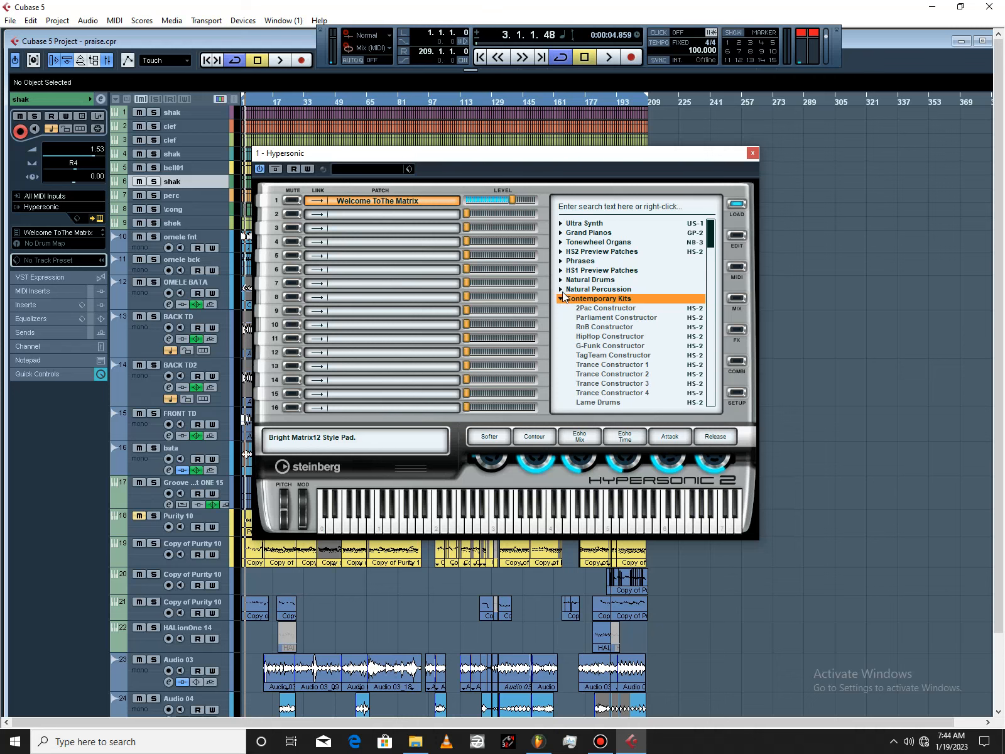
{"action": "scroll", "coordinate": [608, 317], "scroll_direction": "down", "scroll_amount": 20}
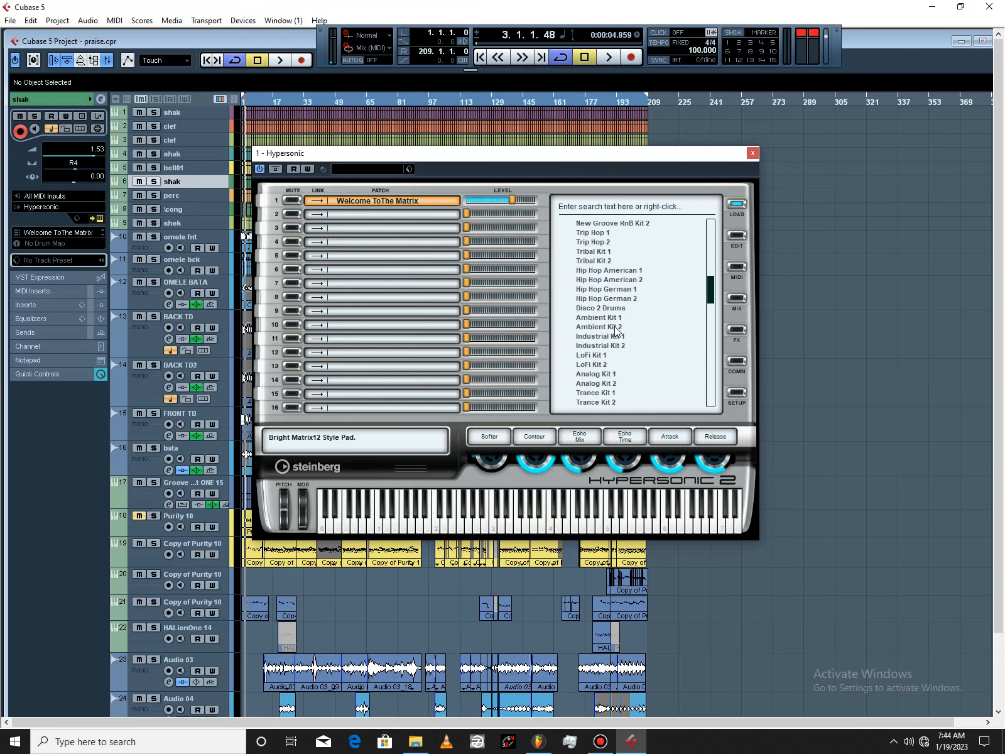
{"action": "scroll", "coordinate": [622, 317], "scroll_direction": "down", "scroll_amount": 1}
{"action": "scroll", "coordinate": [622, 314], "scroll_direction": "up", "scroll_amount": 8}
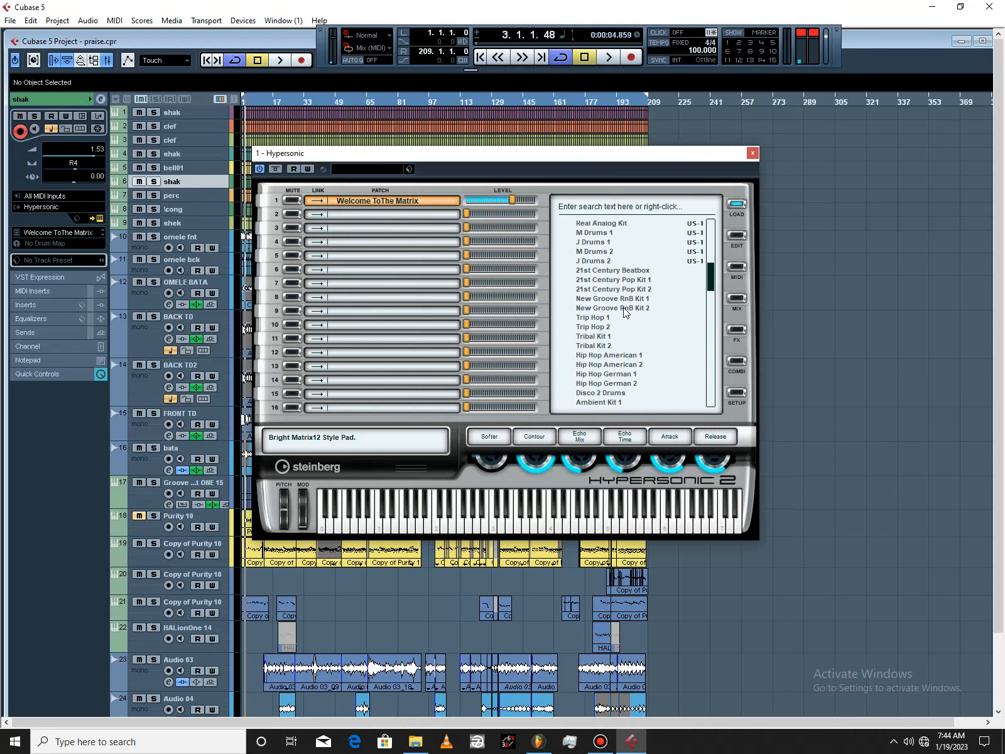
{"action": "scroll", "coordinate": [622, 311], "scroll_direction": "up", "scroll_amount": 10}
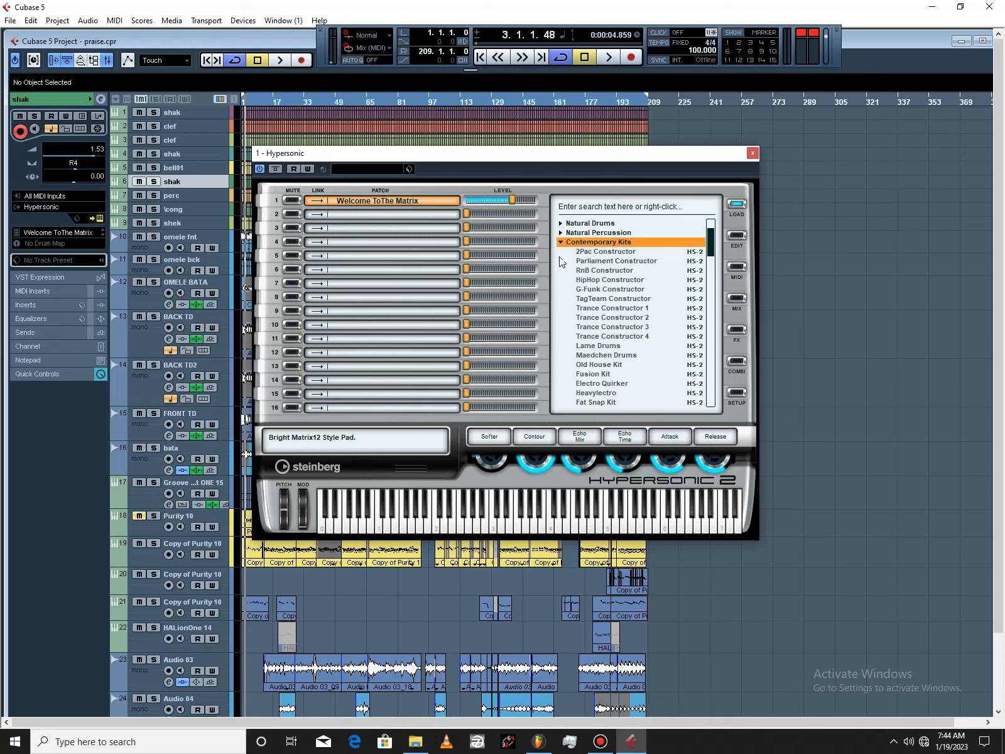
{"action": "left_click", "coordinate": [561, 234]}
{"action": "scroll", "coordinate": [641, 306], "scroll_direction": "down", "scroll_amount": 1}
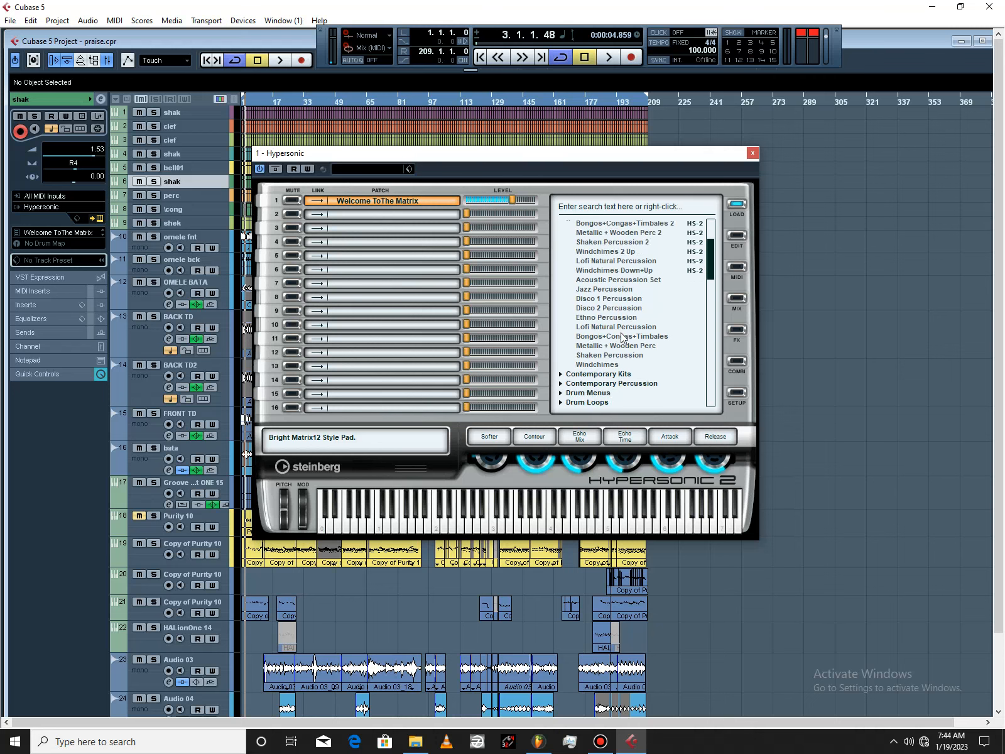
{"action": "left_click", "coordinate": [629, 281]}
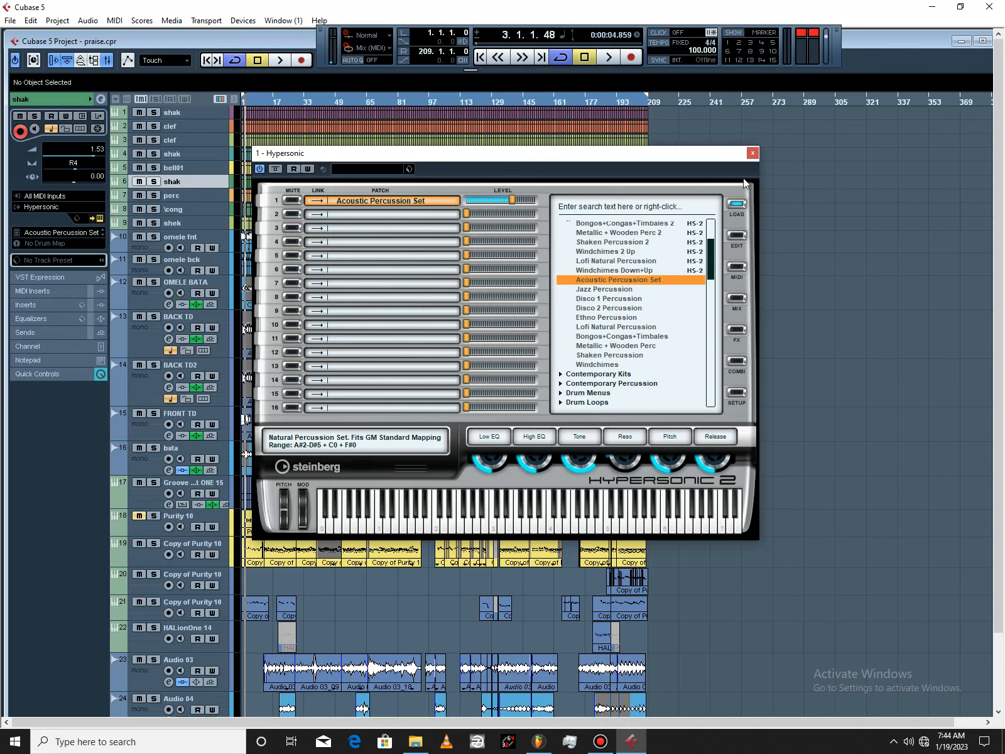
{"action": "left_click", "coordinate": [755, 157]}
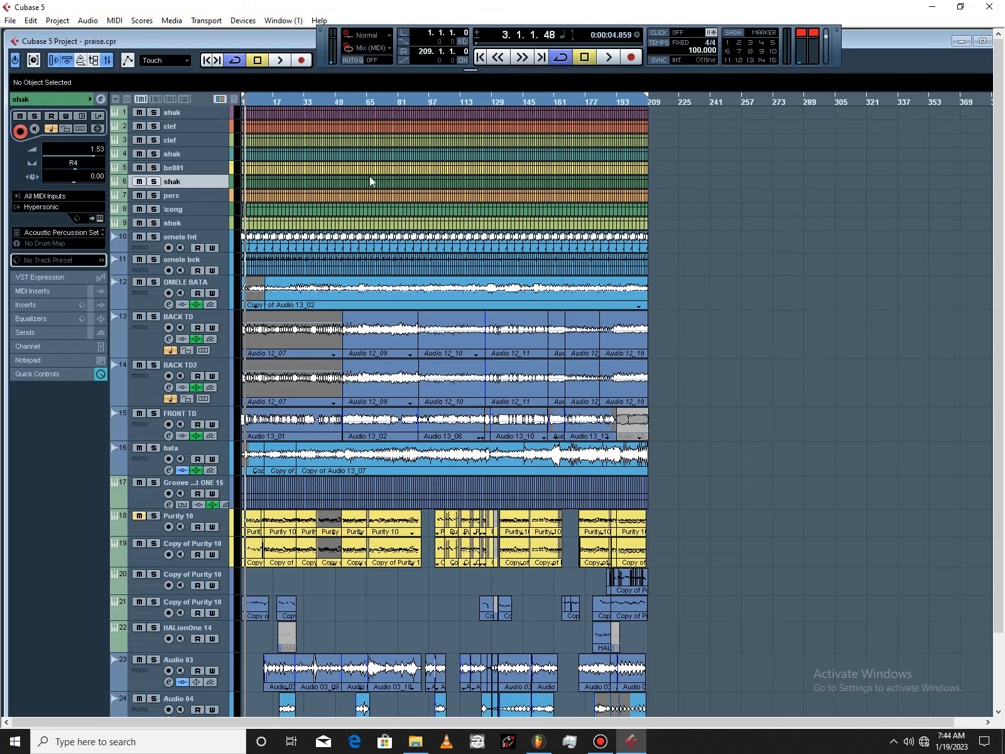
Step: Load Hypersonic's Acoustic Percussion Set from Natural Percussion for the perc track 7, and close the instrument
{"action": "left_click", "coordinate": [207, 195]}
{"action": "left_click", "coordinate": [98, 219]}
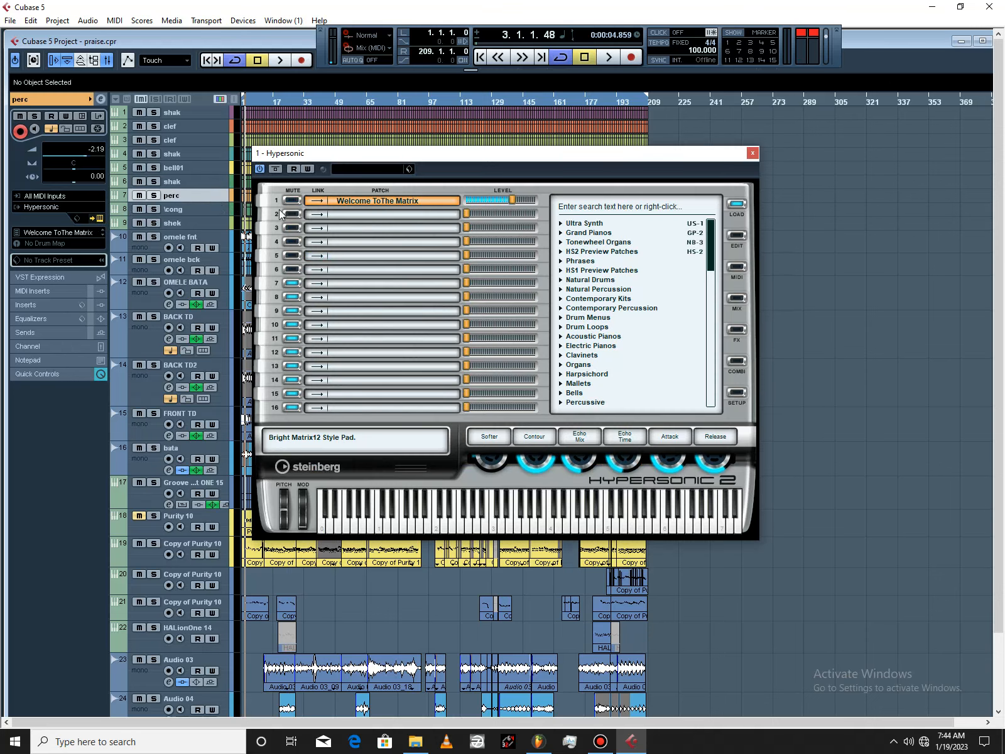
{"action": "left_click", "coordinate": [565, 291]}
{"action": "left_click", "coordinate": [634, 364]}
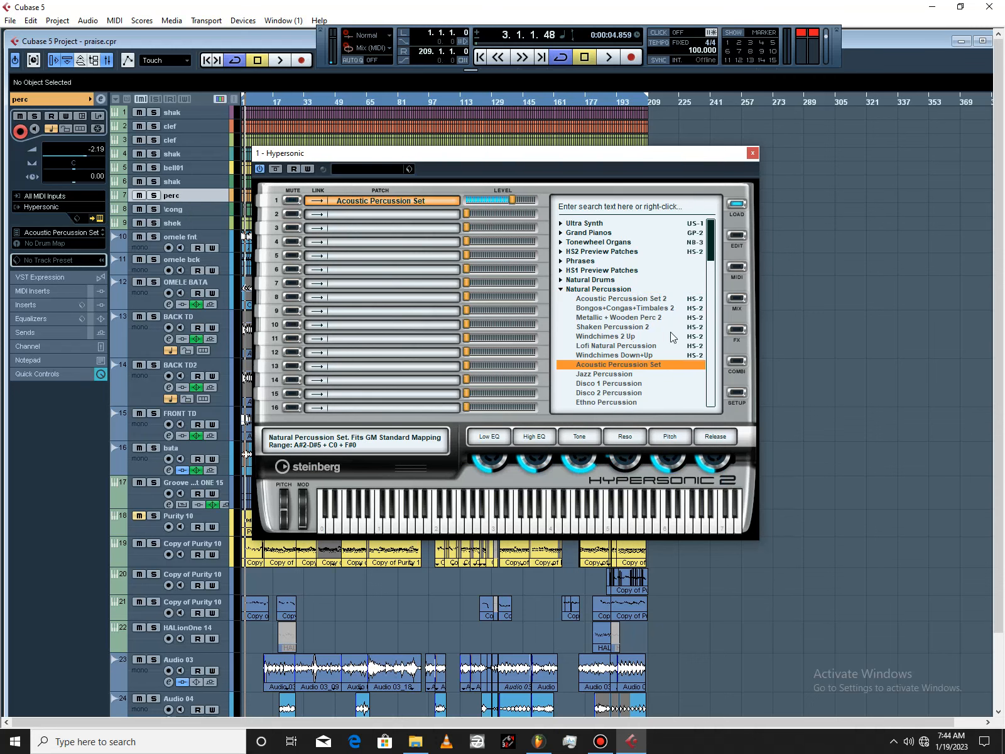
{"action": "left_click", "coordinate": [753, 156]}
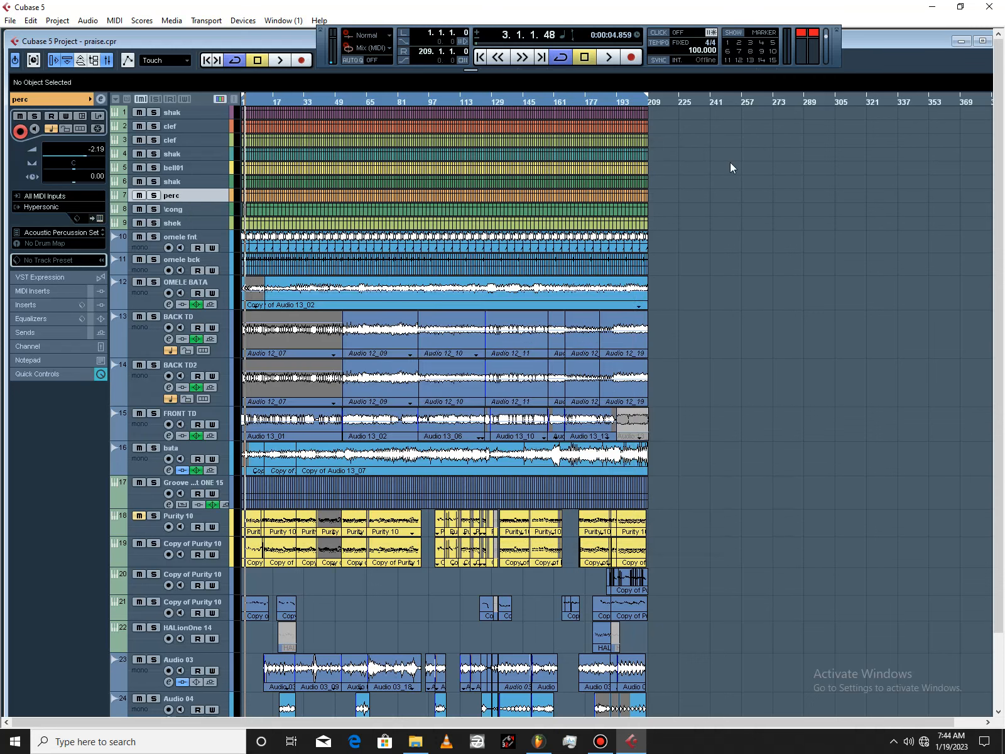
Step: Check the settings of the cong, shek and omele fnt tracks one after another
{"action": "left_click", "coordinate": [200, 211]}
{"action": "left_click", "coordinate": [194, 225]}
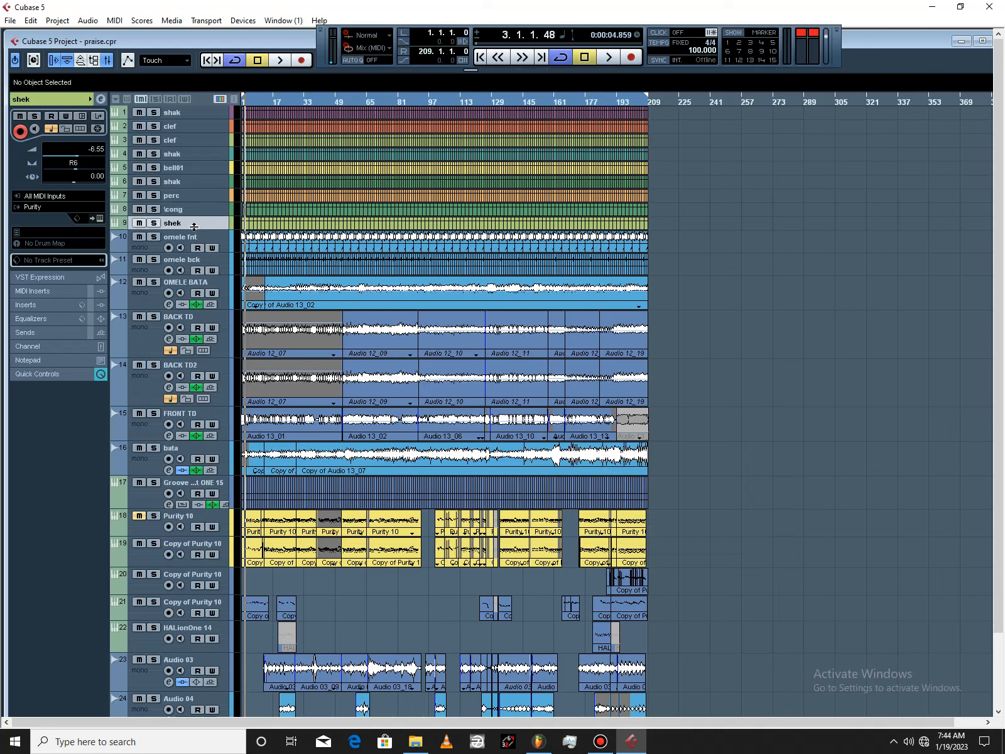
{"action": "left_click", "coordinate": [196, 240]}
Step: Play the project from the start and look through its percussion, instrument and audio tracks
{"action": "left_click", "coordinate": [213, 63]}
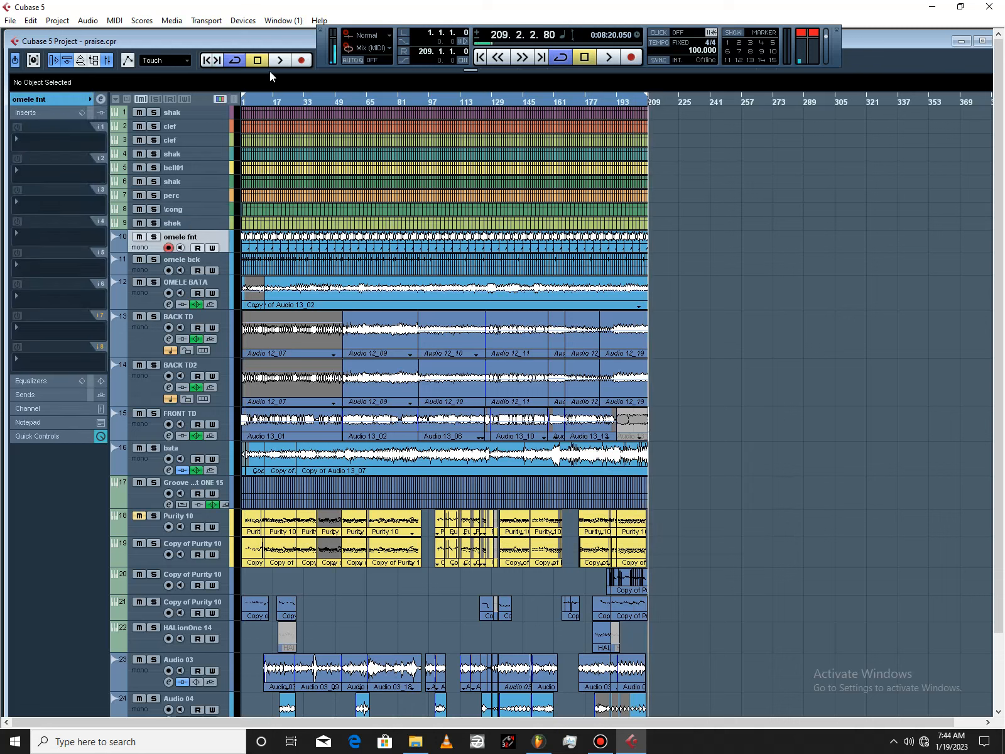
{"action": "left_click", "coordinate": [280, 59]}
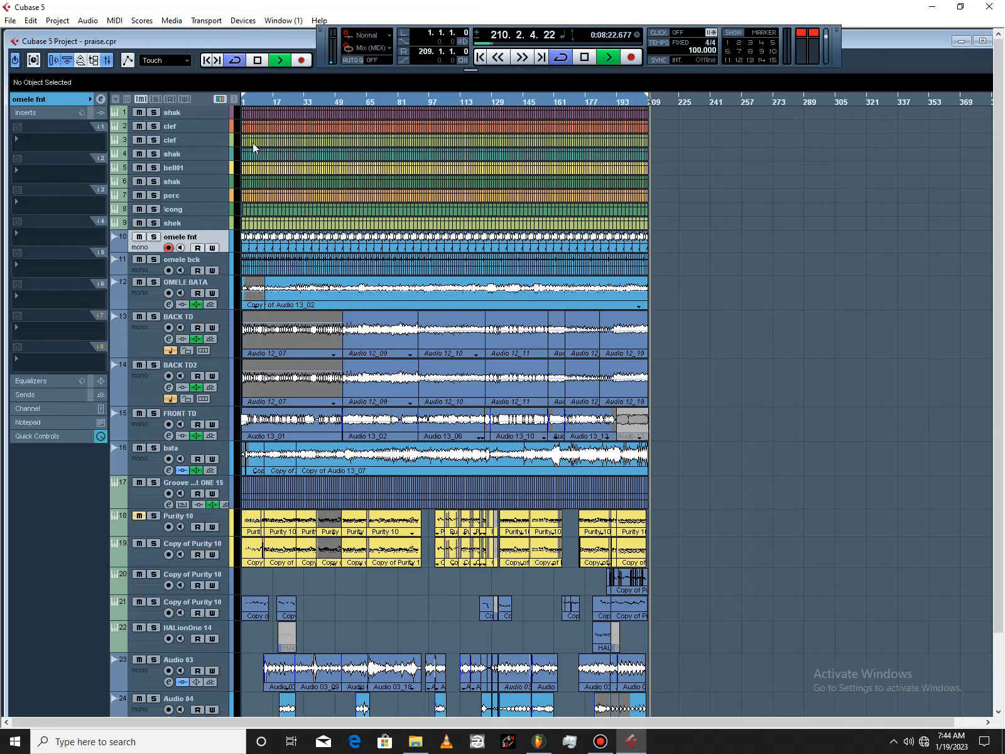
{"action": "left_click", "coordinate": [206, 60]}
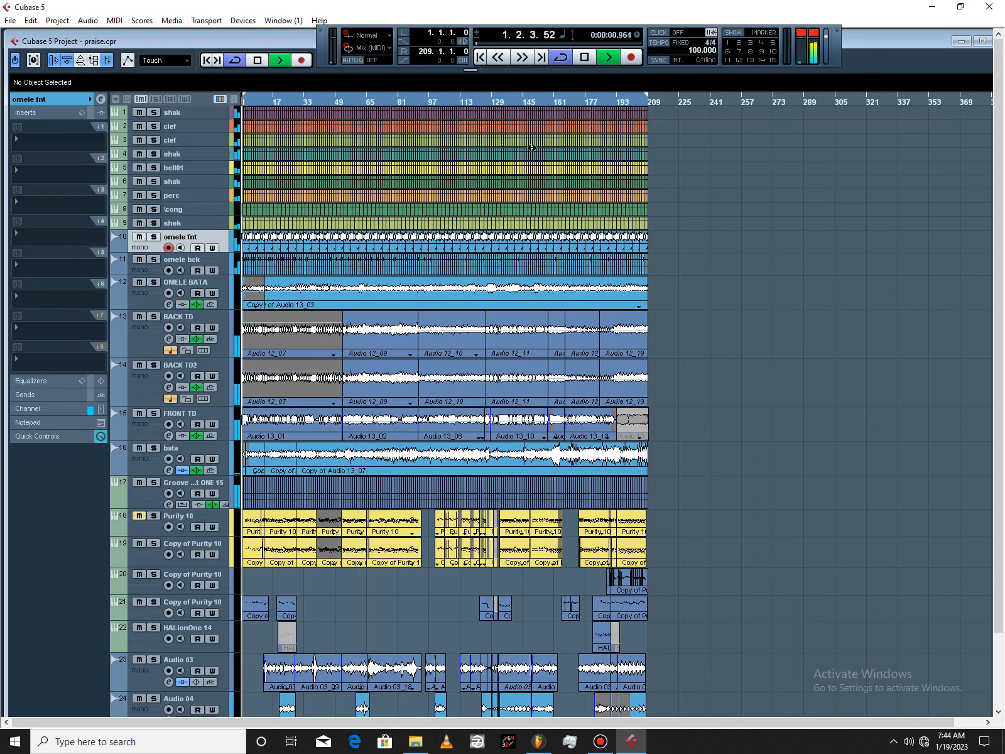
{"action": "scroll", "coordinate": [708, 264], "scroll_direction": "down", "scroll_amount": 3}
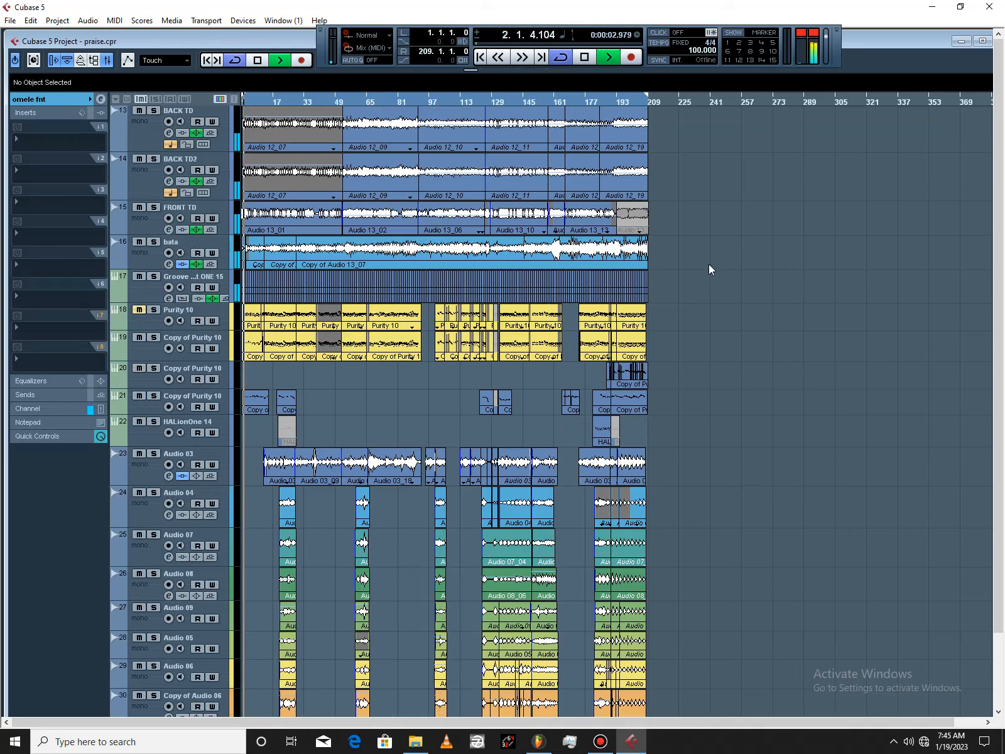
{"action": "scroll", "coordinate": [698, 285], "scroll_direction": "up", "scroll_amount": 3}
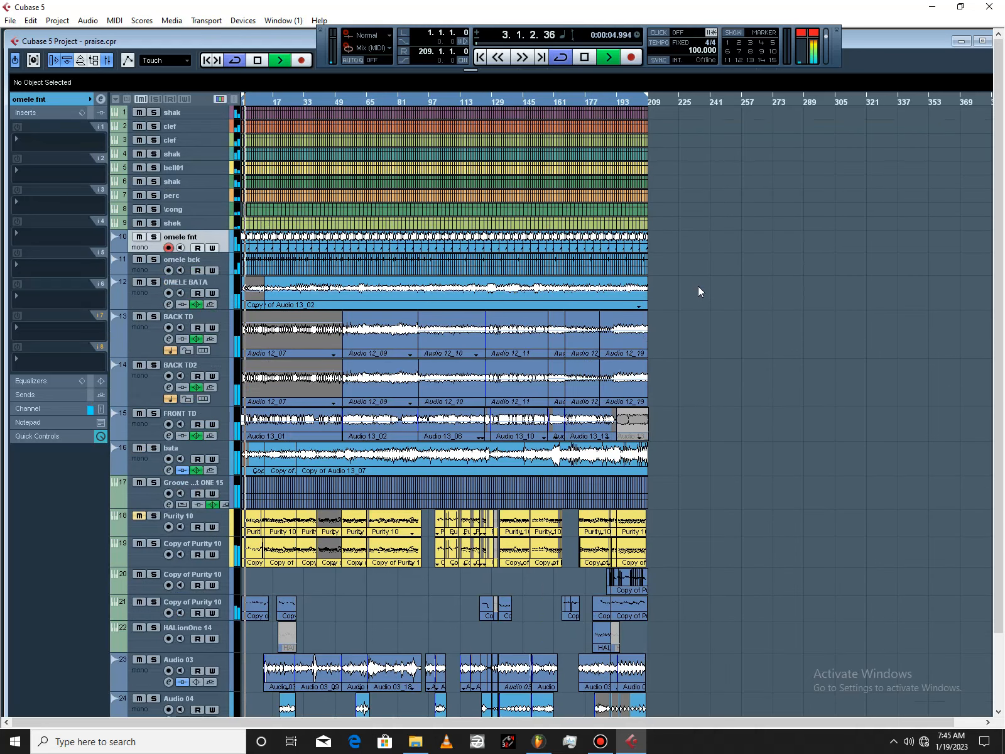
{"action": "scroll", "coordinate": [688, 245], "scroll_direction": "down", "scroll_amount": 3}
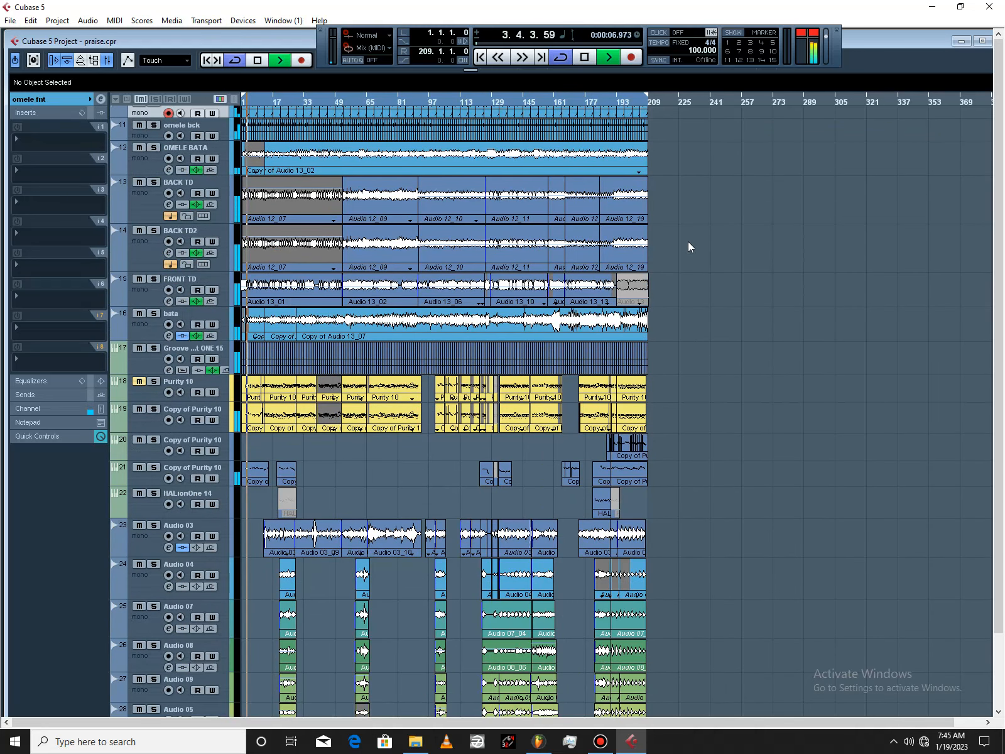
Step: Stop the playback and reposition the floating transport panel and the project window
{"action": "scroll", "coordinate": [690, 245], "scroll_direction": "up", "scroll_amount": 3}
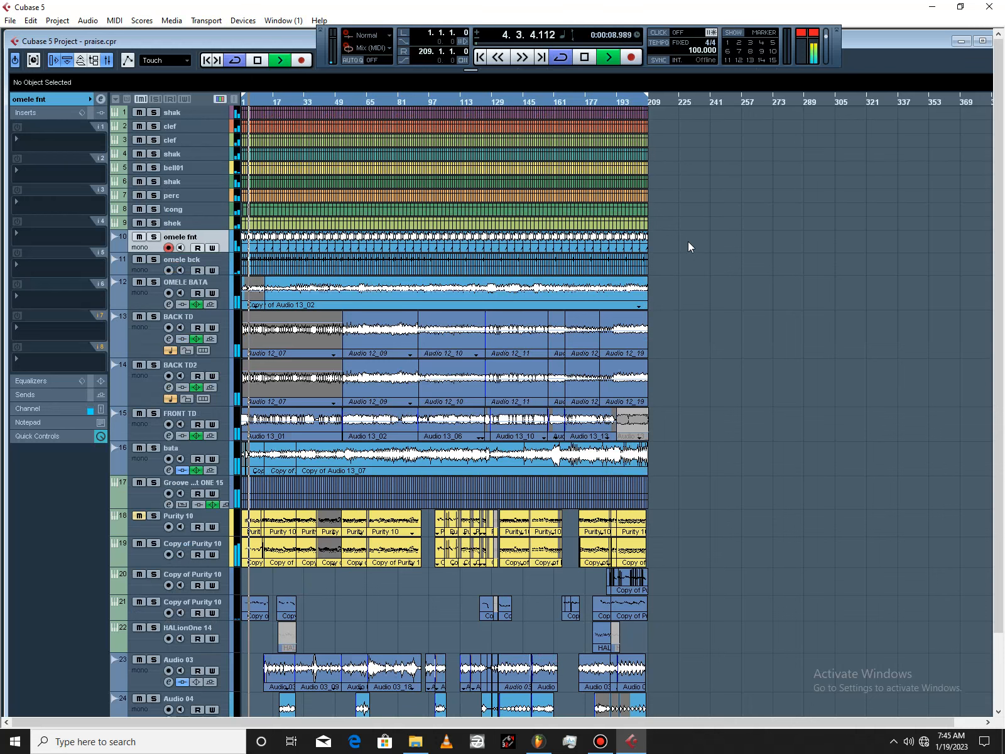
{"action": "left_click", "coordinate": [582, 57]}
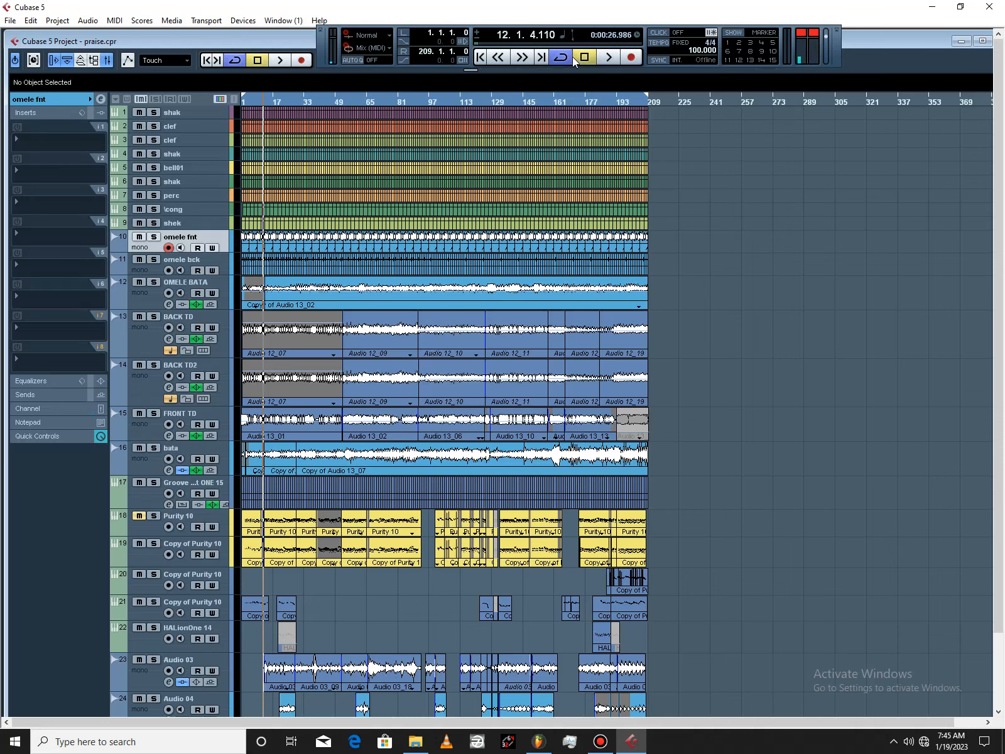
{"action": "left_click_drag", "start_coordinate": [364, 53], "coordinate": [312, 59]}
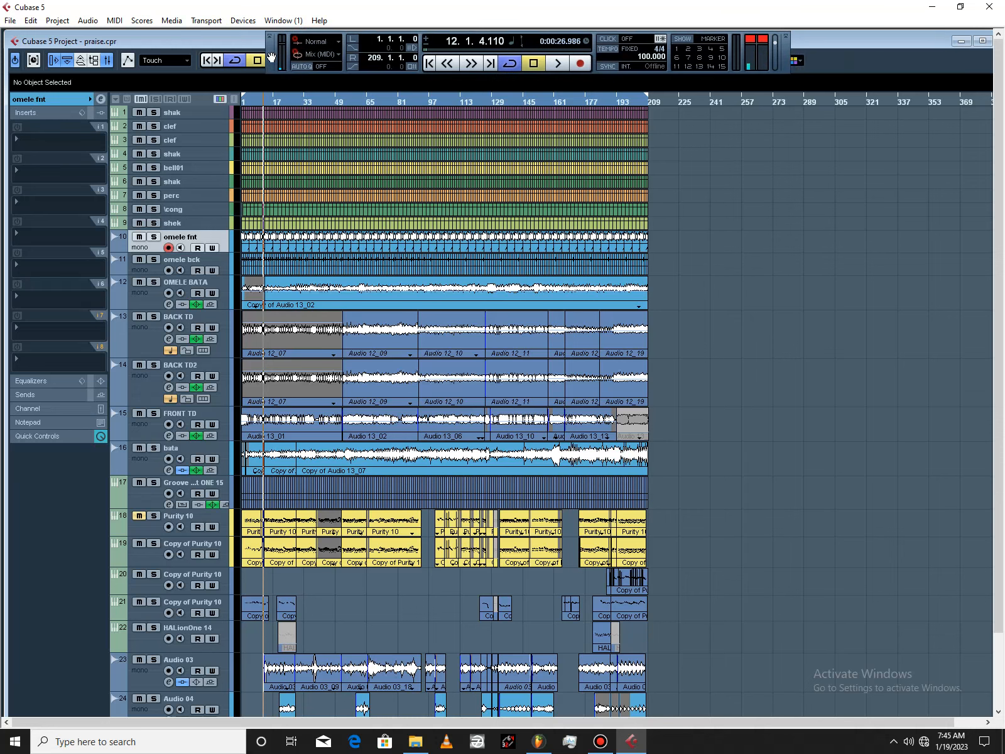
{"action": "mouse_move", "coordinate": [204, 36]}
{"action": "left_mouse_down"}
{"action": "mouse_move", "coordinate": [215, 37]}
{"action": "mouse_move", "coordinate": [203, 33]}
{"action": "left_mouse_up"}
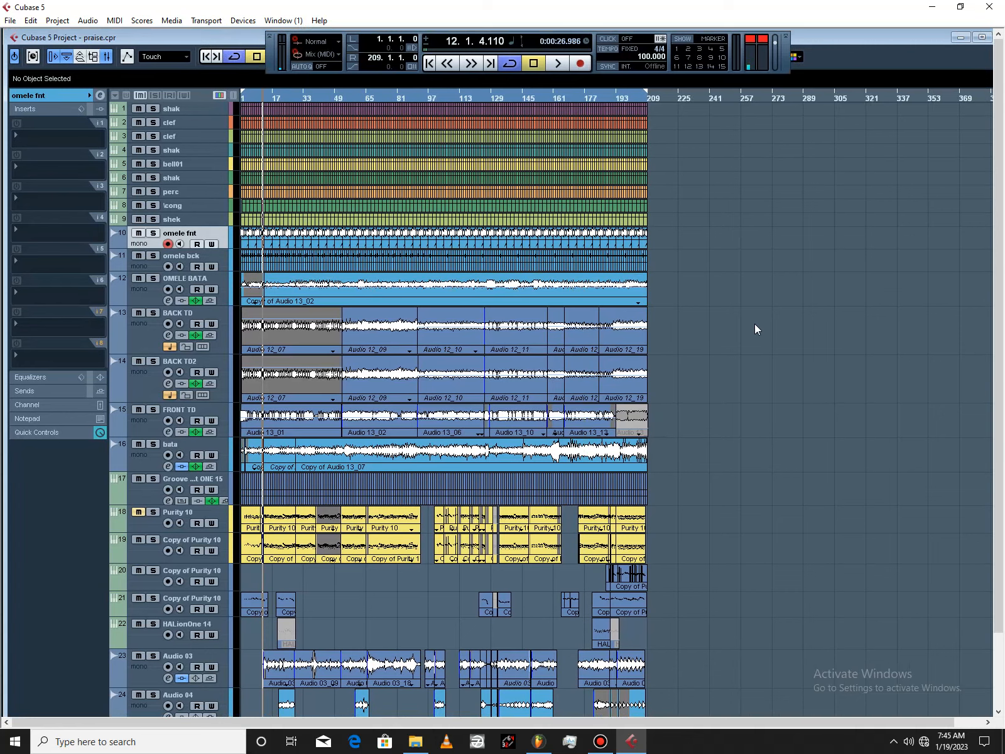
{"action": "scroll", "coordinate": [754, 324], "scroll_direction": "down", "scroll_amount": 5}
{"action": "scroll", "coordinate": [755, 321], "scroll_direction": "up", "scroll_amount": 5}
{"action": "left_click_drag", "start_coordinate": [272, 51], "coordinate": [267, 51]}
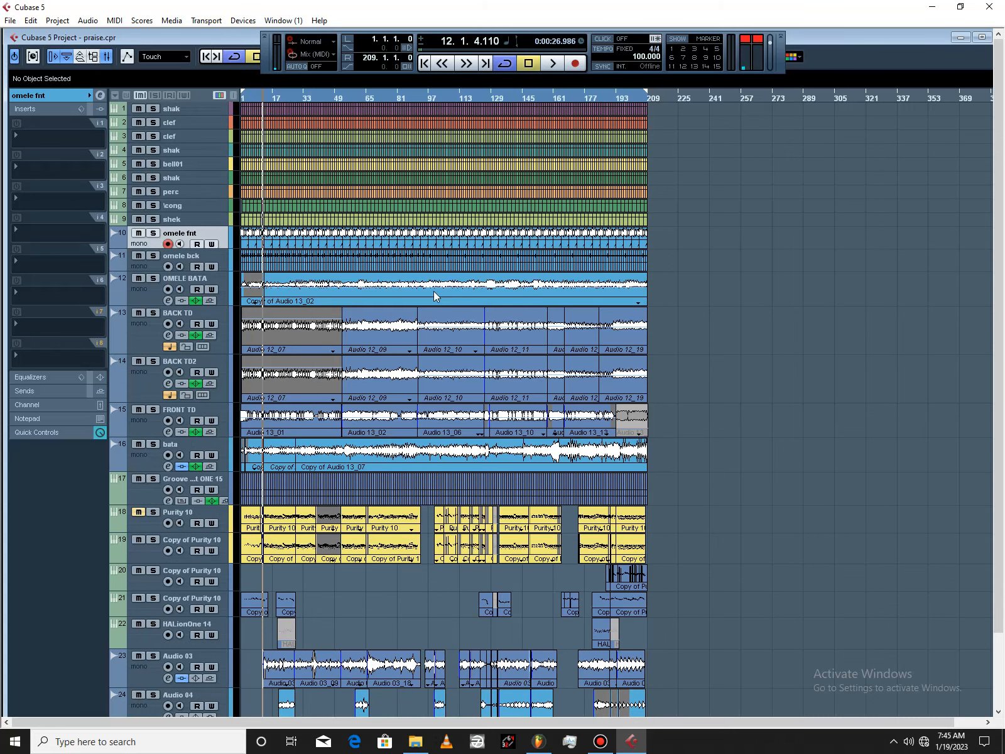
Step: Return the playback position to the project start and solo the shak track 1
{"action": "scroll", "coordinate": [459, 434], "scroll_direction": "down", "scroll_amount": 6}
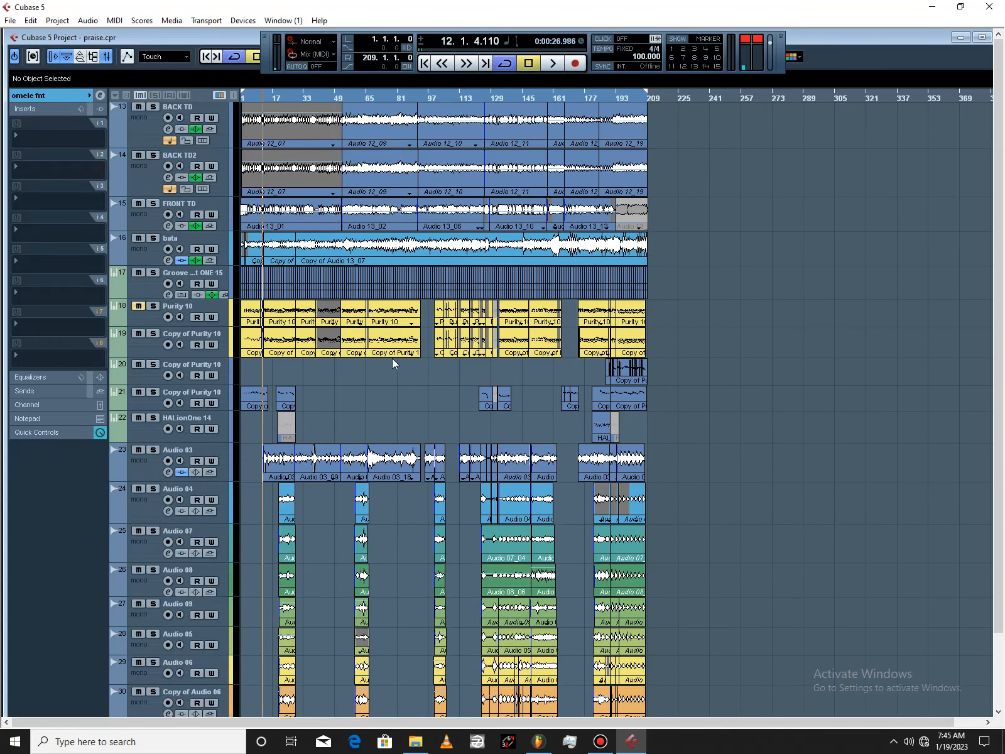
{"action": "scroll", "coordinate": [355, 363], "scroll_direction": "up", "scroll_amount": 6}
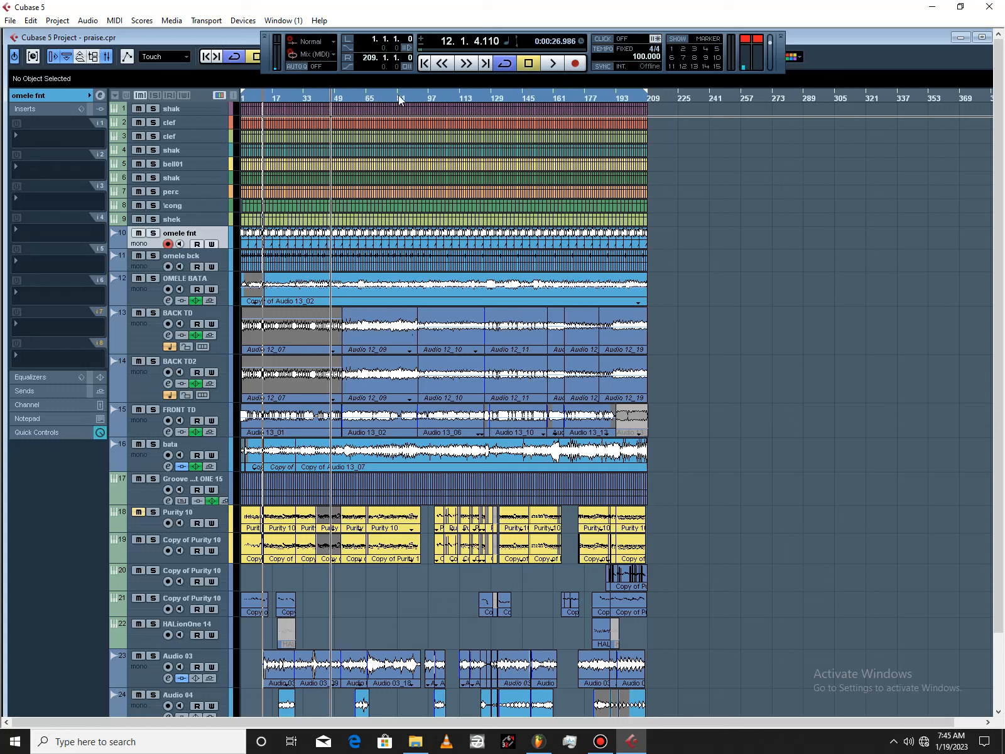
{"action": "left_click", "coordinate": [423, 63]}
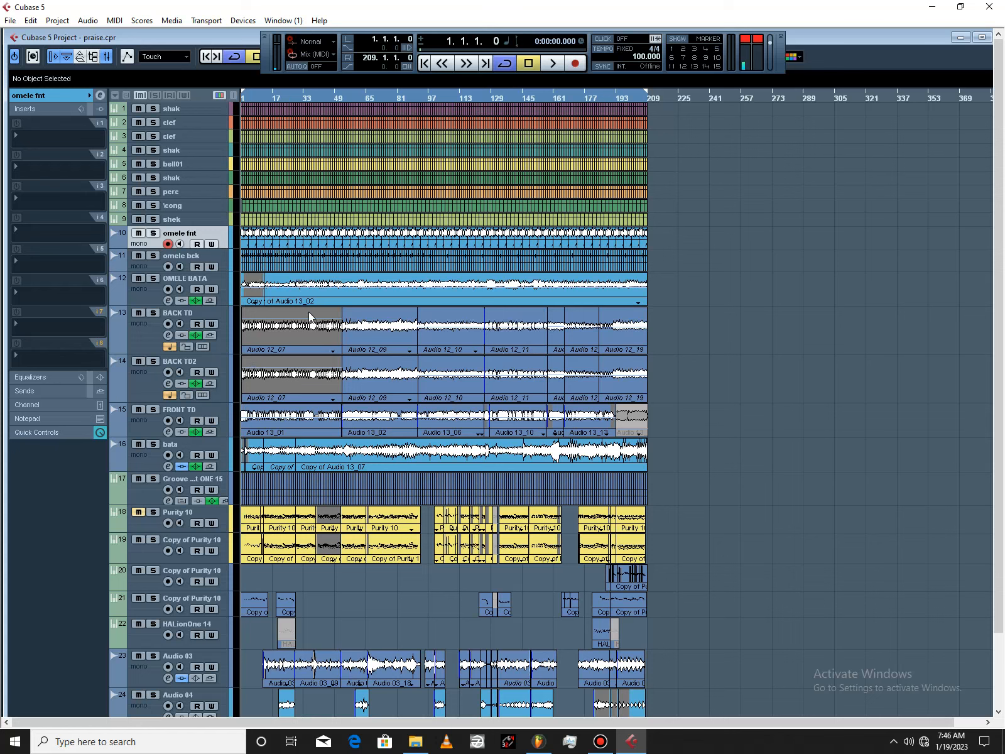
{"action": "left_click", "coordinate": [154, 109]}
{"action": "left_click_drag", "start_coordinate": [548, 72], "coordinate": [549, 64]}
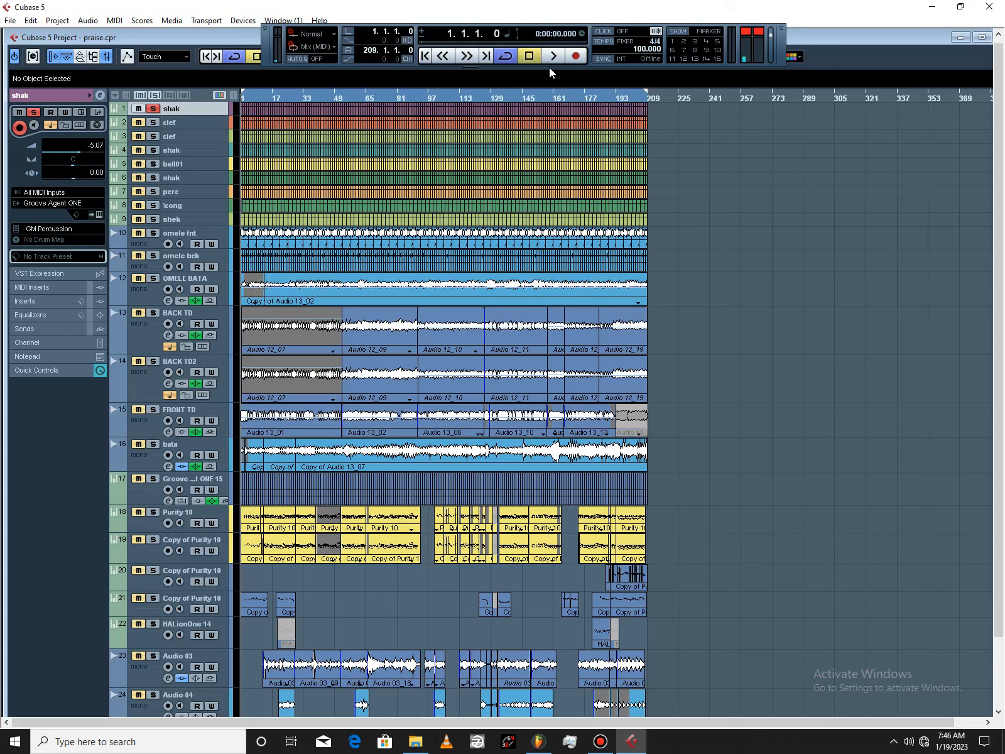
Step: Check the preset list of the Groove Agent ONE instrument on the shak track 1, and close the instrument without changing the preset
{"action": "left_click", "coordinate": [97, 214]}
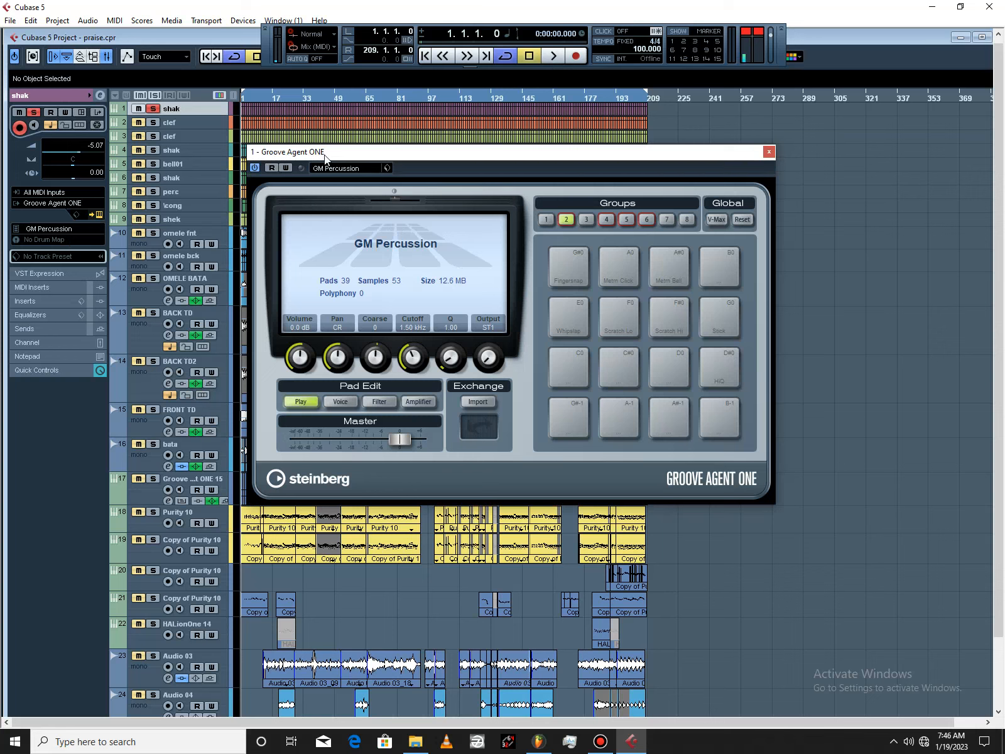
{"action": "left_click", "coordinate": [349, 171]}
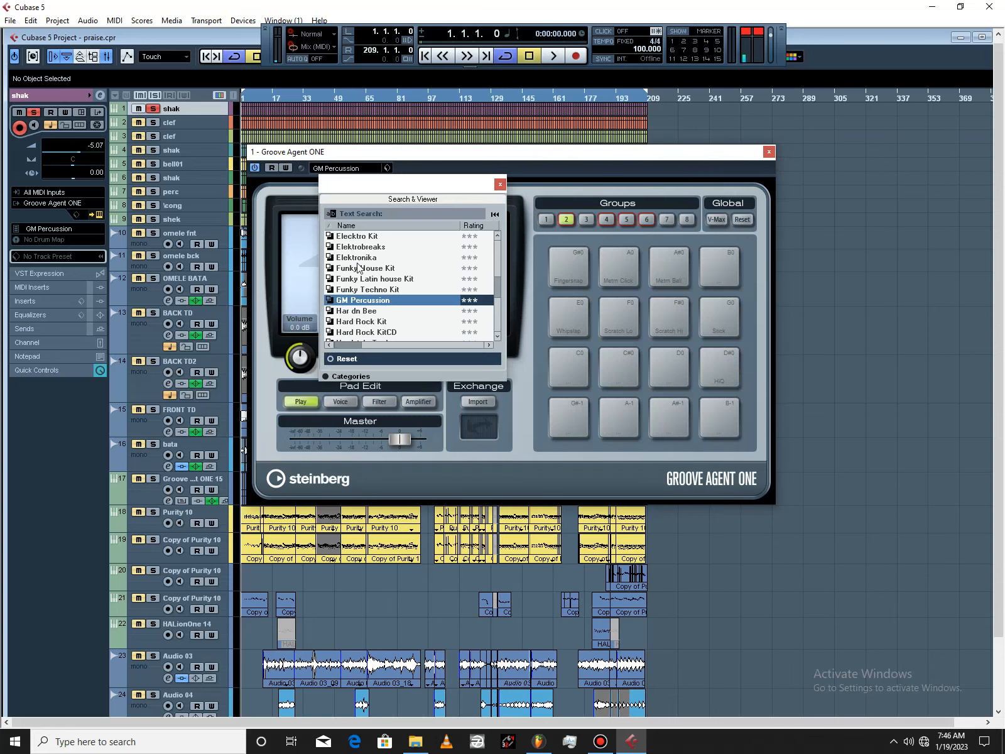
{"action": "left_click", "coordinate": [501, 184]}
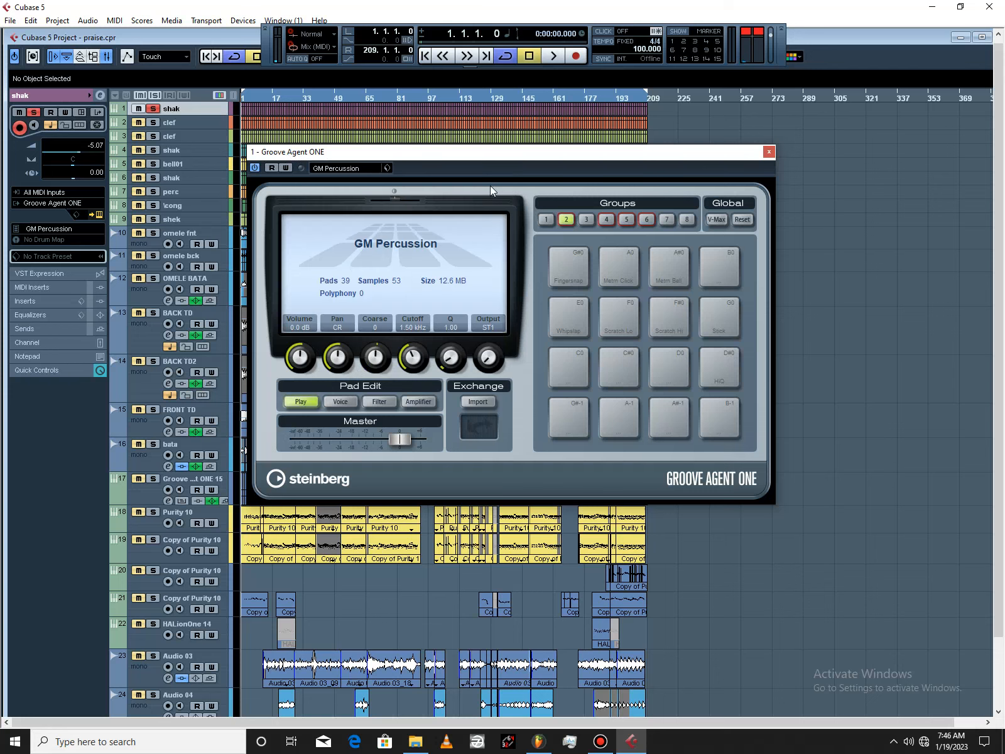
{"action": "left_click", "coordinate": [769, 151]}
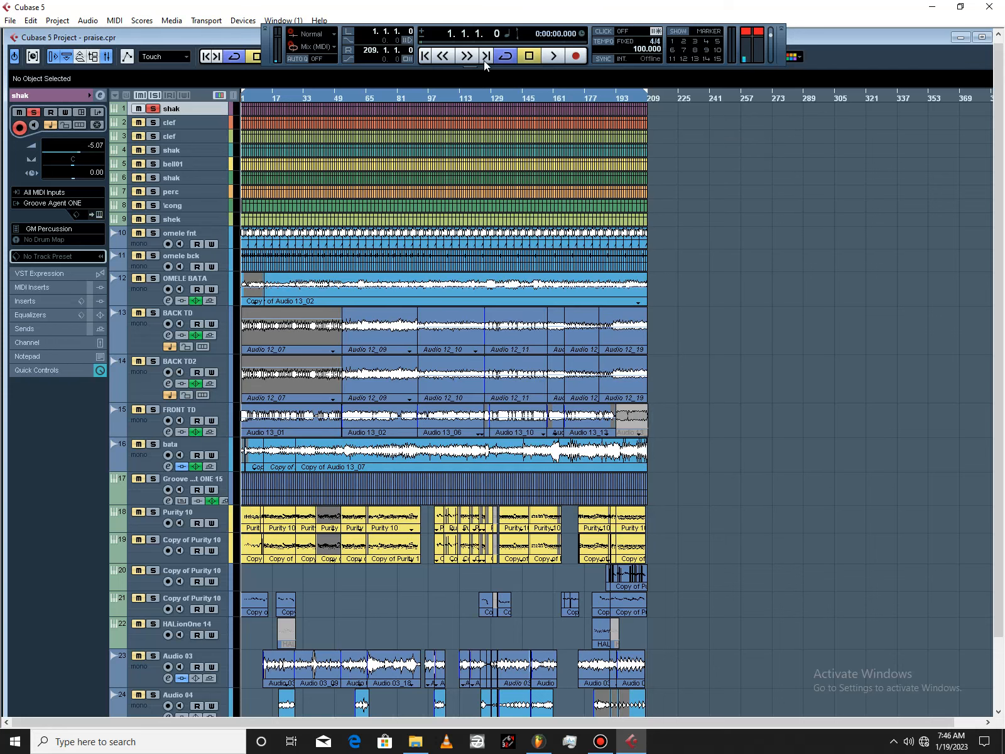
Step: Play the soloed shak track and examine pad groups 3, 4, 5 and 2 in its Groove Agent ONE
{"action": "left_click", "coordinate": [554, 56]}
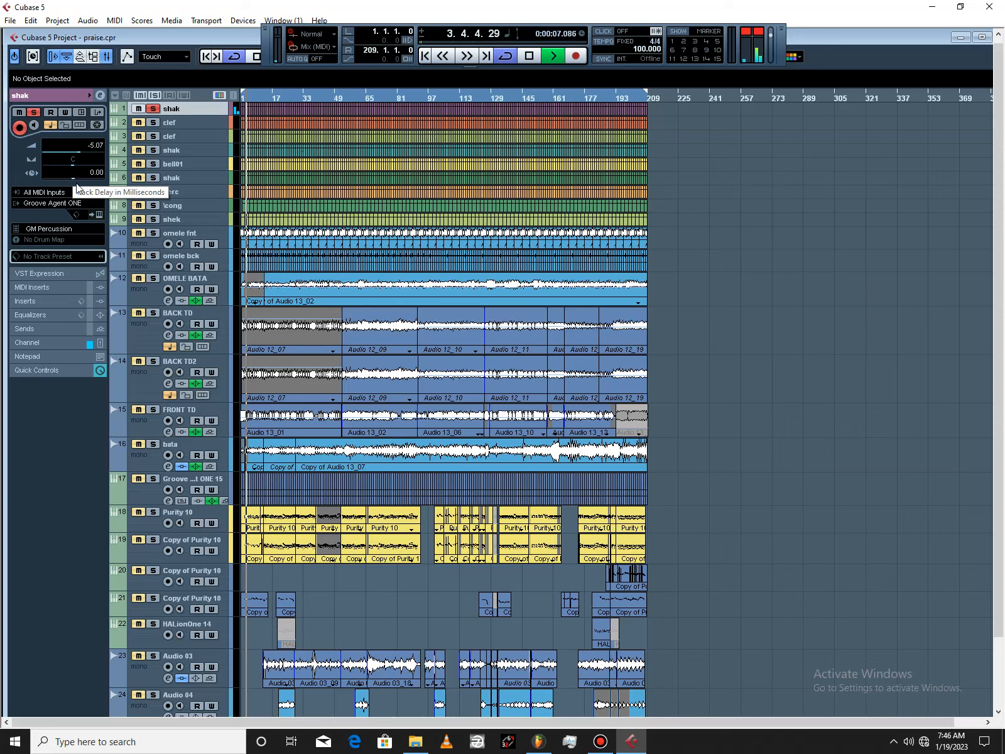
{"action": "left_click", "coordinate": [98, 215]}
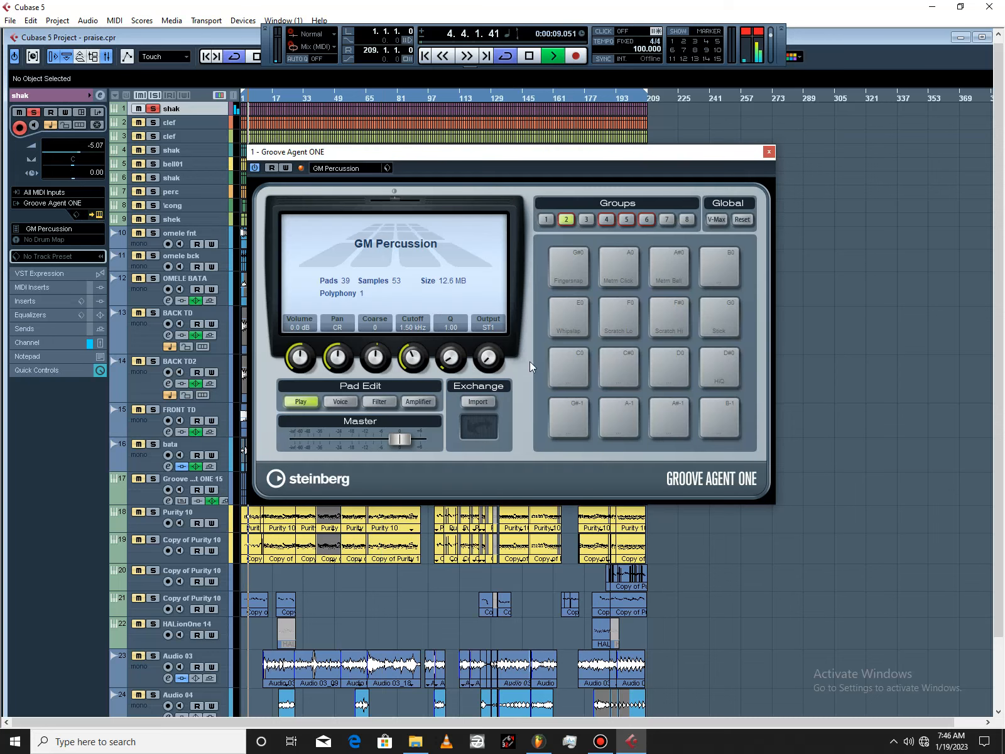
{"action": "left_click", "coordinate": [586, 219]}
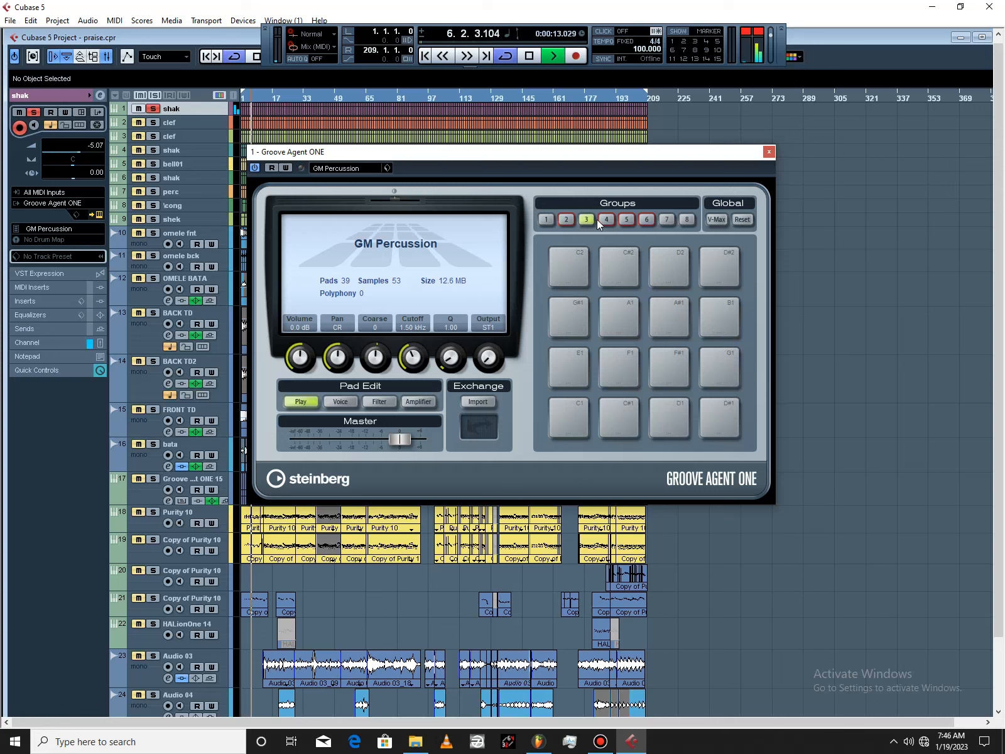
{"action": "left_click", "coordinate": [607, 220]}
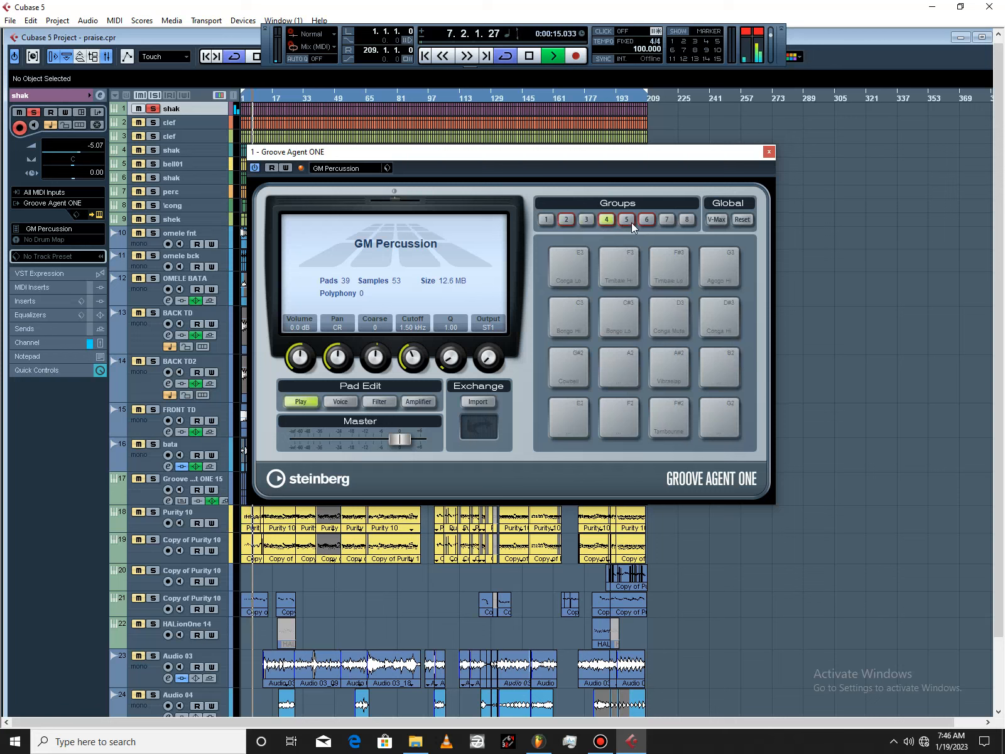
{"action": "left_click", "coordinate": [630, 222]}
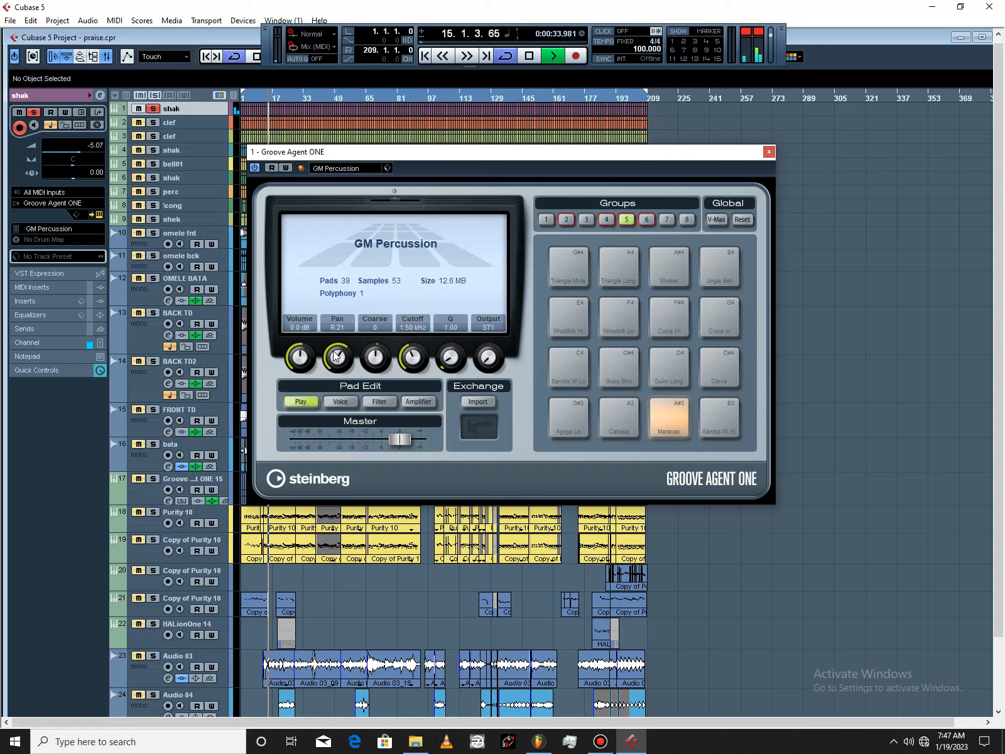
{"action": "mouse_move", "coordinate": [336, 356]}
{"action": "left_mouse_down"}
{"action": "mouse_move", "coordinate": [337, 347]}
{"action": "mouse_move", "coordinate": [337, 361]}
{"action": "left_mouse_up"}
{"action": "left_click", "coordinate": [566, 219]}
Step: Add the clef tracks 2 and 3 to the solo playback, closing the Groove Agent ONE window
{"action": "left_click", "coordinate": [153, 122]}
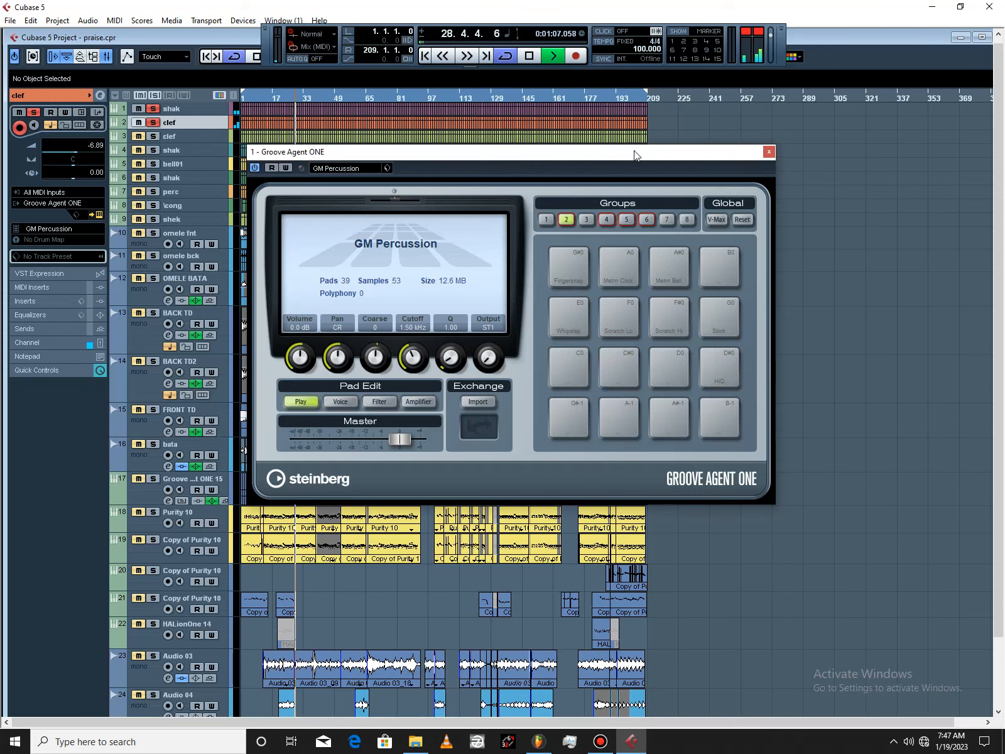
{"action": "left_click", "coordinate": [770, 152]}
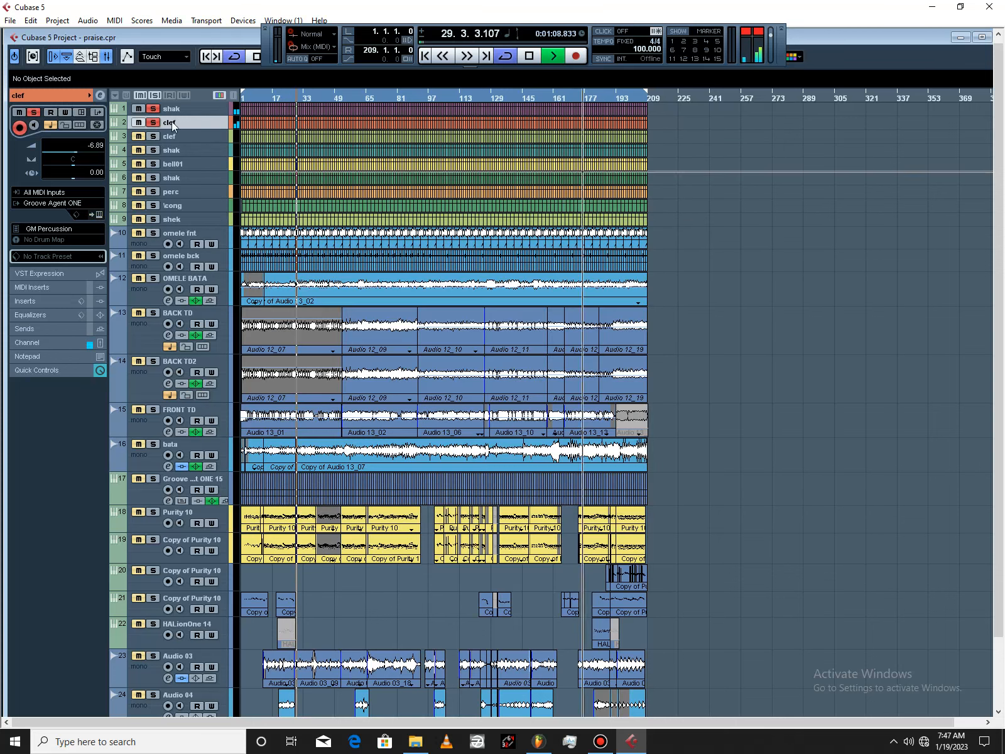
{"action": "left_click", "coordinate": [154, 137]}
{"action": "left_click", "coordinate": [170, 139]}
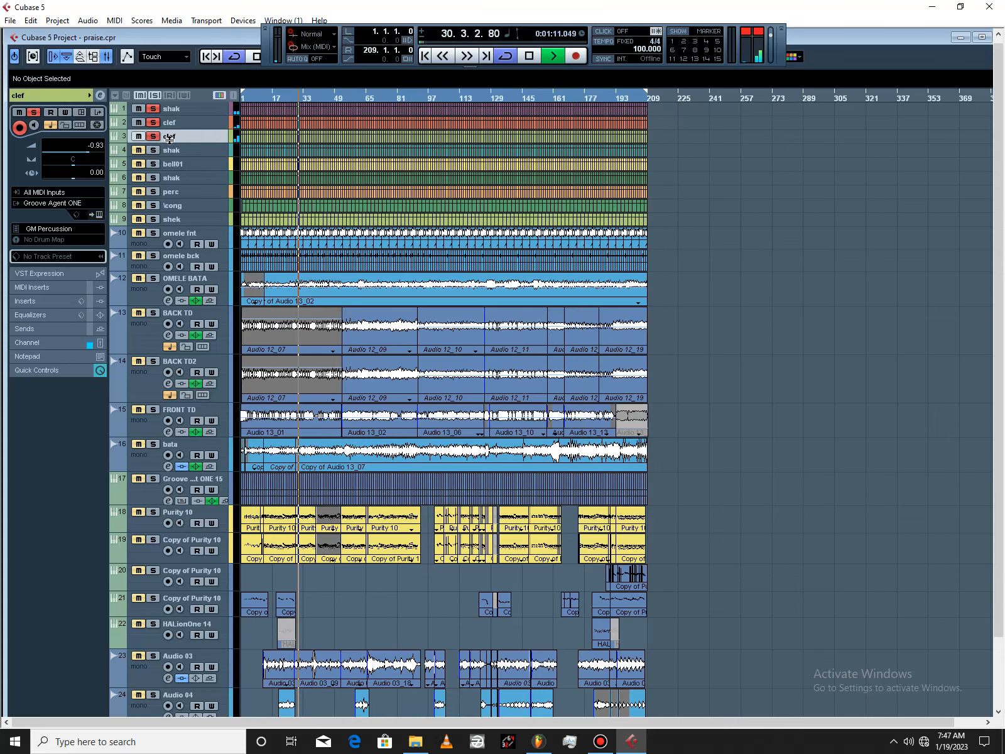
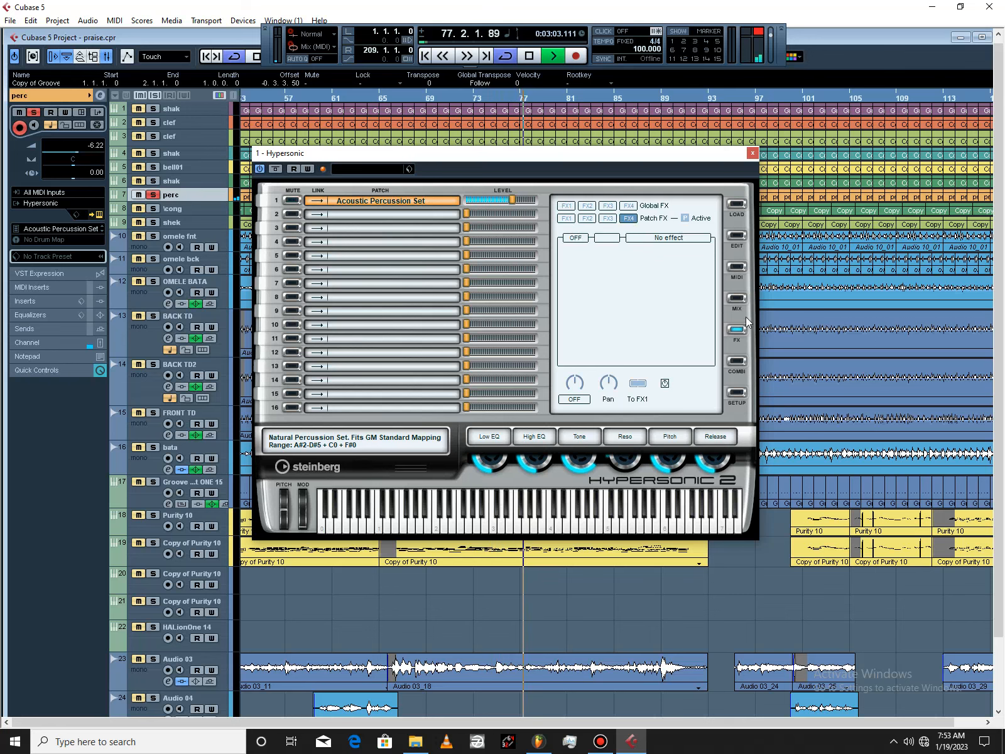
Step: Look through Hypersonic's mix, MIDI and edit pages for the perc track, and set Global FX1 to No effect
{"action": "left_click", "coordinate": [739, 299]}
{"action": "left_click", "coordinate": [738, 267]}
{"action": "left_click", "coordinate": [738, 238]}
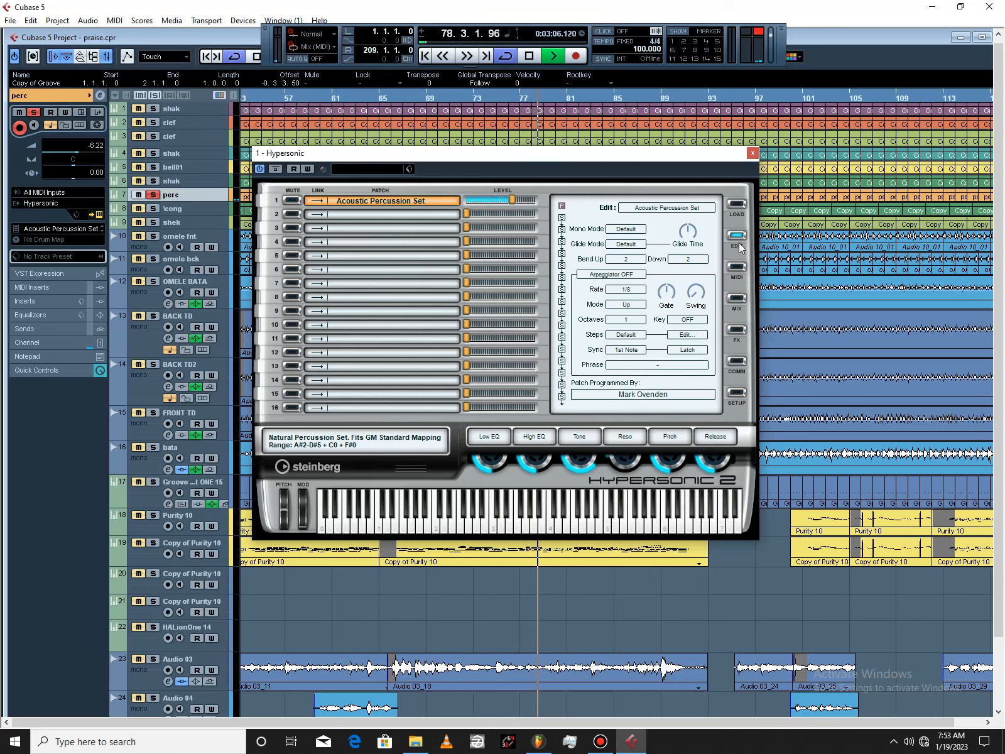
{"action": "left_click", "coordinate": [737, 330]}
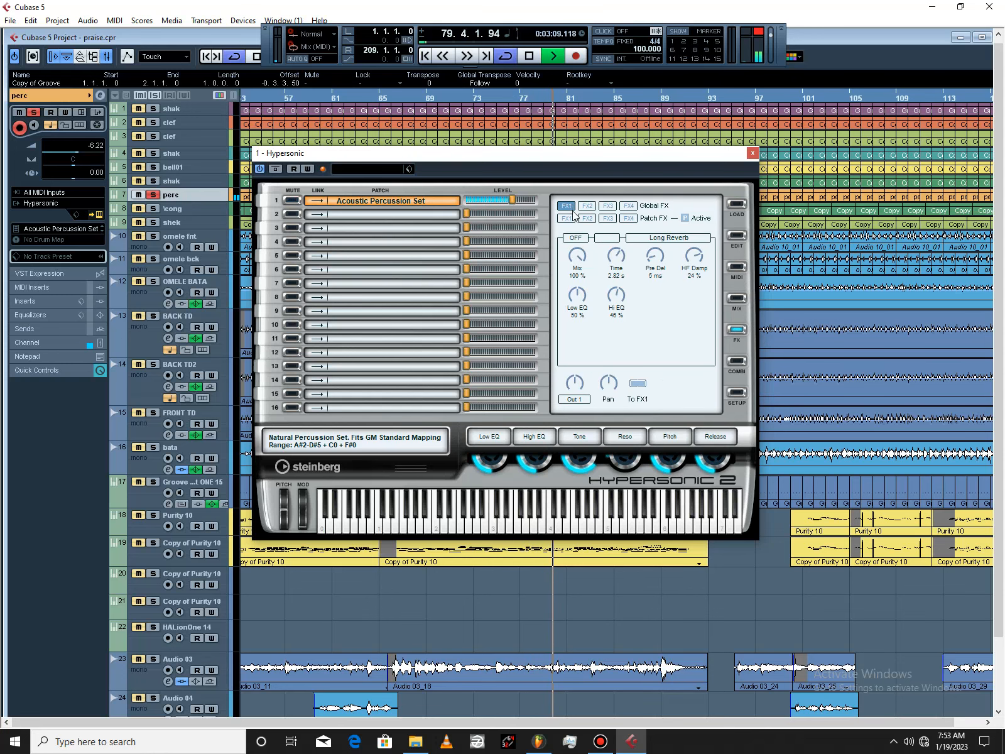
{"action": "left_click", "coordinate": [668, 239]}
{"action": "left_click", "coordinate": [669, 239]}
{"action": "left_click", "coordinate": [669, 239]}
{"action": "left_click", "coordinate": [661, 250]}
{"action": "left_click", "coordinate": [583, 238]}
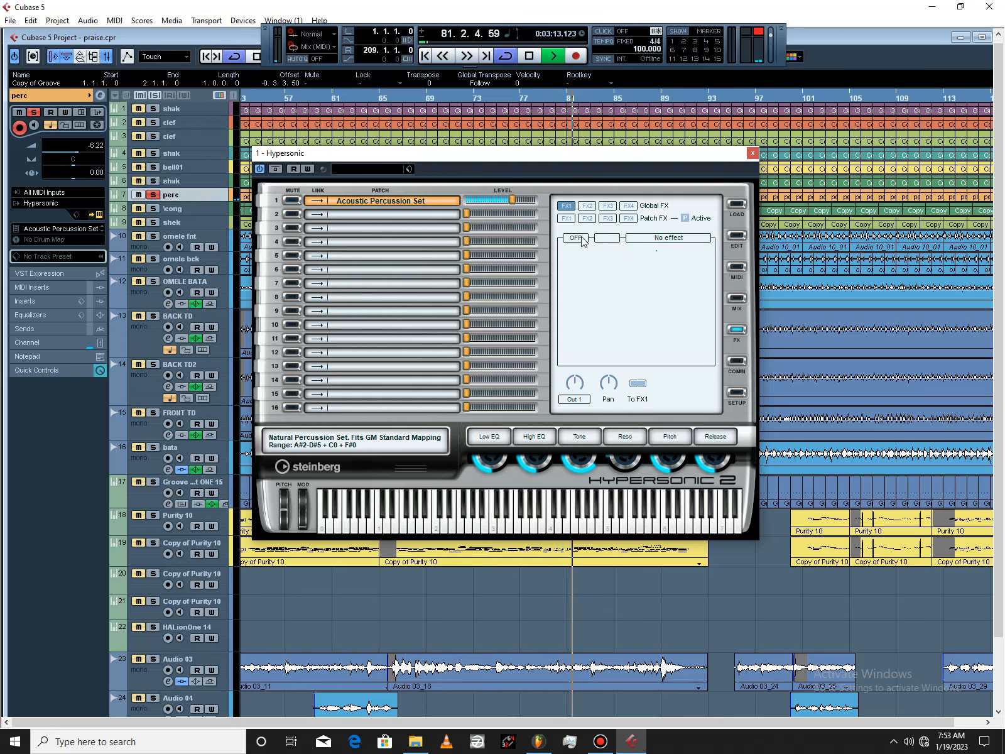
Step: Set Global FX2 to No effect in the perc track's Hypersonic
{"action": "left_click", "coordinate": [587, 206]}
{"action": "left_click", "coordinate": [663, 239]}
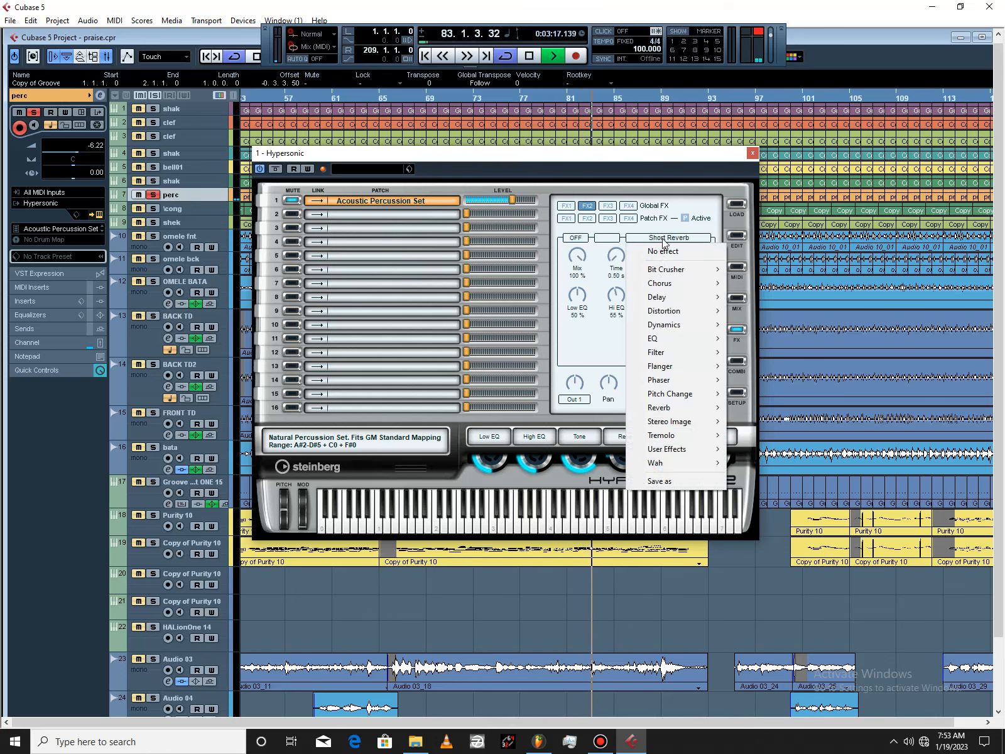
{"action": "left_click", "coordinate": [661, 250]}
{"action": "left_click", "coordinate": [583, 239]}
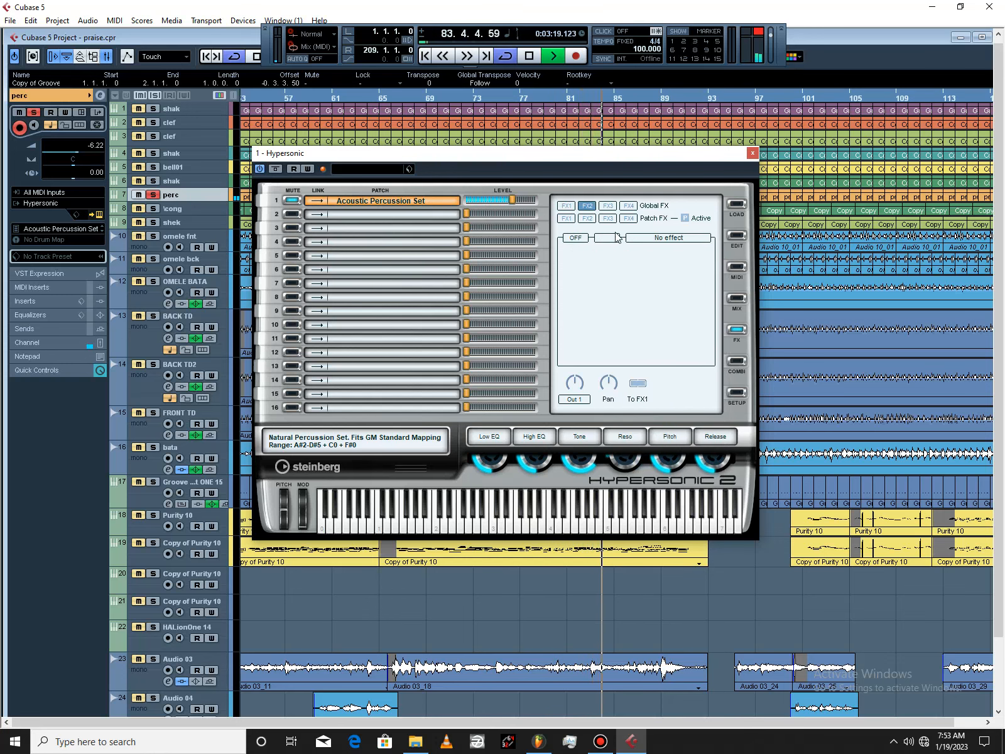
Step: Check Hypersonic's Global FX3, Patch FX4 output, Global FX1 and setup page for the perc track, and close the instrument
{"action": "left_click", "coordinate": [607, 205]}
{"action": "left_click", "coordinate": [630, 218]}
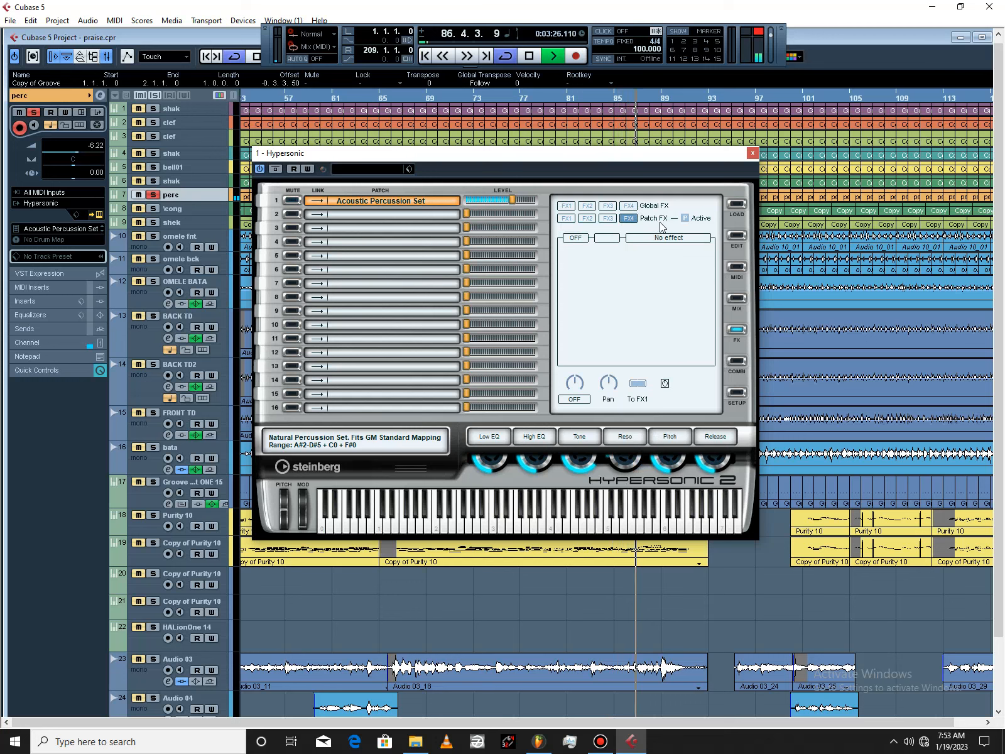
{"action": "left_click", "coordinate": [579, 399]}
{"action": "left_click", "coordinate": [584, 413]}
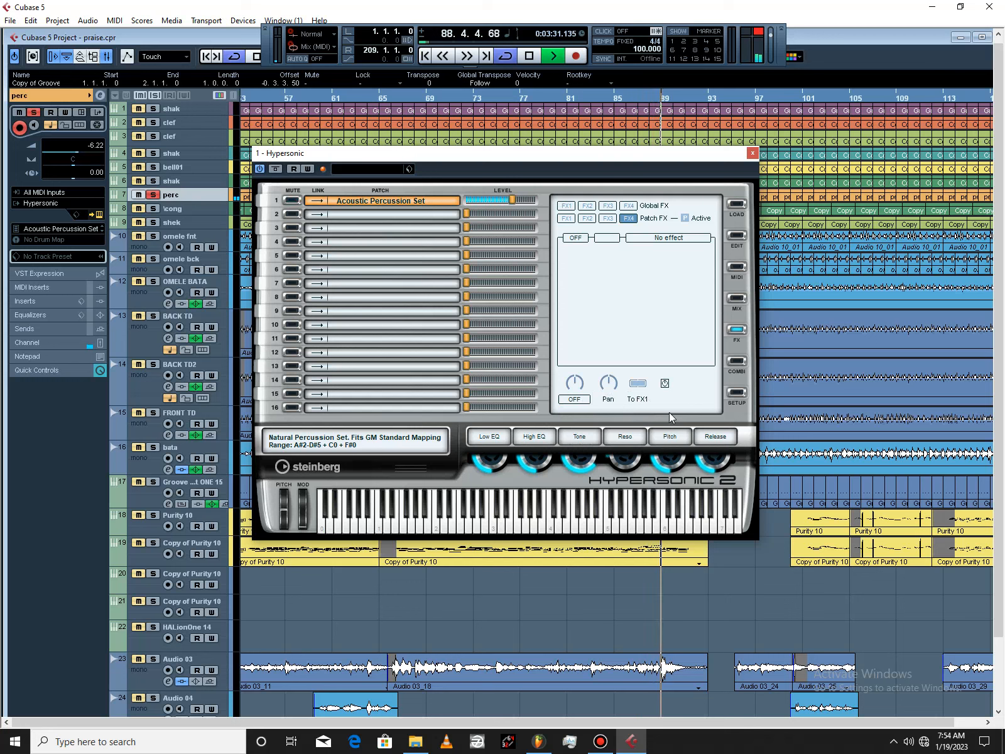
{"action": "left_click", "coordinate": [565, 206]}
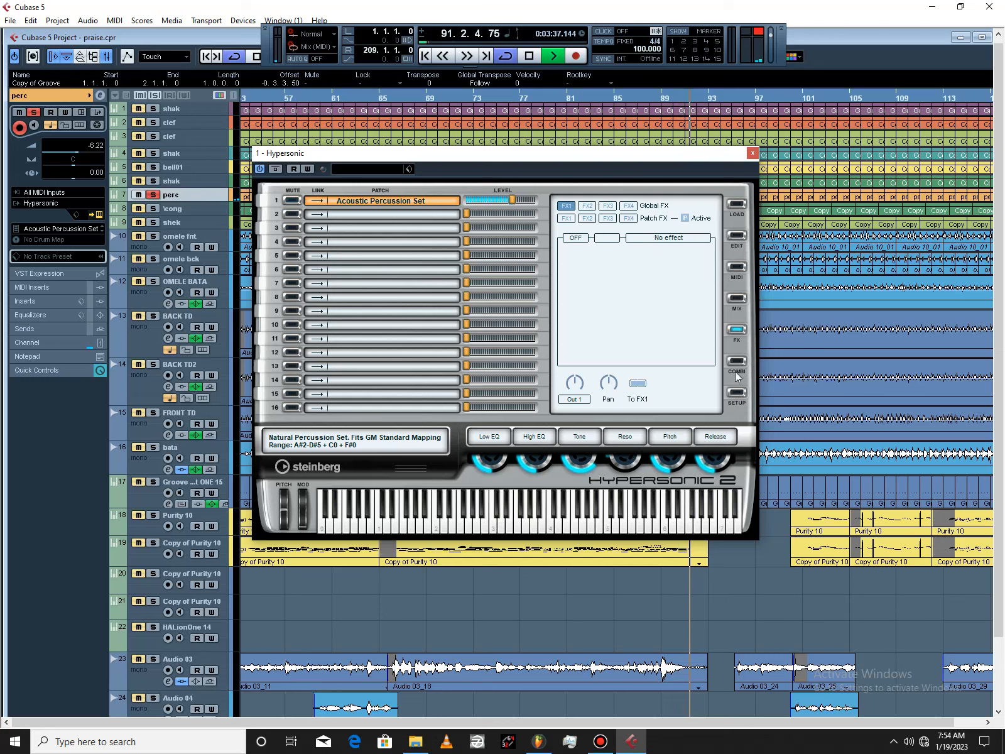
{"action": "left_click", "coordinate": [741, 394]}
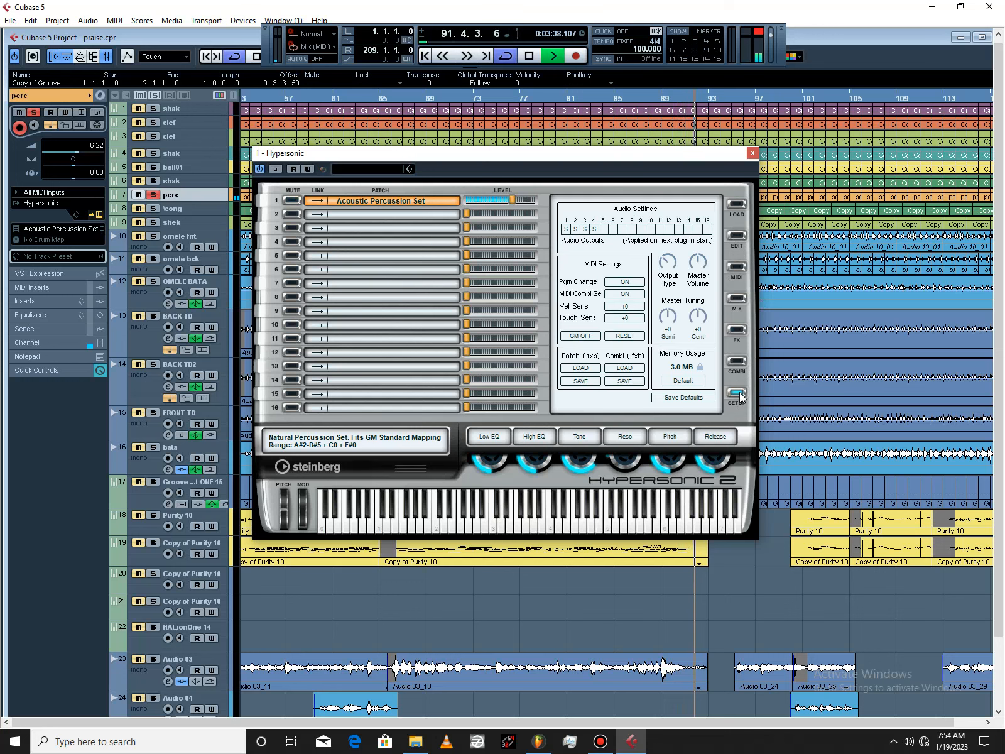
{"action": "left_click", "coordinate": [741, 334]}
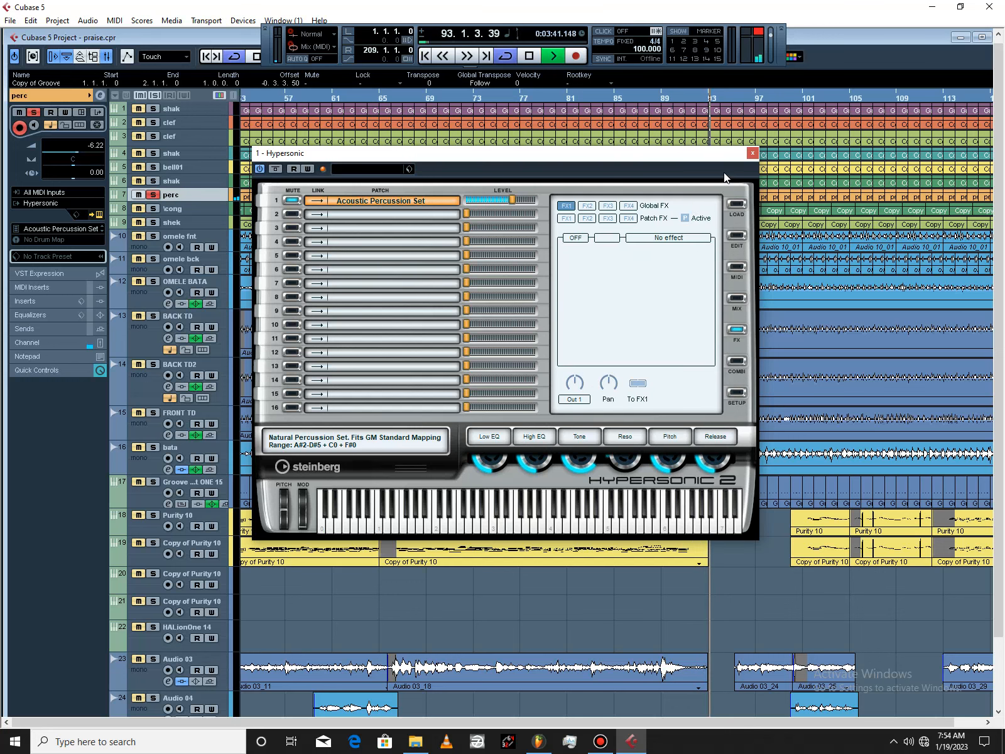
{"action": "left_click", "coordinate": [753, 153]}
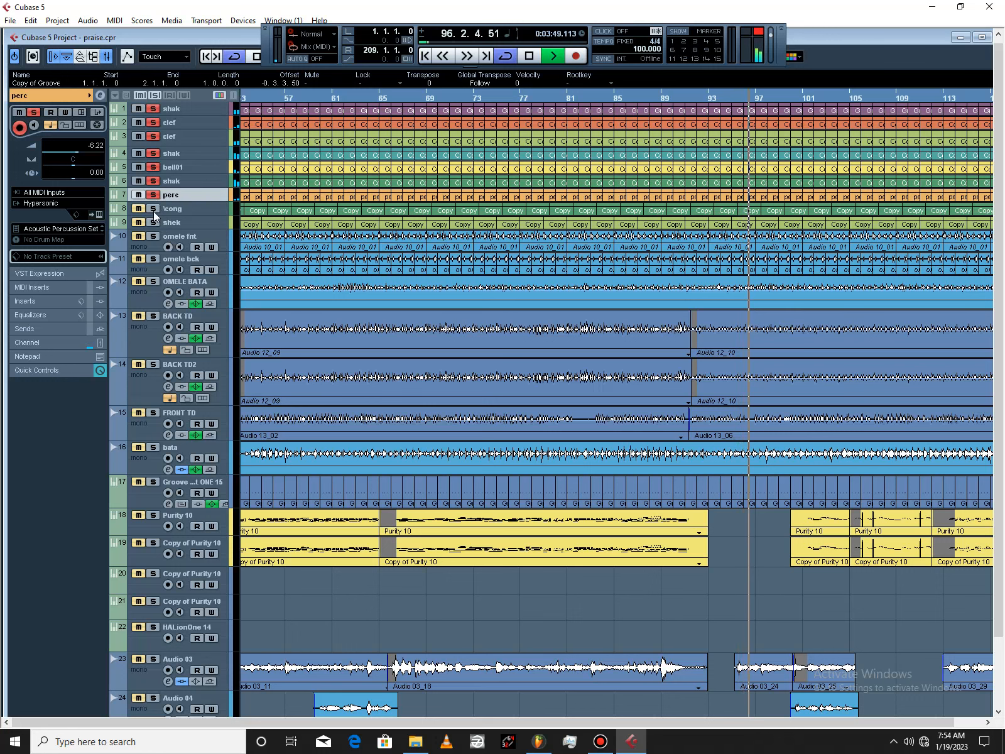
Step: Solo the cong track 8 at a volume of -6.55 and boost its EQ band 1 to 14.0 dB at 497 Hz
{"action": "left_click", "coordinate": [173, 211]}
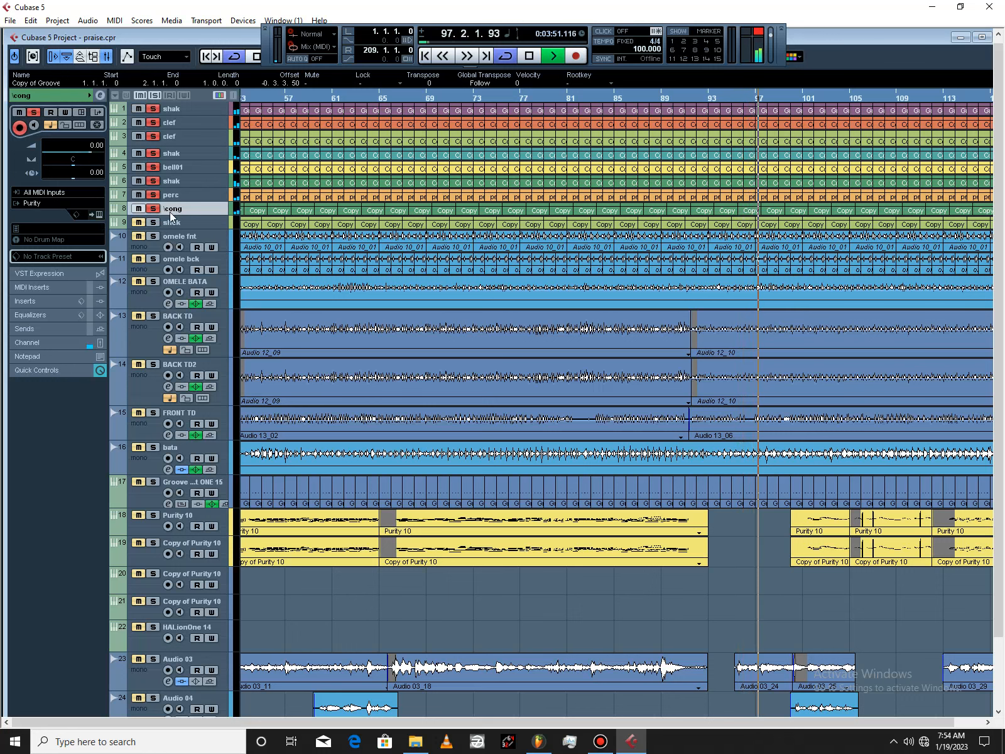
{"action": "left_click_drag", "start_coordinate": [91, 152], "coordinate": [76, 152]}
{"action": "left_click", "coordinate": [100, 96]}
{"action": "left_click_drag", "start_coordinate": [404, 313], "coordinate": [463, 269]}
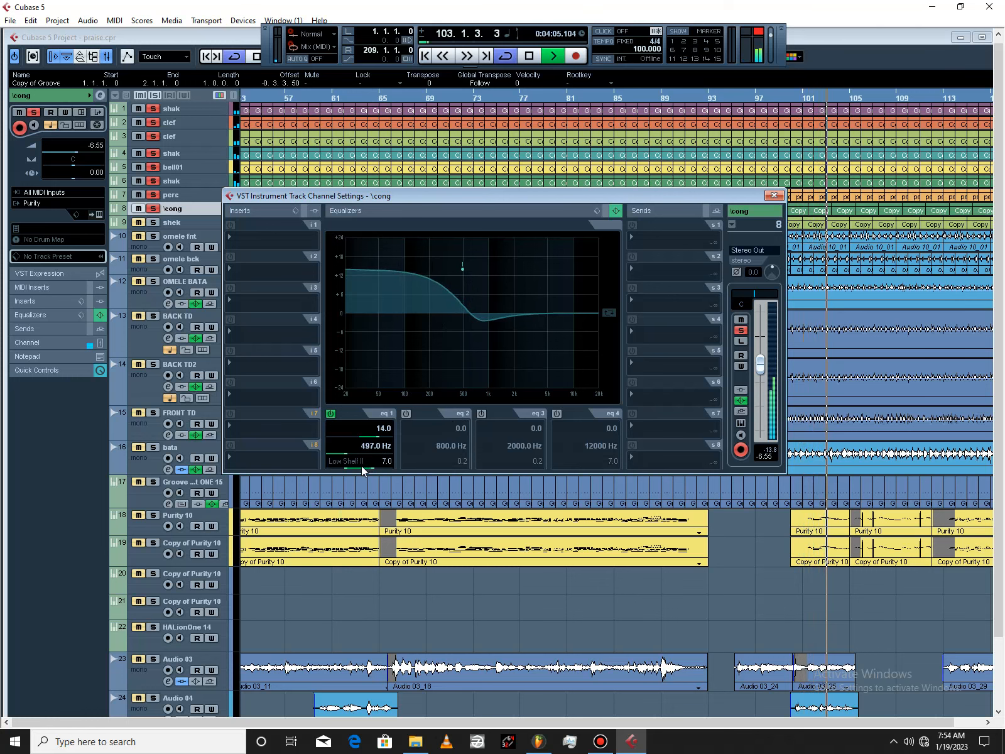
Step: Shape the cong EQ: band 1 at 11.8 dB, 372 Hz, Q 4.6; band 2 at -7.0 dB, 737 Hz; band 3 at 2.6 dB, 6470 Hz
{"action": "left_click_drag", "start_coordinate": [347, 469], "coordinate": [340, 469]}
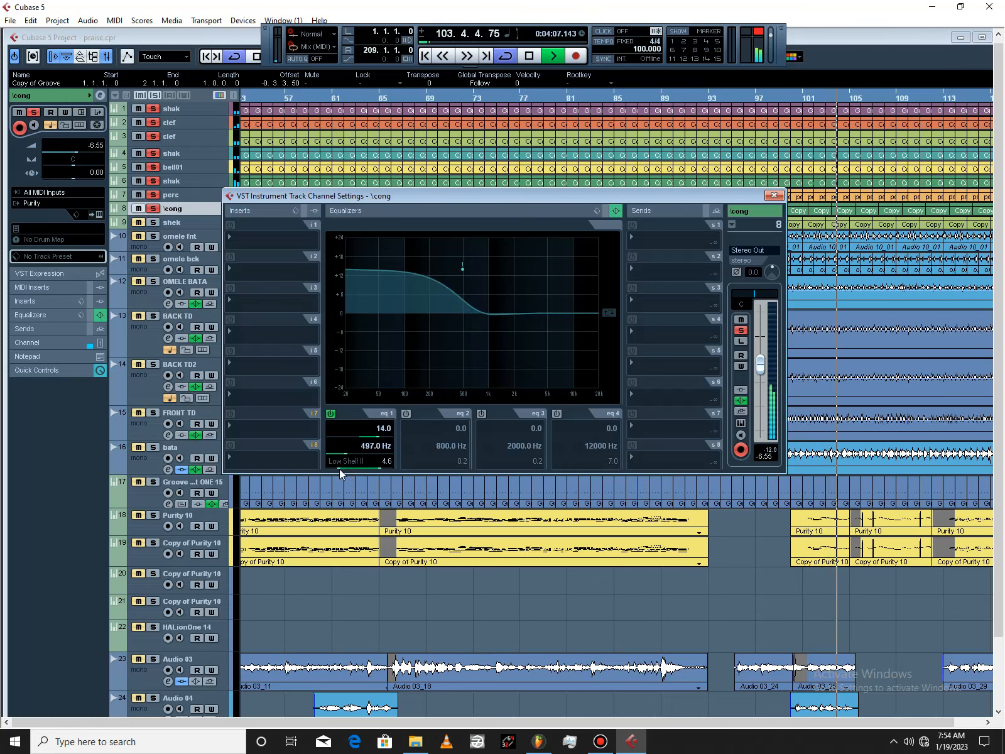
{"action": "left_click_drag", "start_coordinate": [453, 270], "coordinate": [452, 276]}
{"action": "left_click_drag", "start_coordinate": [479, 313], "coordinate": [478, 335]}
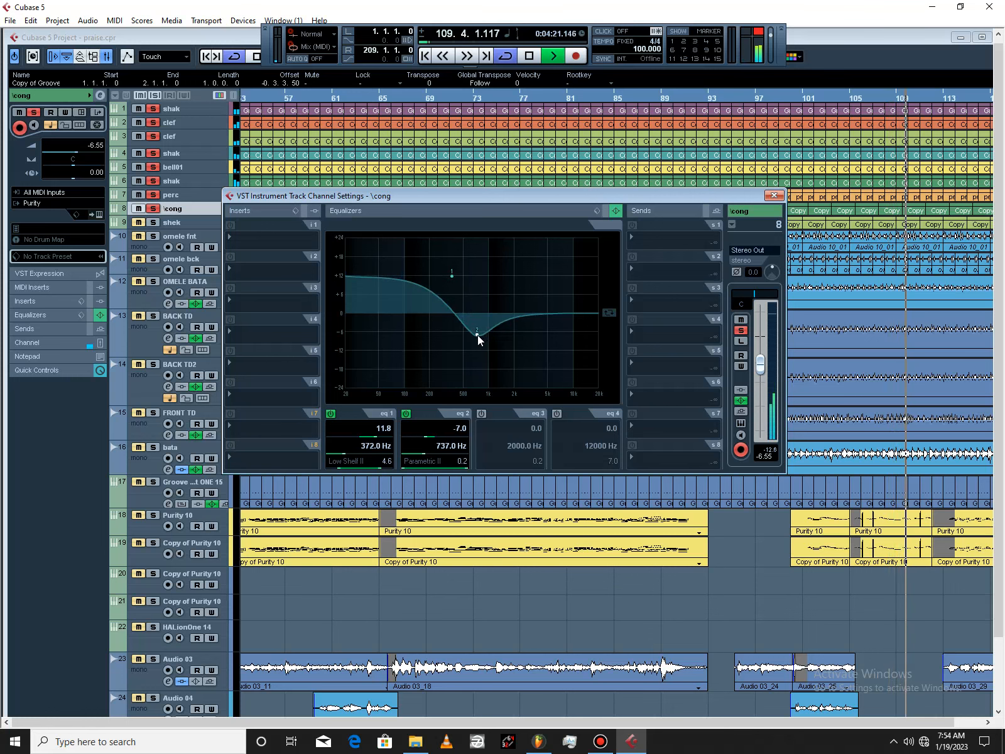
{"action": "mouse_move", "coordinate": [541, 317]}
{"action": "left_mouse_down"}
{"action": "mouse_move", "coordinate": [550, 291]}
{"action": "mouse_move", "coordinate": [557, 307]}
{"action": "left_mouse_up"}
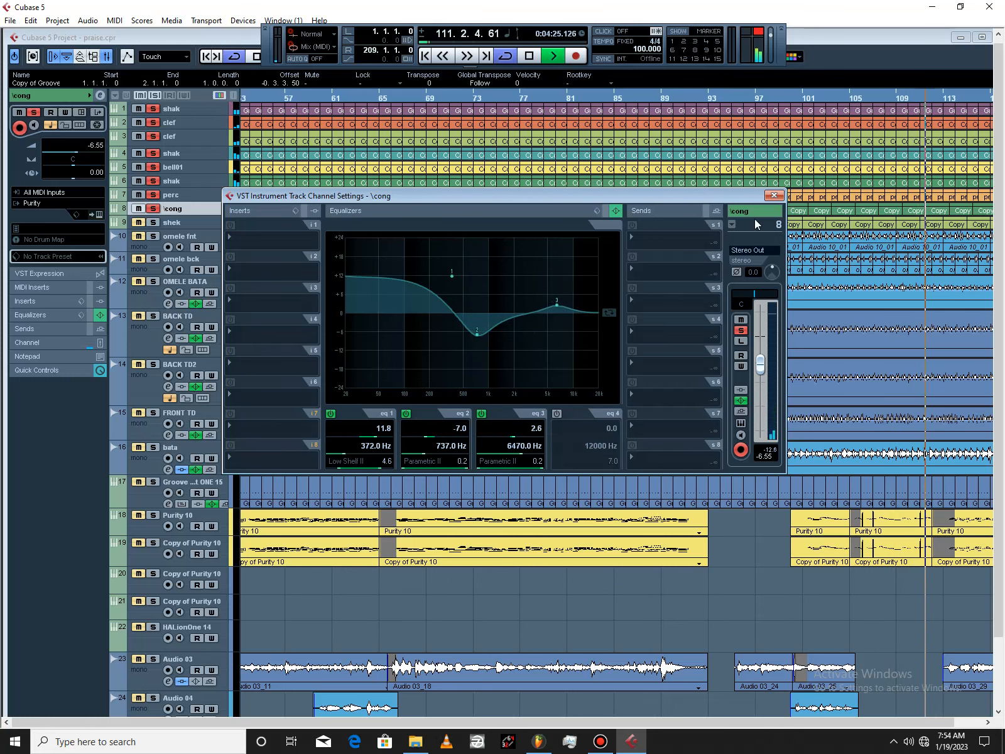
{"action": "left_click", "coordinate": [775, 196]}
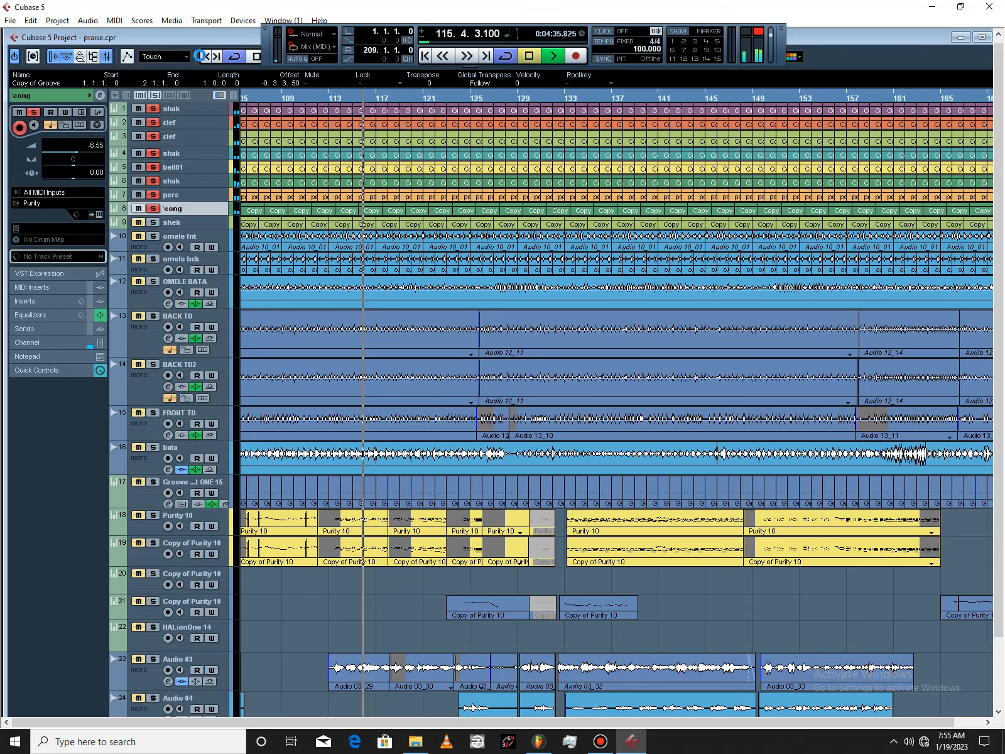
Step: Stop playback and slightly reposition the transport panel and the project window
{"action": "key", "text": "space"}
{"action": "left_click_drag", "start_coordinate": [267, 46], "coordinate": [252, 62]}
{"action": "left_click_drag", "start_coordinate": [175, 36], "coordinate": [172, 36]}
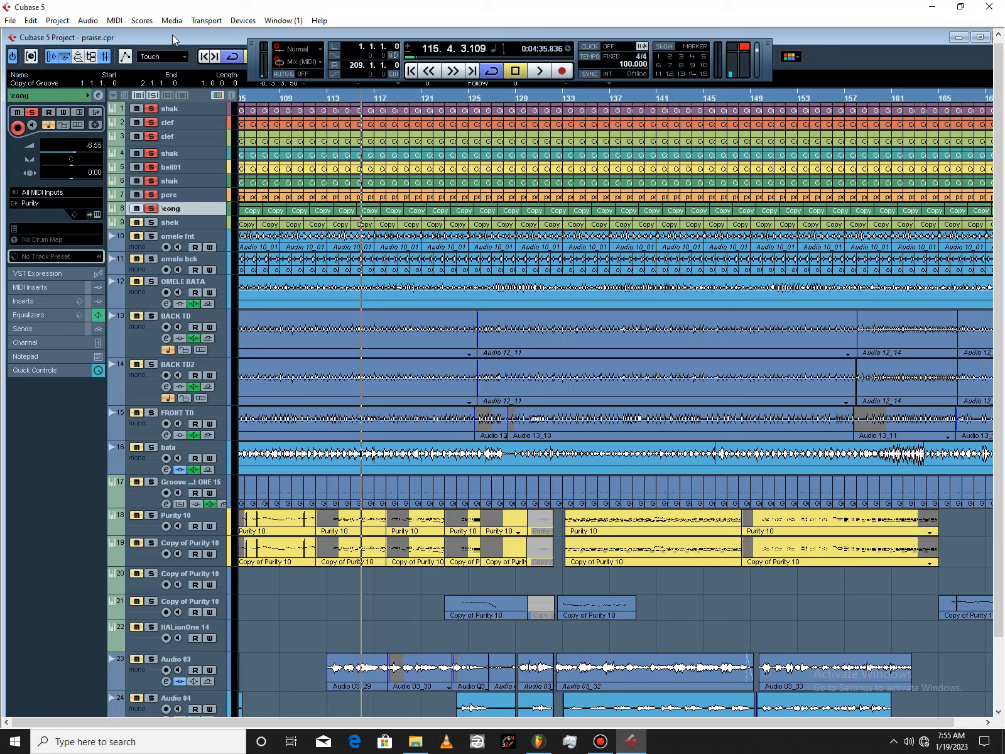
Step: Return to the project start, play the soloed percussion tracks briefly and stop playback
{"action": "left_click", "coordinate": [412, 71]}
{"action": "left_click", "coordinate": [262, 94]}
{"action": "left_click", "coordinate": [263, 92]}
{"action": "left_click_drag", "start_coordinate": [263, 89], "coordinate": [261, 81]}
{"action": "left_click", "coordinate": [410, 70]}
{"action": "left_click", "coordinate": [541, 71]}
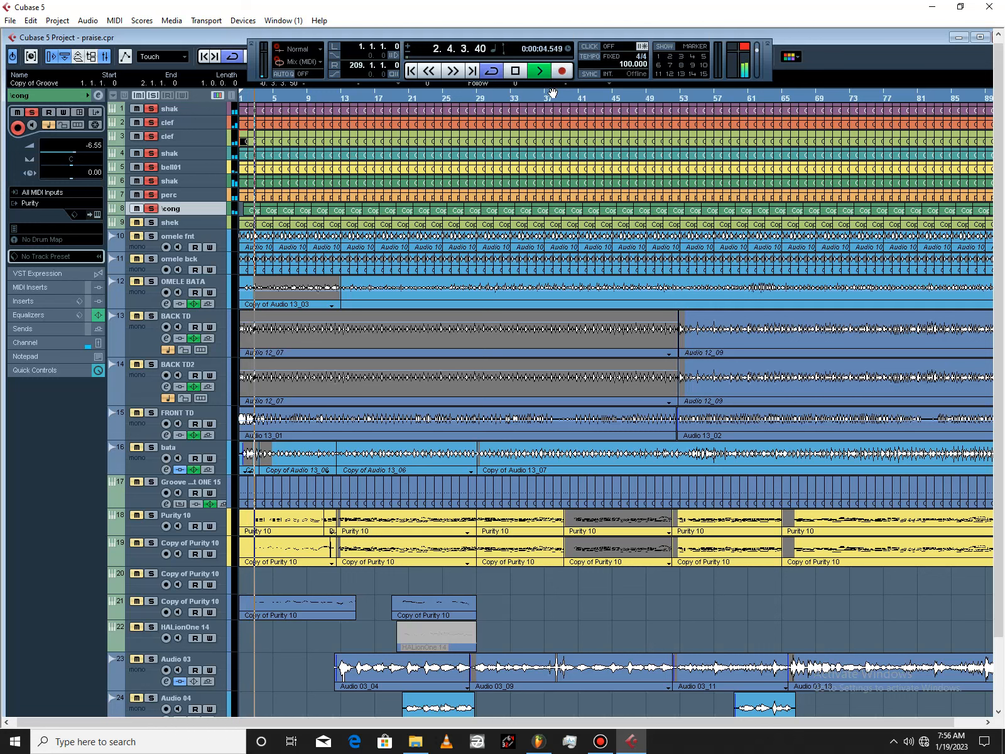
{"action": "left_click", "coordinate": [515, 70]}
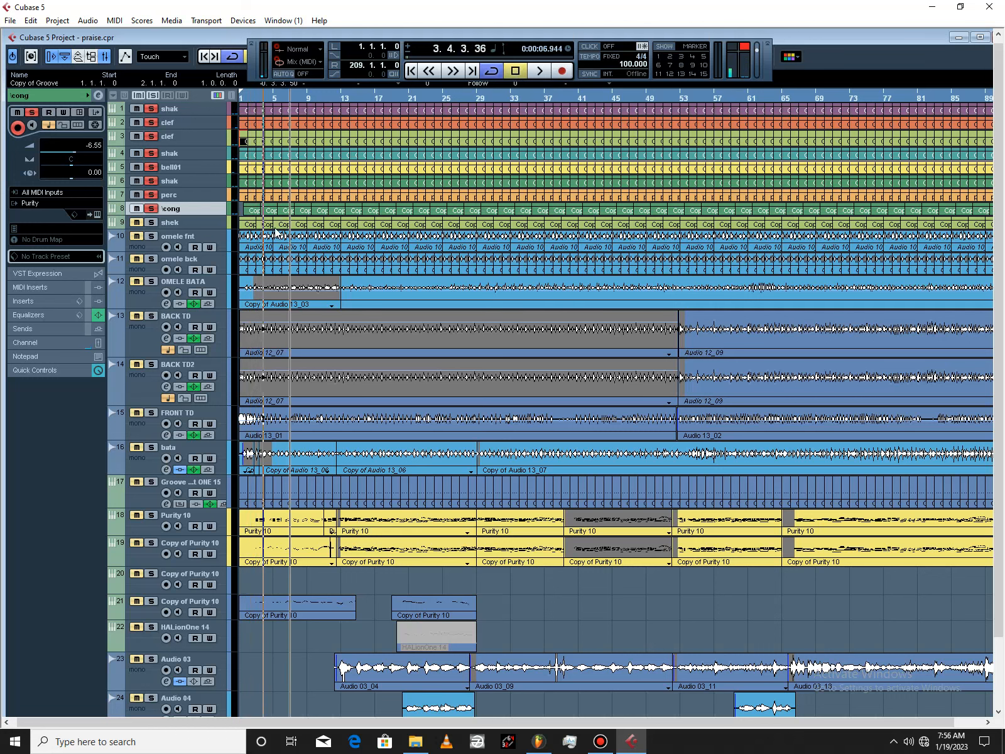
Step: Select the shek track, lower its volume to -9.85 during playback and check its Purity instrument
{"action": "left_click", "coordinate": [168, 225]}
{"action": "left_click", "coordinate": [540, 71]}
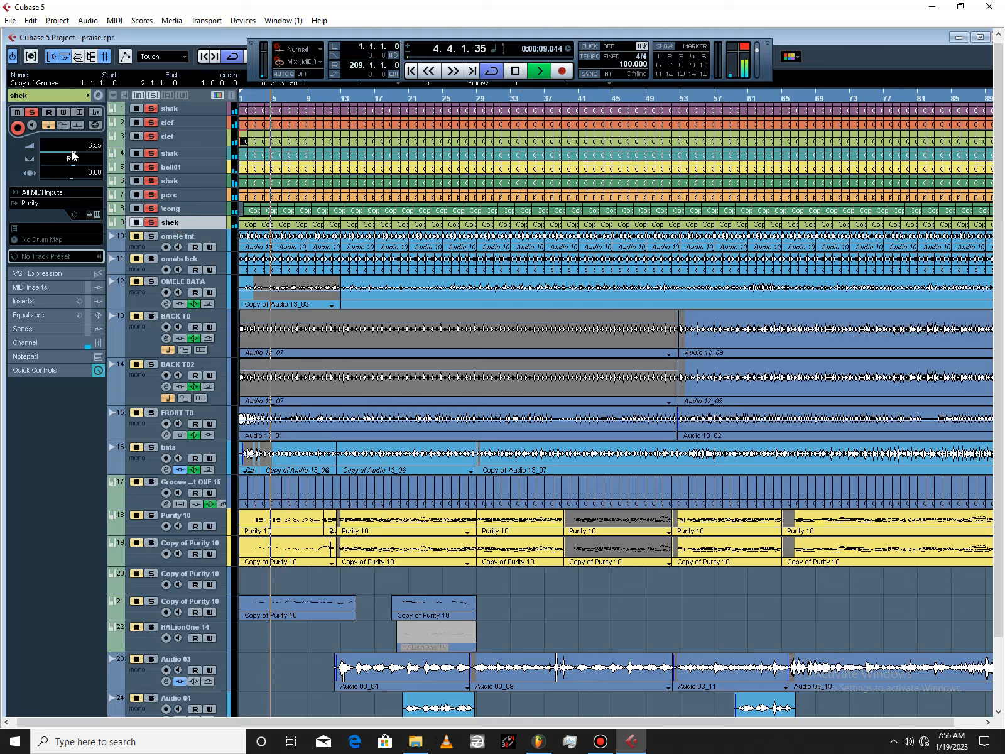
{"action": "scroll", "coordinate": [68, 152], "scroll_direction": "down", "scroll_amount": 5}
{"action": "scroll", "coordinate": [67, 151], "scroll_direction": "down", "scroll_amount": 1}
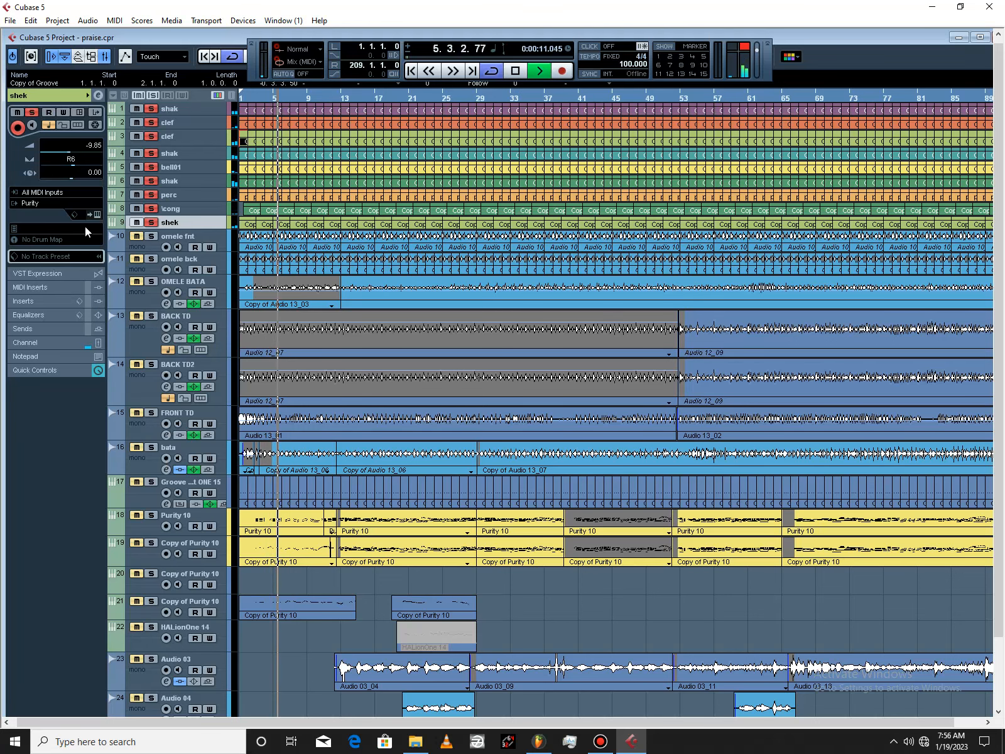
{"action": "left_click", "coordinate": [97, 214]}
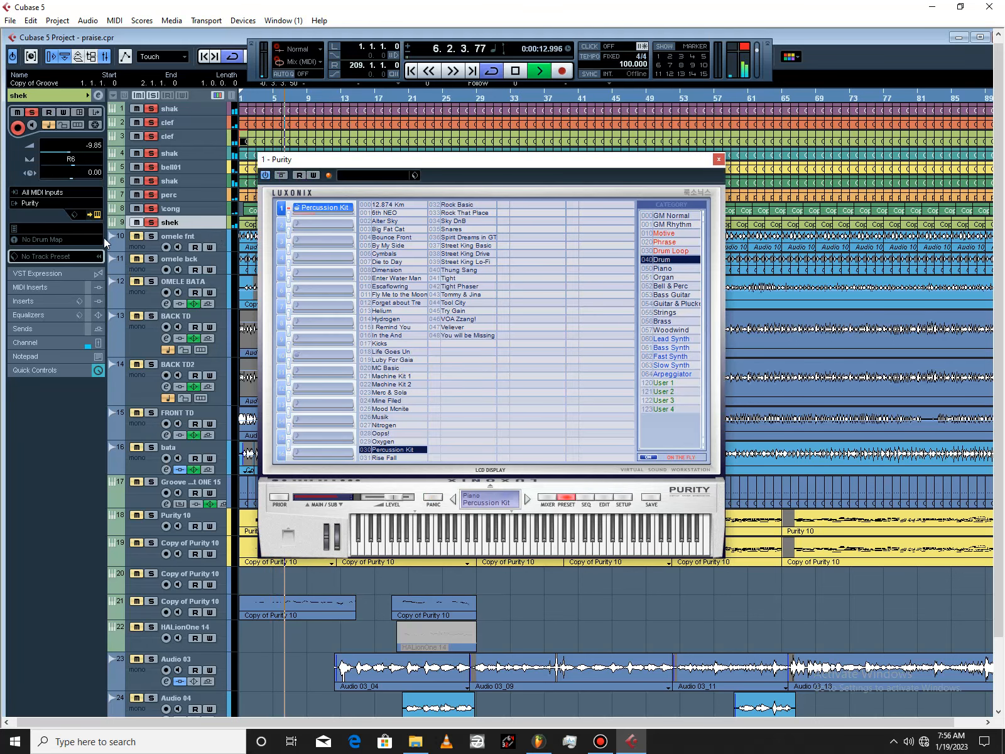
{"action": "left_click", "coordinate": [96, 215]}
Step: Pan the shek track to R15, lower its volume to -16.11 and stop playback
{"action": "left_click_drag", "start_coordinate": [74, 165], "coordinate": [76, 165]}
{"action": "left_click_drag", "start_coordinate": [69, 151], "coordinate": [60, 150]}
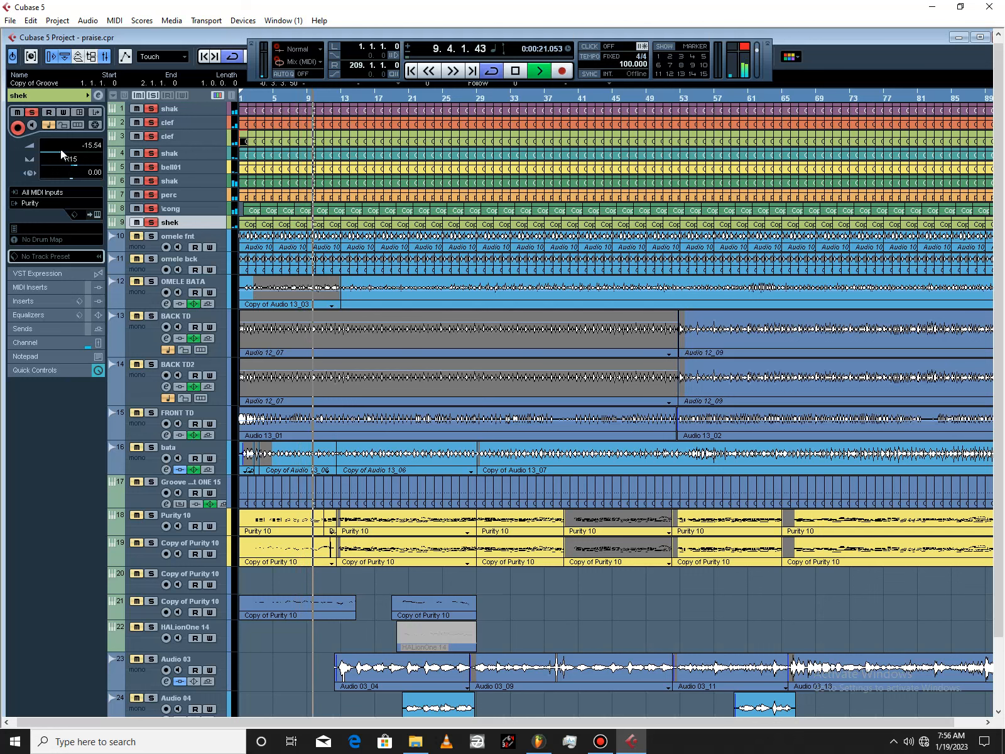
{"action": "left_click_drag", "start_coordinate": [61, 151], "coordinate": [60, 152]}
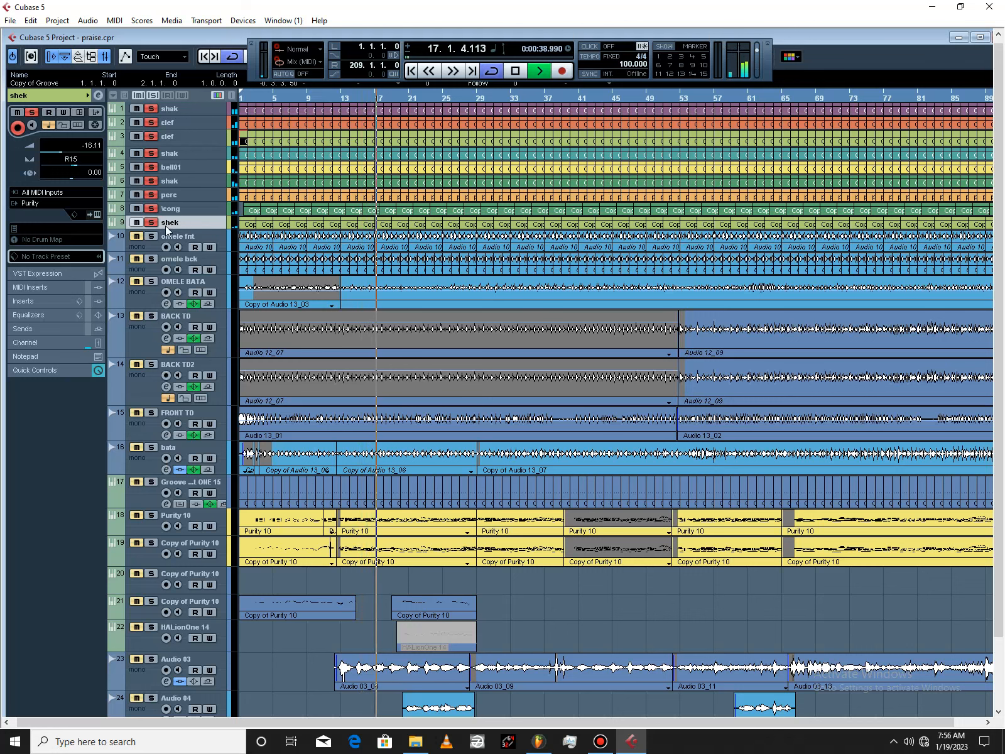
{"action": "left_click", "coordinate": [513, 72]}
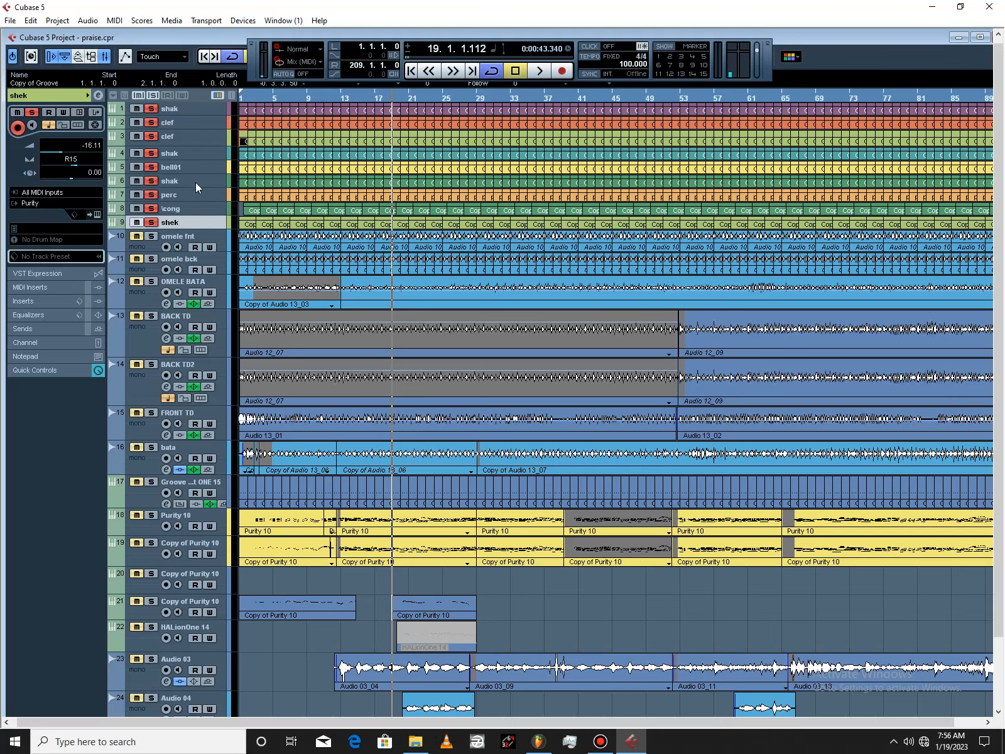
{"action": "scroll", "coordinate": [194, 210], "scroll_direction": "down", "scroll_amount": 3}
{"action": "scroll", "coordinate": [197, 210], "scroll_direction": "up", "scroll_amount": 3}
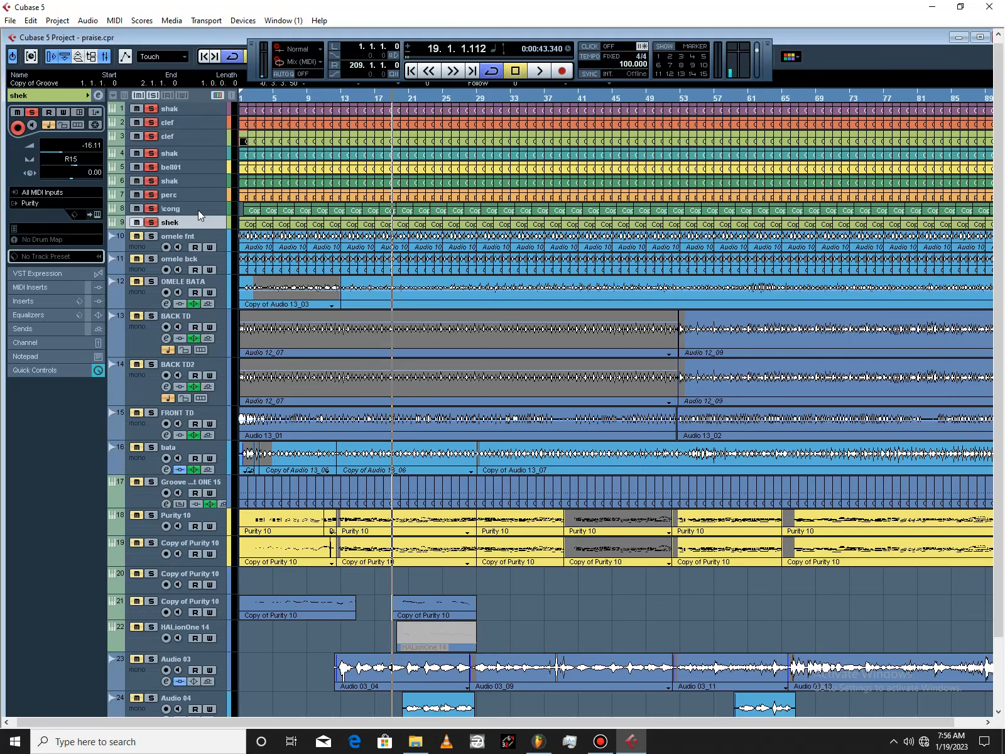
Step: Clear the solo from the percussion tracks and solo omele fnt and omele bck instead
{"action": "right_click", "coordinate": [154, 240]}
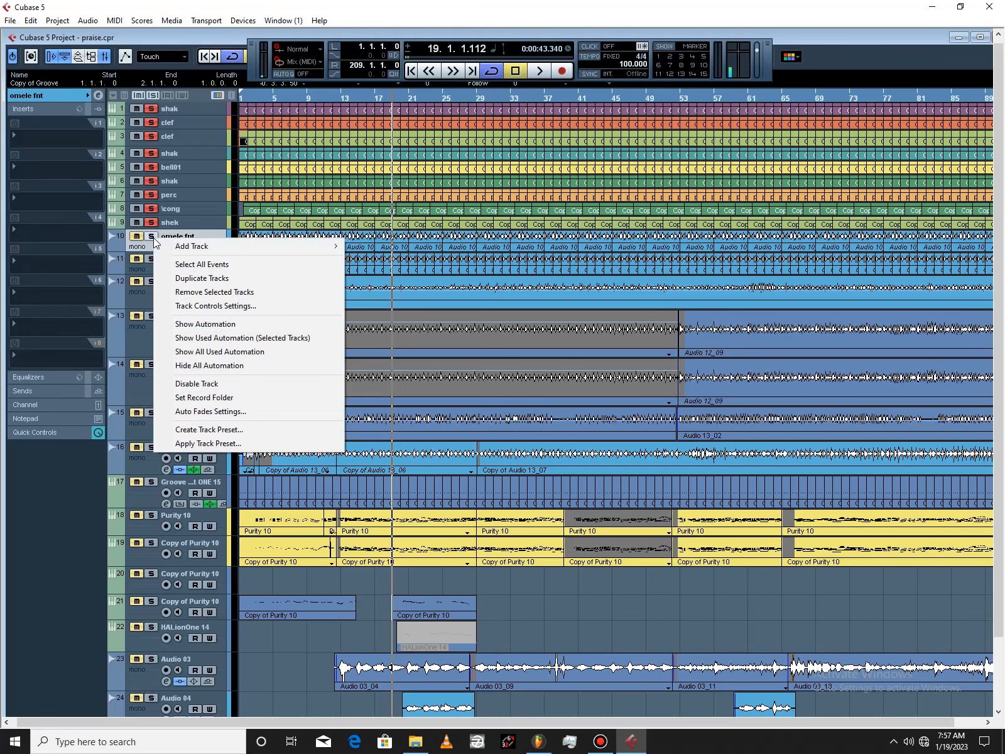
{"action": "left_click", "coordinate": [158, 108]}
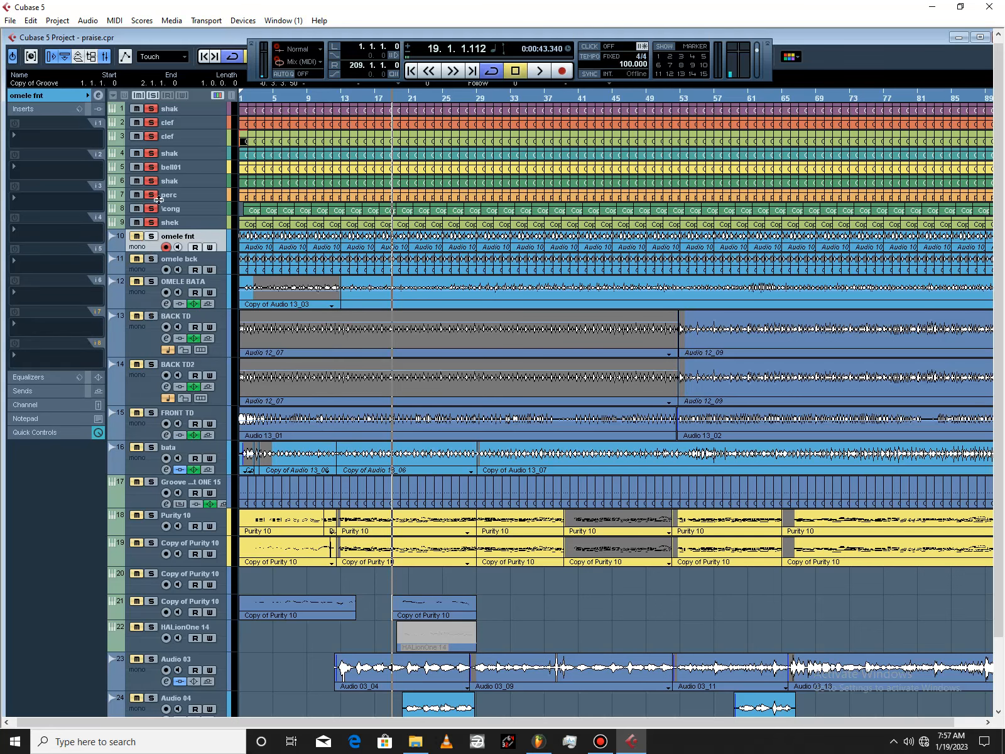
{"action": "left_click", "coordinate": [152, 109]}
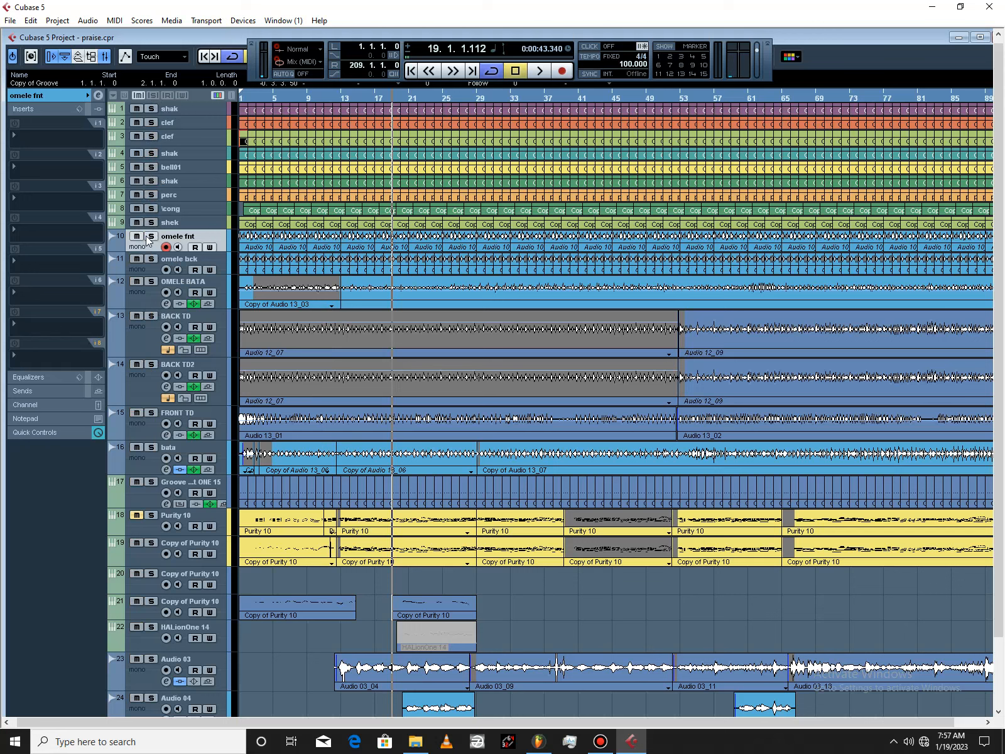
{"action": "right_click", "coordinate": [147, 240]}
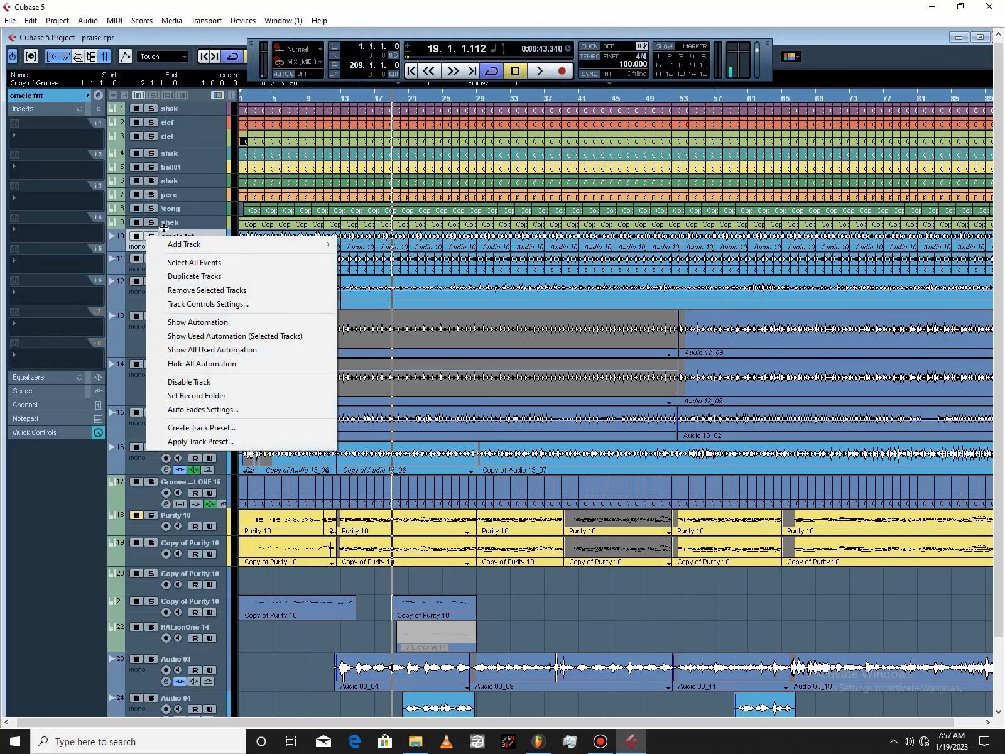
{"action": "key", "text": "Escape"}
{"action": "left_click", "coordinate": [151, 236]}
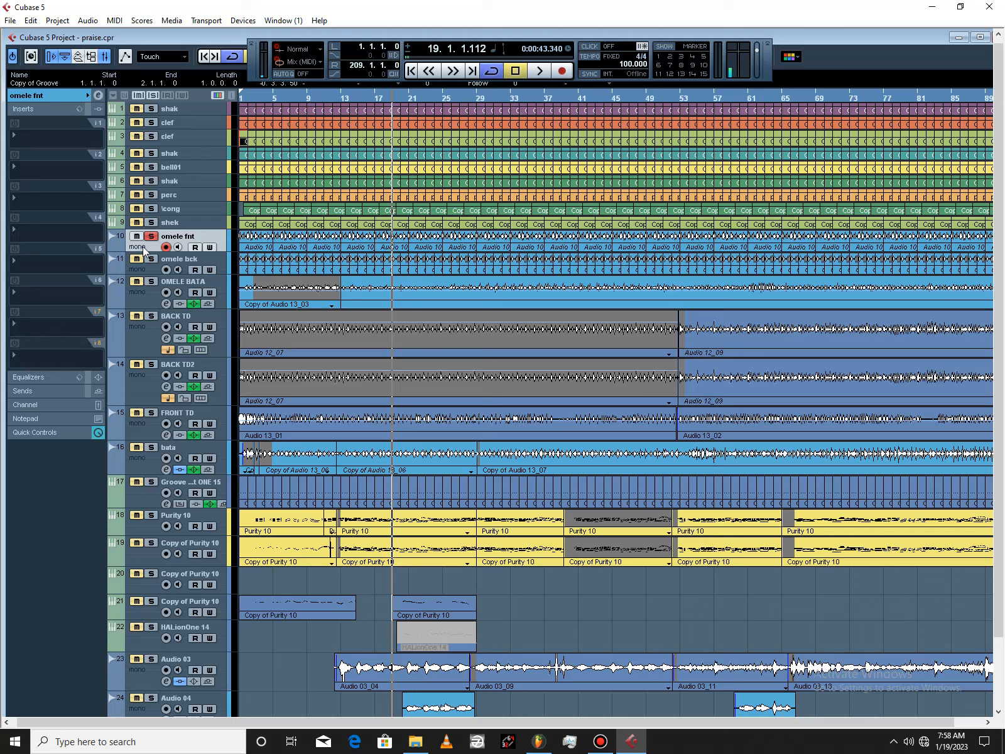
{"action": "left_click", "coordinate": [151, 259]}
Step: Check the volume and pan of omele fnt and omele bck, and play both from the project start
{"action": "left_click", "coordinate": [410, 72]}
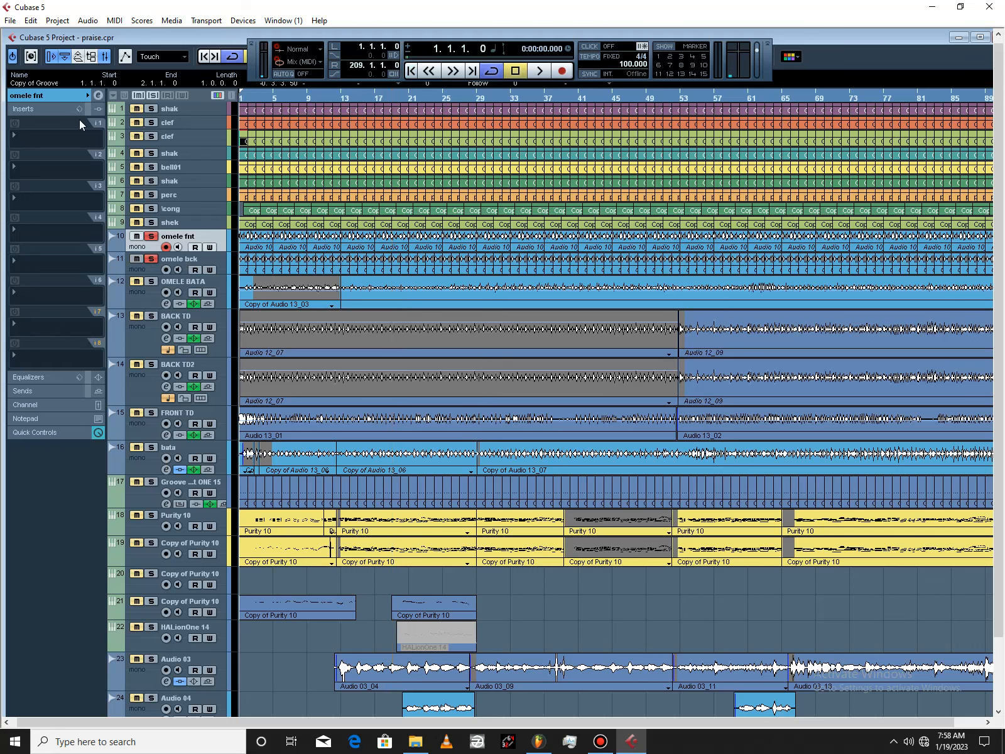
{"action": "left_click", "coordinate": [66, 94]}
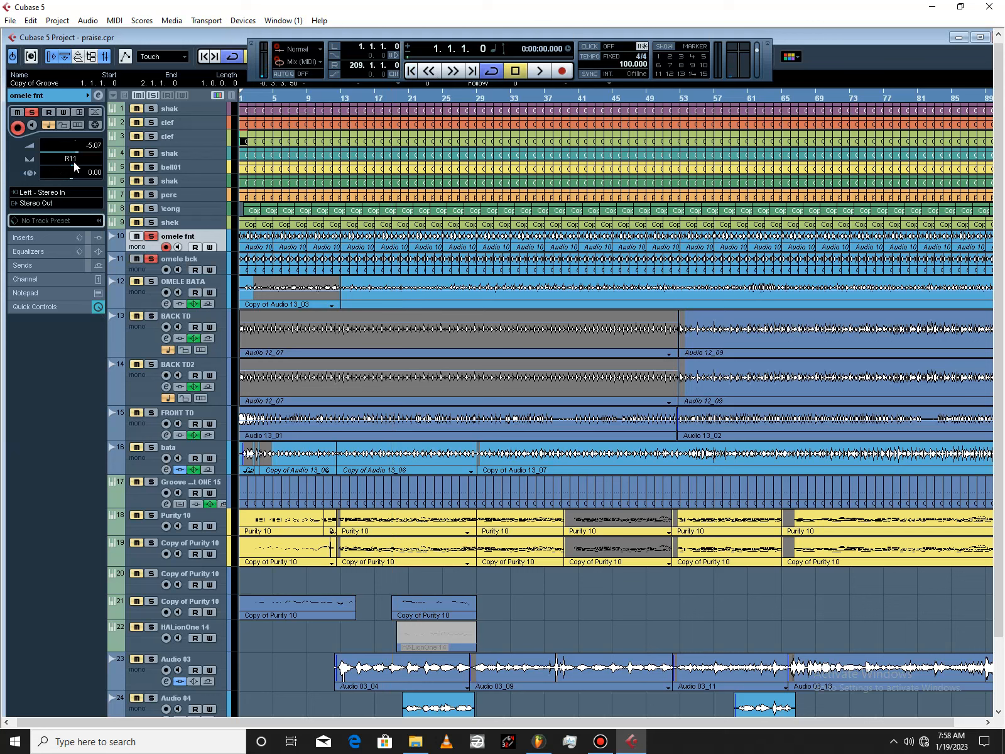
{"action": "left_click", "coordinate": [146, 271]}
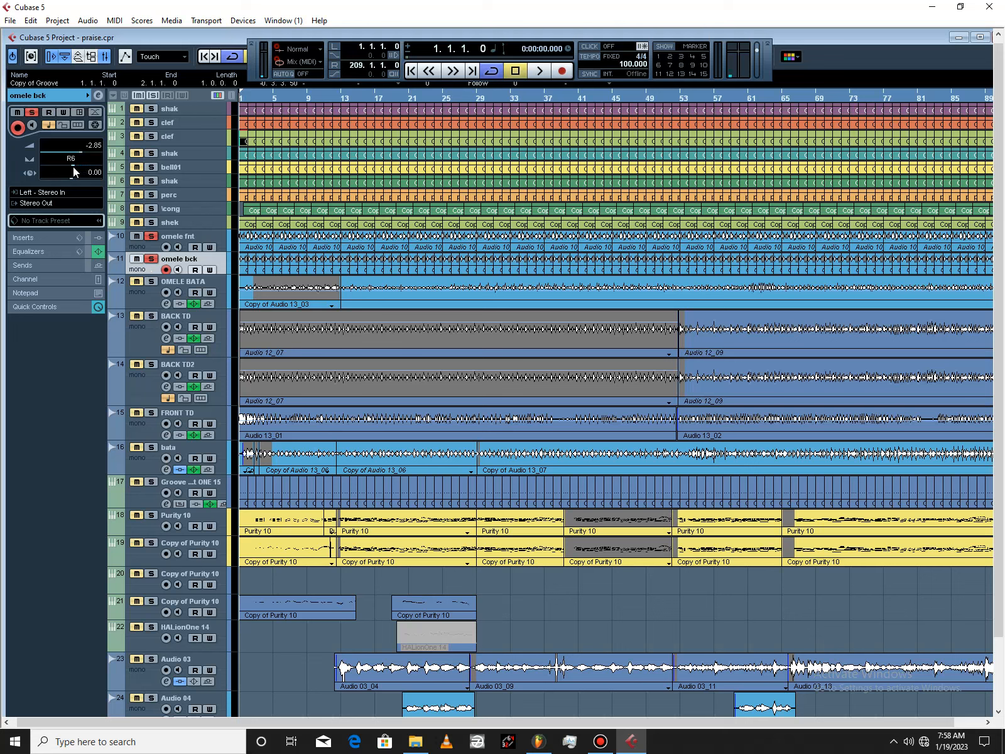
{"action": "left_click", "coordinate": [540, 71]}
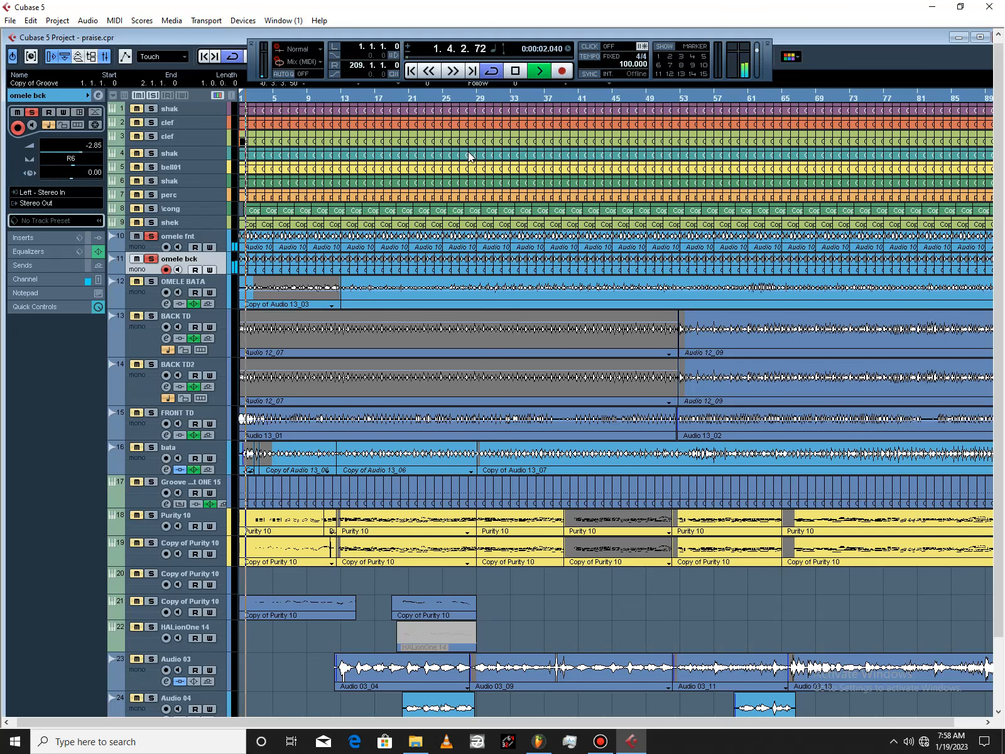
{"action": "left_click", "coordinate": [516, 72]}
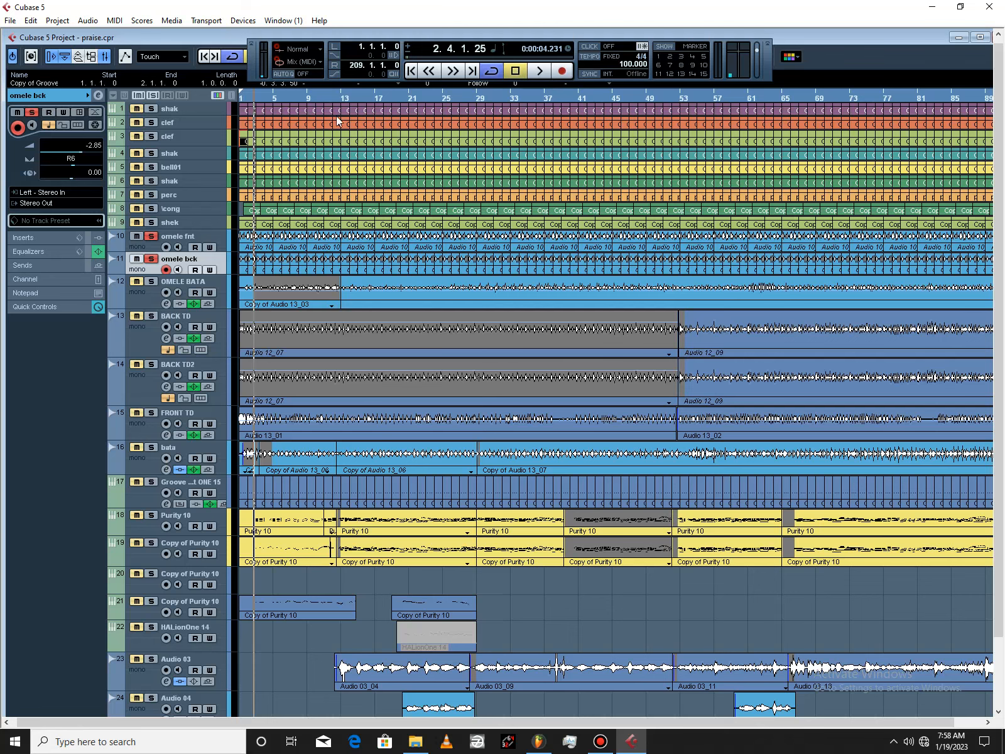
Step: Inspect the channel EQ of omele bck and omele fnt, and listen to the soloed pair
{"action": "left_click", "coordinate": [96, 96]}
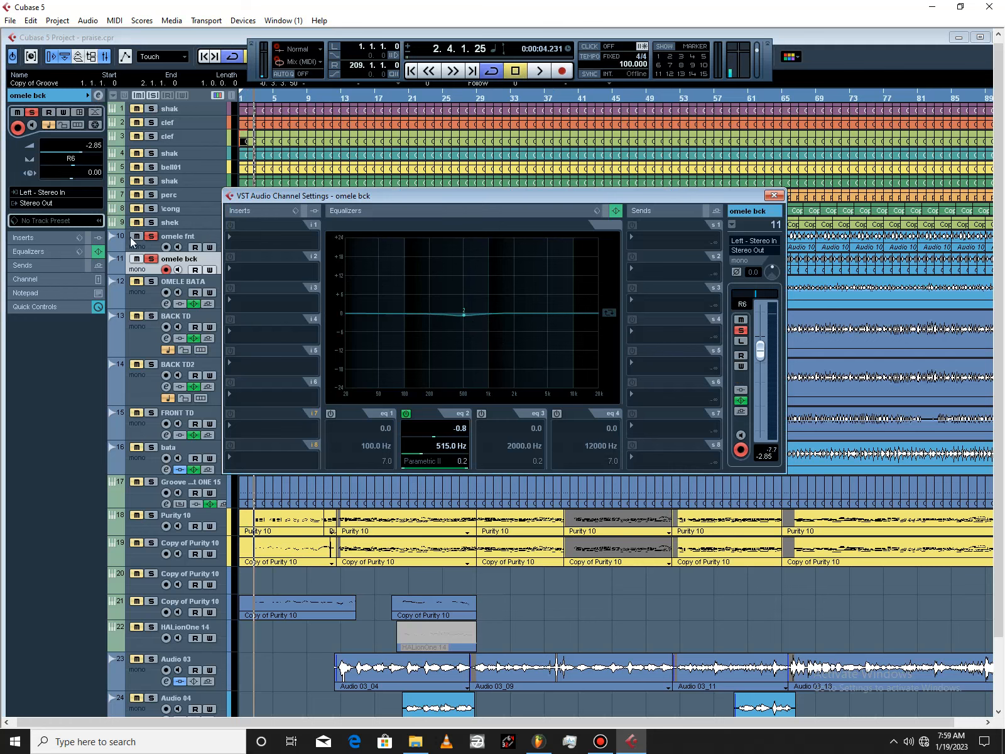
{"action": "left_click", "coordinate": [176, 239]}
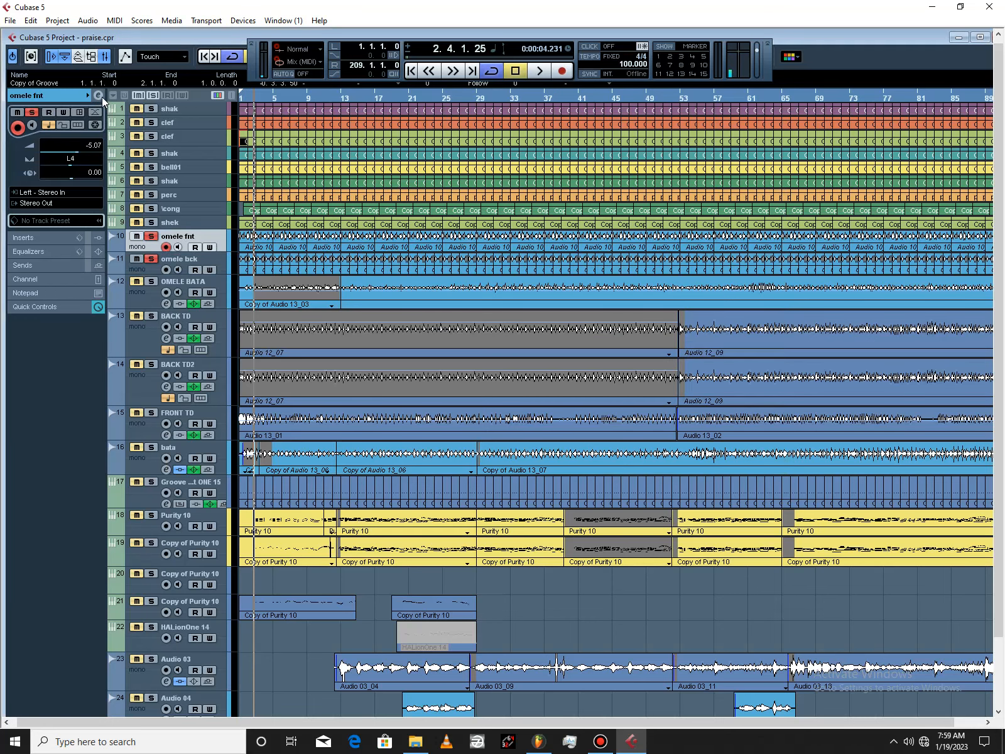
{"action": "left_click", "coordinate": [98, 95]}
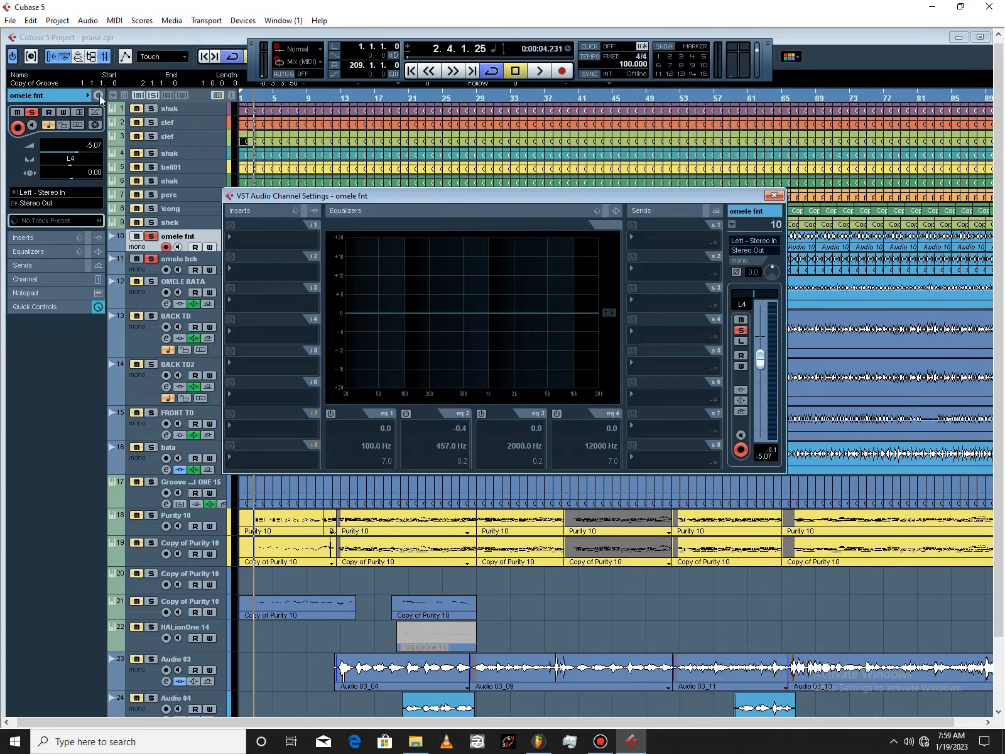
{"action": "key", "text": "space"}
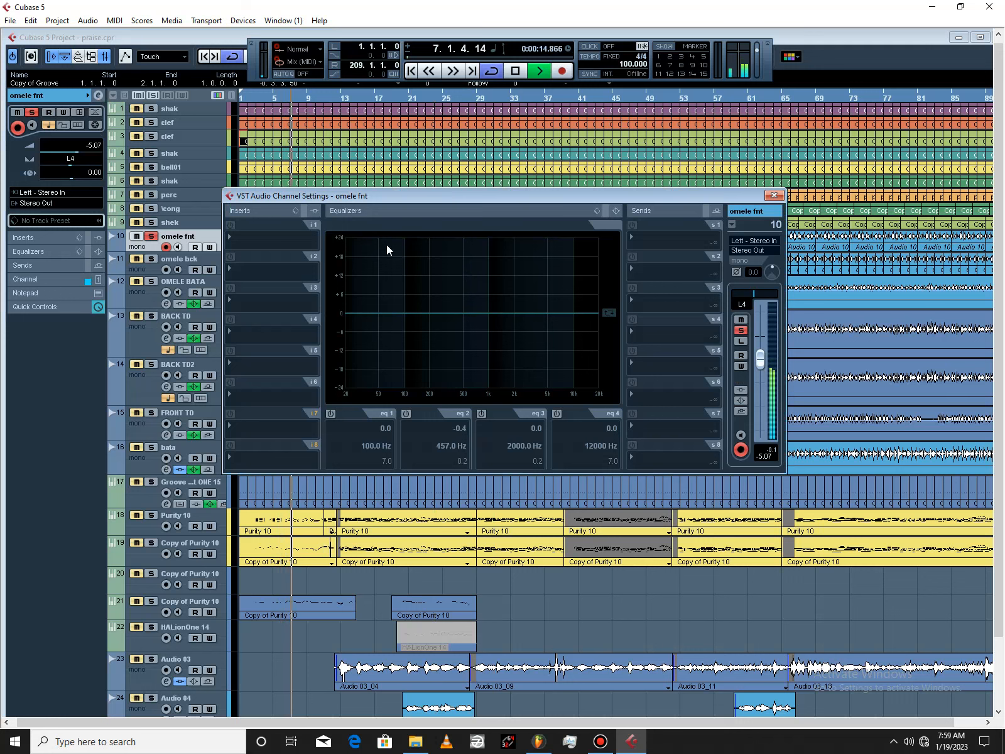
{"action": "key", "text": "space"}
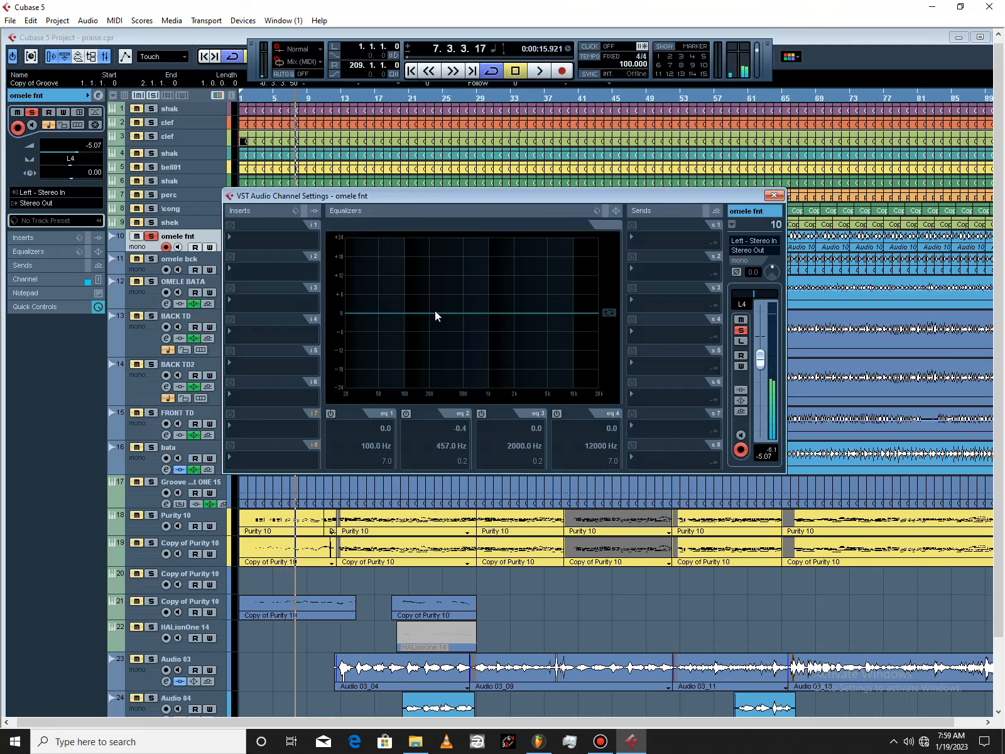
Step: Enable EQ band 2 on omele fnt and cut it to -7.6 dB at 457 Hz during playback
{"action": "left_click", "coordinate": [406, 413]}
{"action": "left_click_drag", "start_coordinate": [459, 317], "coordinate": [460, 336]}
{"action": "left_click", "coordinate": [535, 76]}
{"action": "left_click_drag", "start_coordinate": [460, 334], "coordinate": [460, 337]}
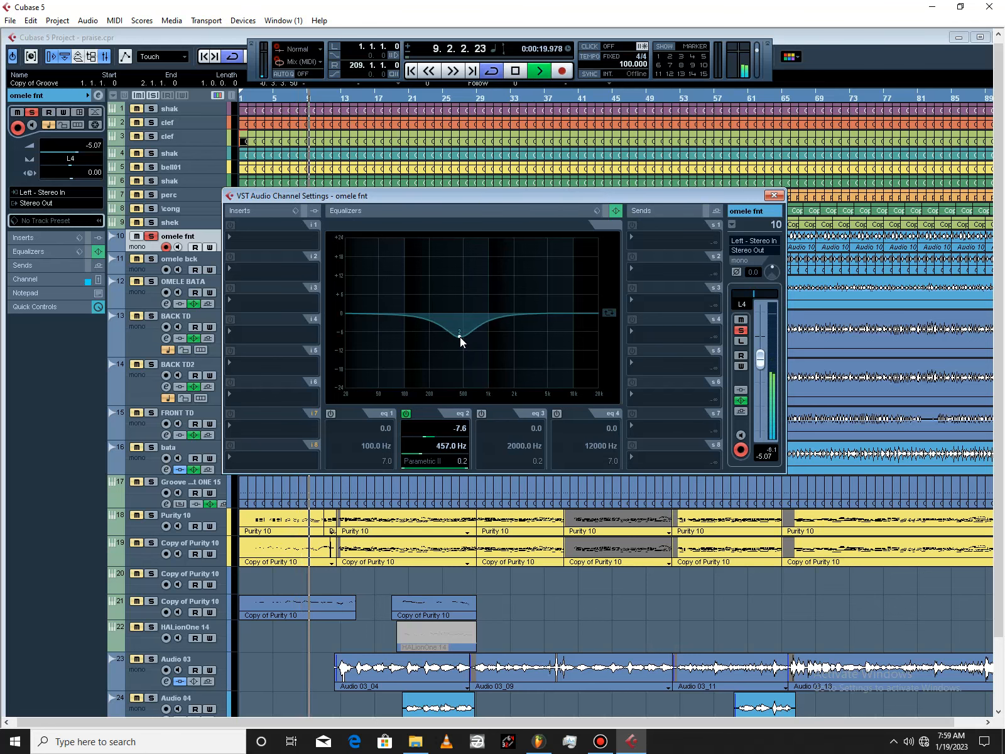
Step: Pan the omele fnt track to L70 and stop playback
{"action": "left_click", "coordinate": [49, 165]}
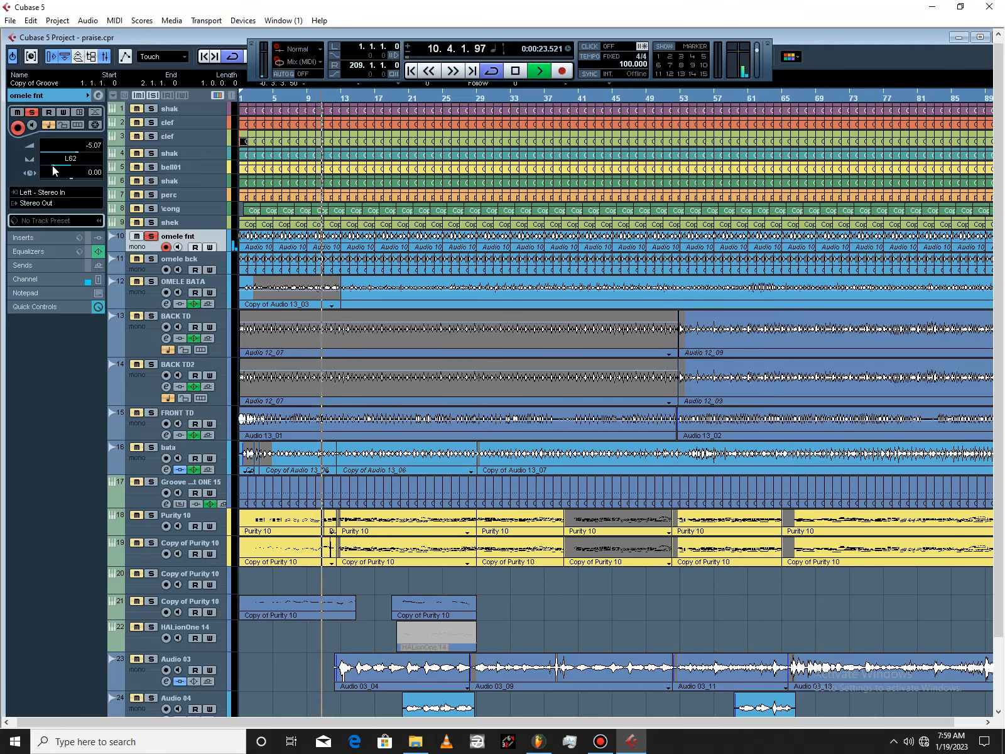
{"action": "left_click_drag", "start_coordinate": [51, 165], "coordinate": [49, 166]}
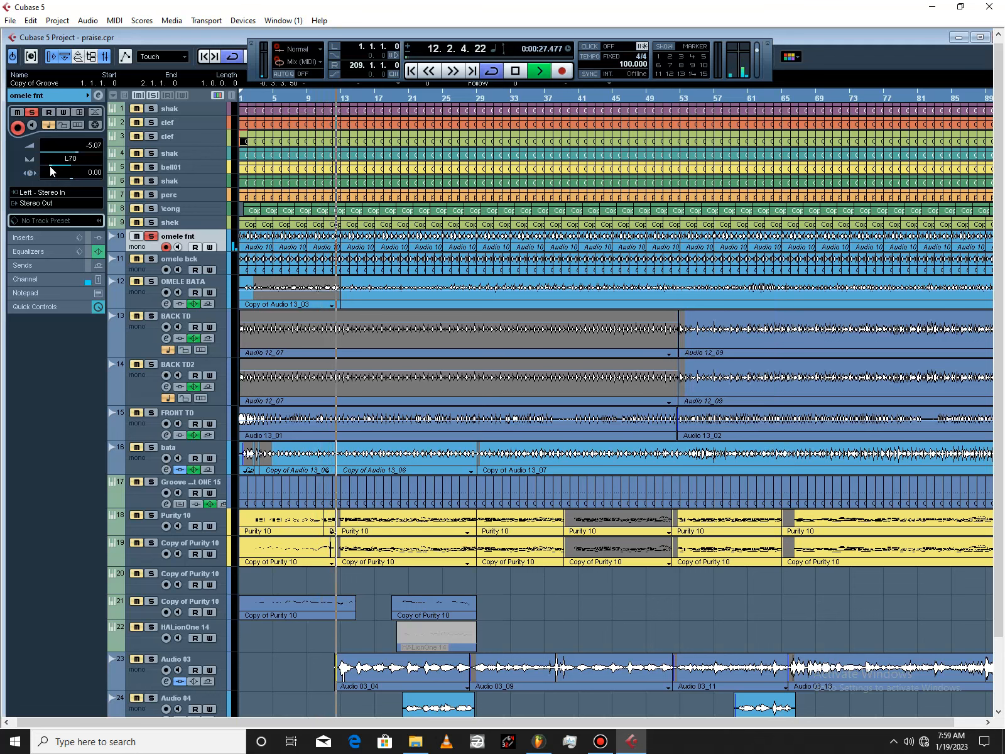
{"action": "left_click", "coordinate": [512, 76]}
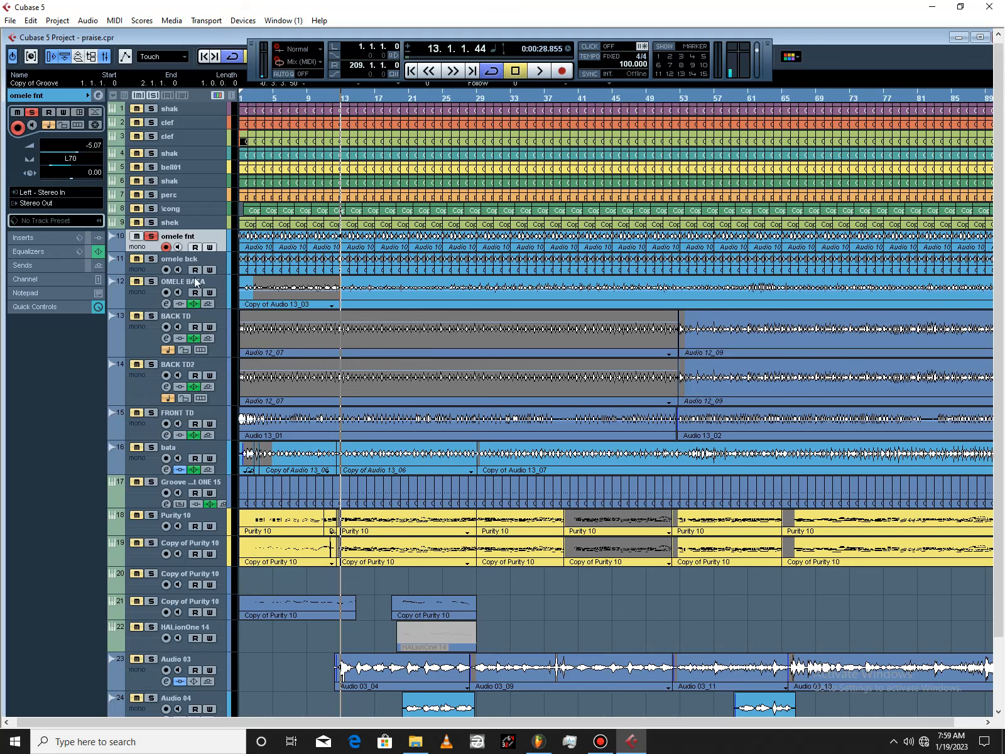
Step: Solo omele bck, cut its EQ band 2 to -7.2 dB at 472 Hz, and pan it to R70 during playback
{"action": "left_click", "coordinate": [152, 259]}
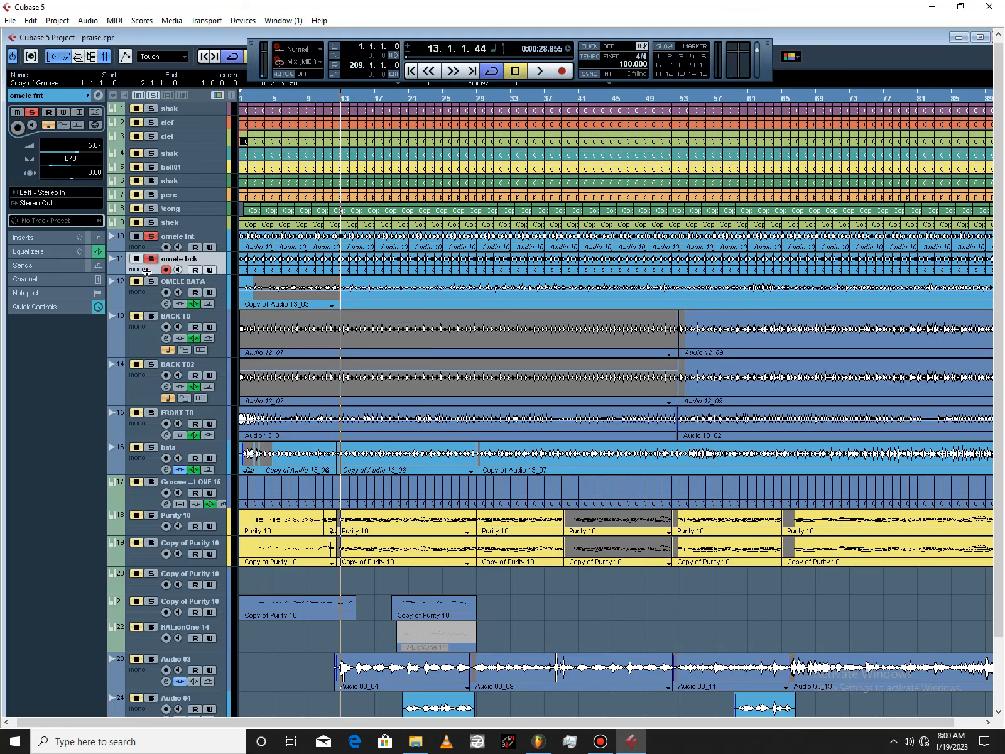
{"action": "left_click", "coordinate": [99, 95]}
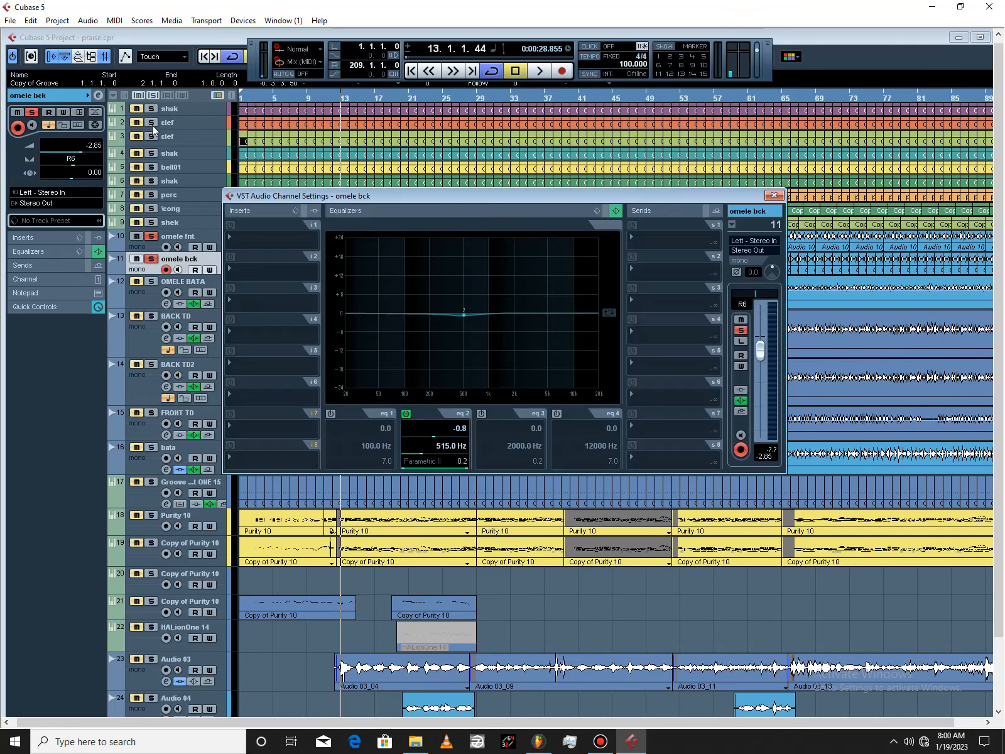
{"action": "mouse_move", "coordinate": [464, 316]}
{"action": "left_mouse_down"}
{"action": "mouse_move", "coordinate": [467, 337]}
{"action": "mouse_move", "coordinate": [459, 337]}
{"action": "left_mouse_up"}
{"action": "left_click_drag", "start_coordinate": [459, 336], "coordinate": [462, 336]}
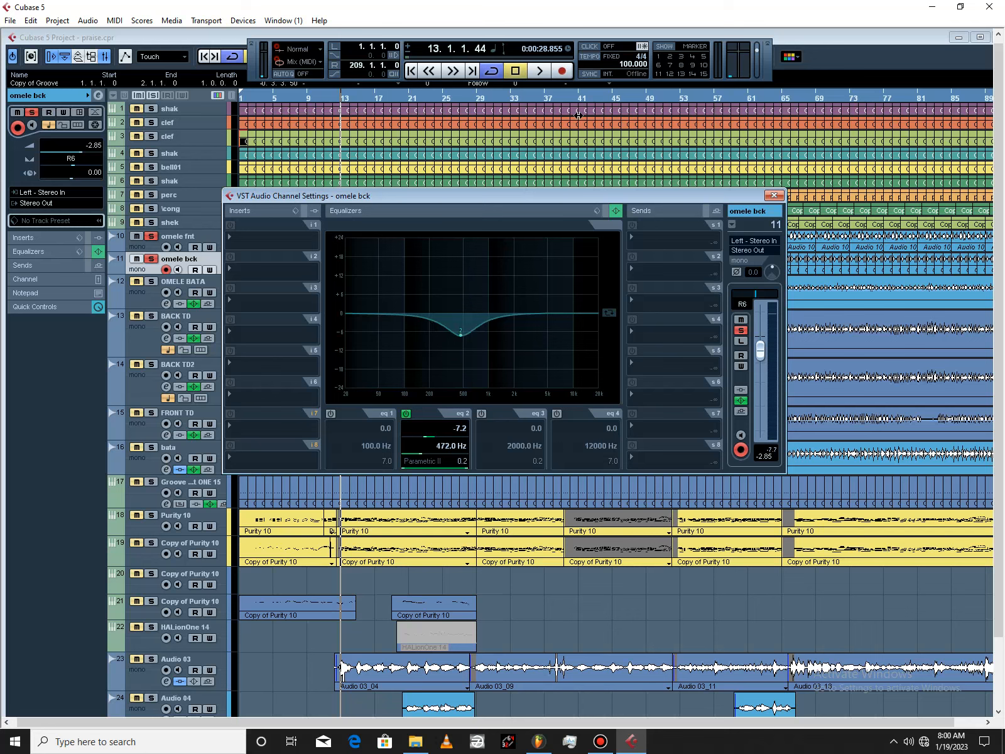
{"action": "left_click", "coordinate": [541, 71]}
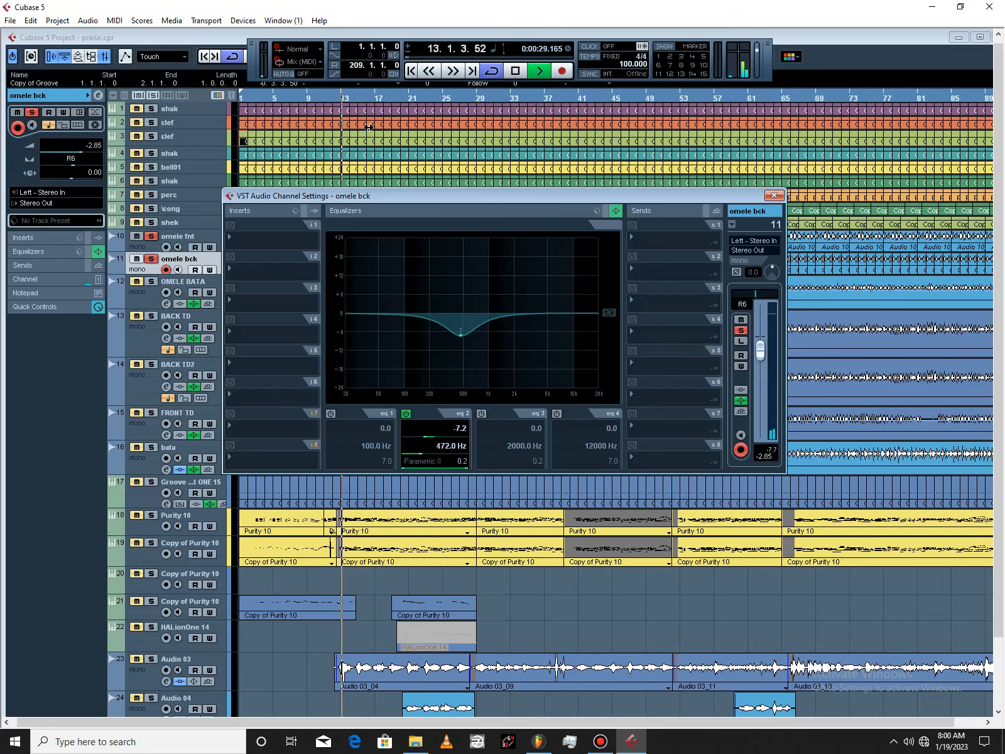
{"action": "left_click_drag", "start_coordinate": [72, 166], "coordinate": [92, 166]}
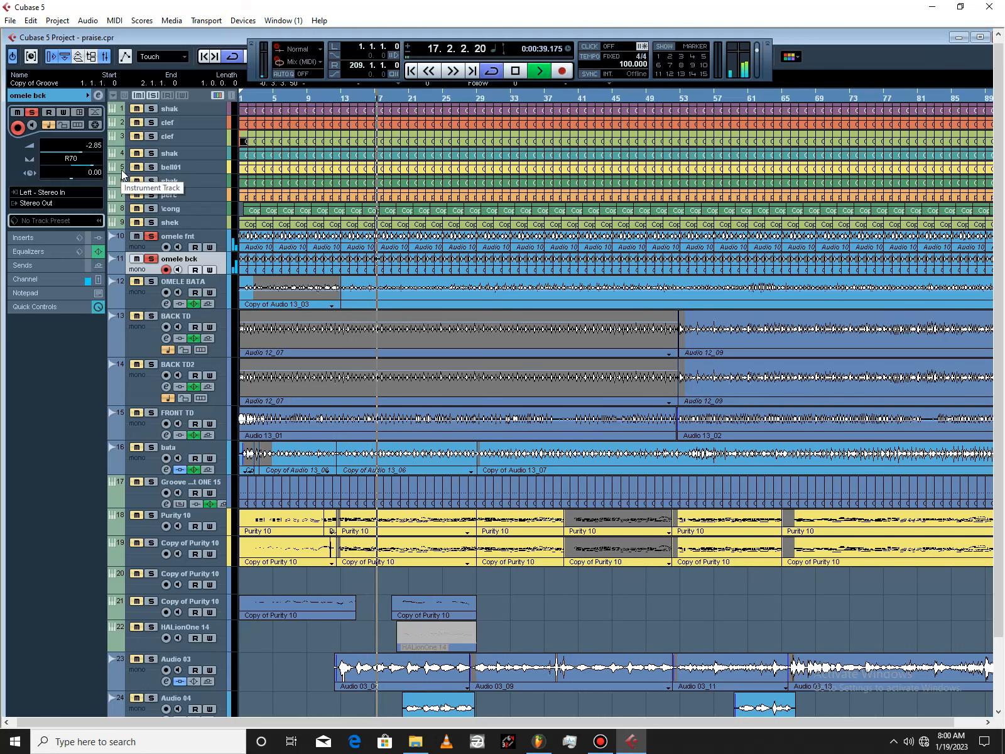
Step: Solo tracks 1 to 9, from shek up to the first shak, together with the omele pair during playback
{"action": "left_click", "coordinate": [150, 223]}
{"action": "left_click", "coordinate": [150, 209]}
{"action": "left_click", "coordinate": [153, 196]}
{"action": "left_click", "coordinate": [152, 181]}
{"action": "left_click", "coordinate": [151, 167]}
{"action": "left_click", "coordinate": [152, 154]}
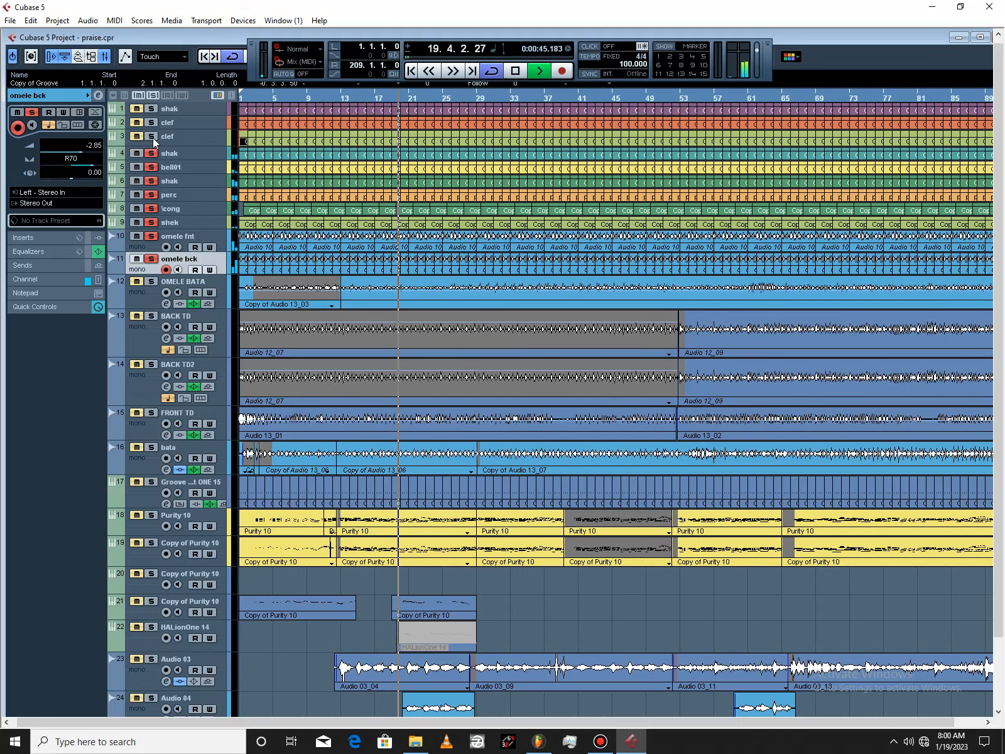
{"action": "left_click", "coordinate": [151, 136]}
{"action": "left_click", "coordinate": [151, 123]}
{"action": "left_click", "coordinate": [153, 109]}
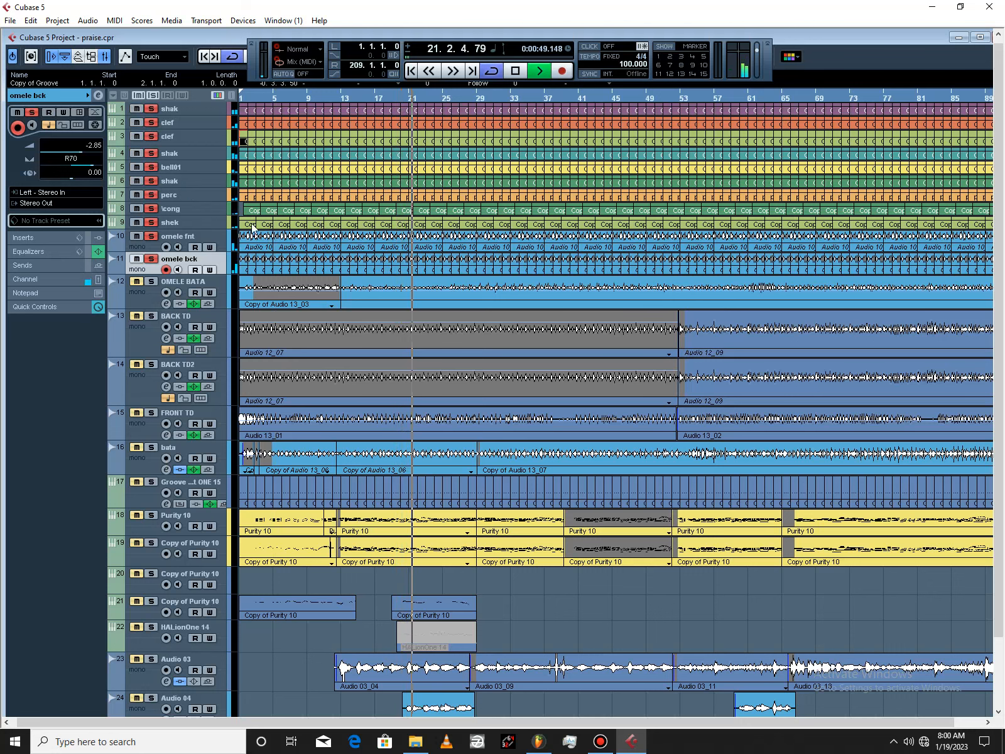
Step: Check the volume and pan of the cong, omele fnt and omele bck tracks, and stop playback
{"action": "left_click", "coordinate": [189, 209]}
{"action": "left_click_drag", "start_coordinate": [83, 161], "coordinate": [69, 150]}
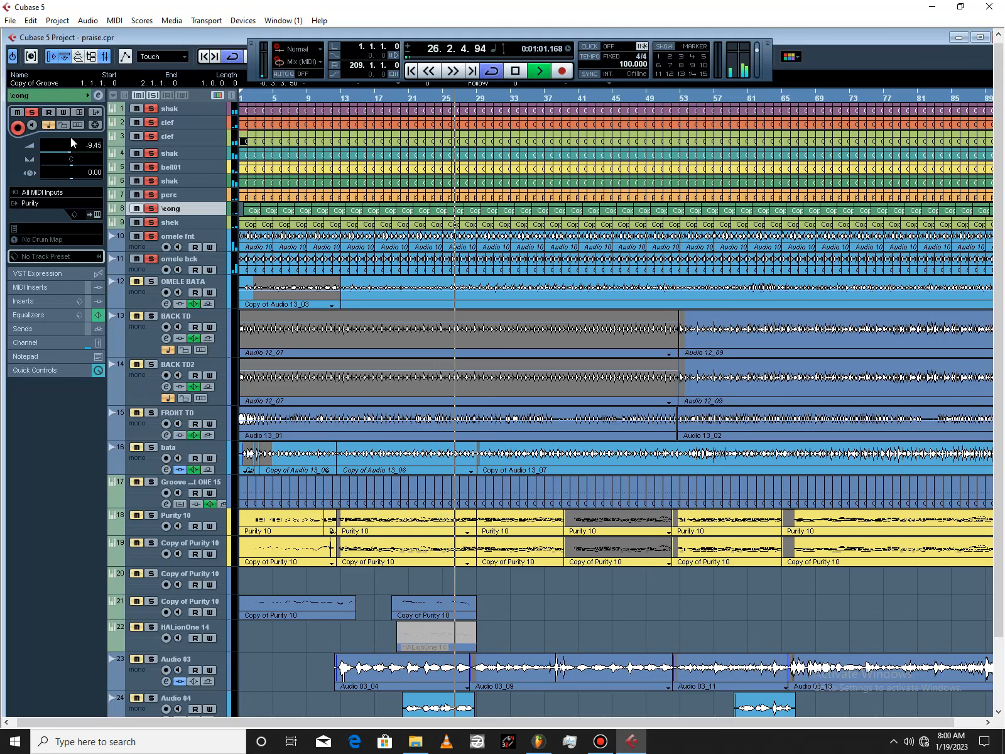
{"action": "left_click", "coordinate": [516, 70]}
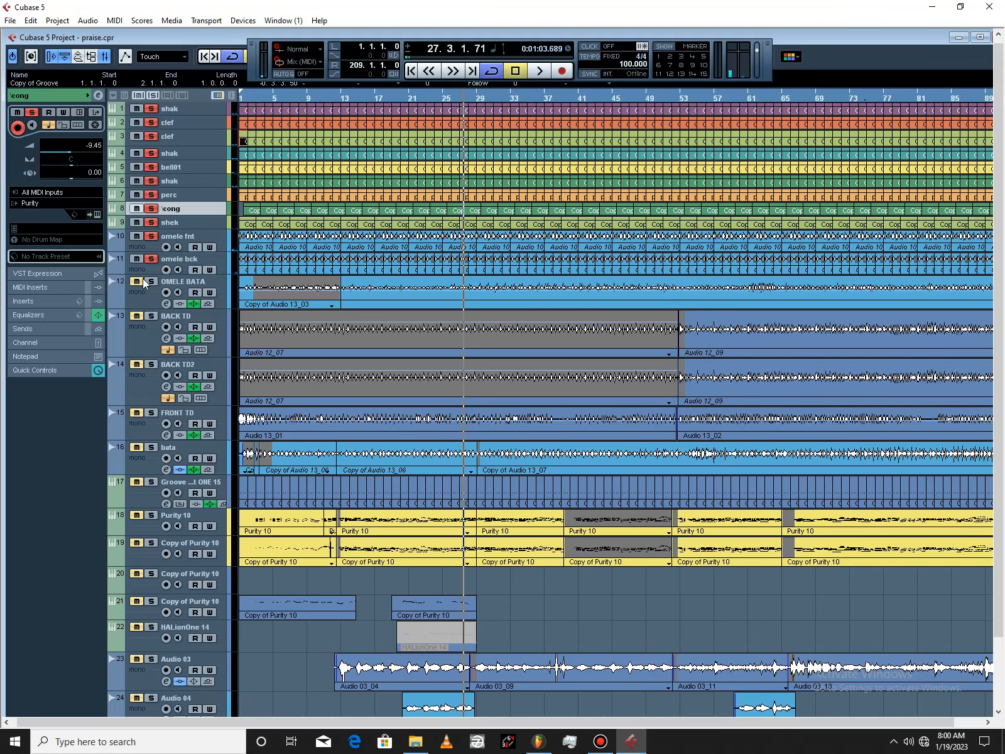
{"action": "left_click", "coordinate": [196, 222]}
{"action": "left_click", "coordinate": [206, 248]}
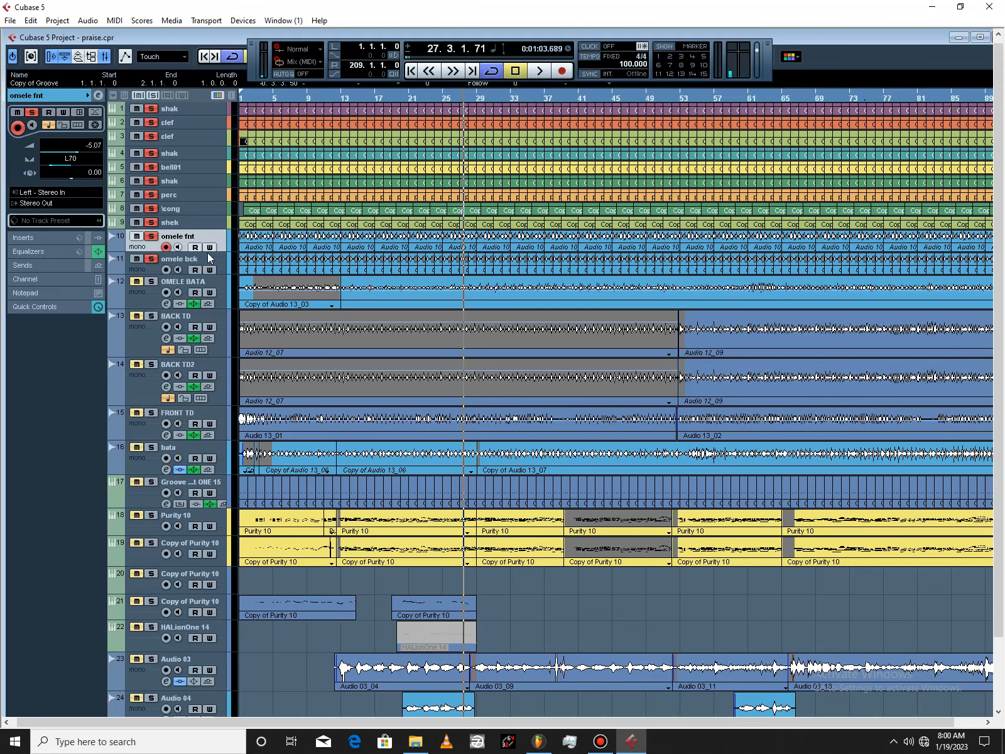
{"action": "left_click", "coordinate": [208, 254]}
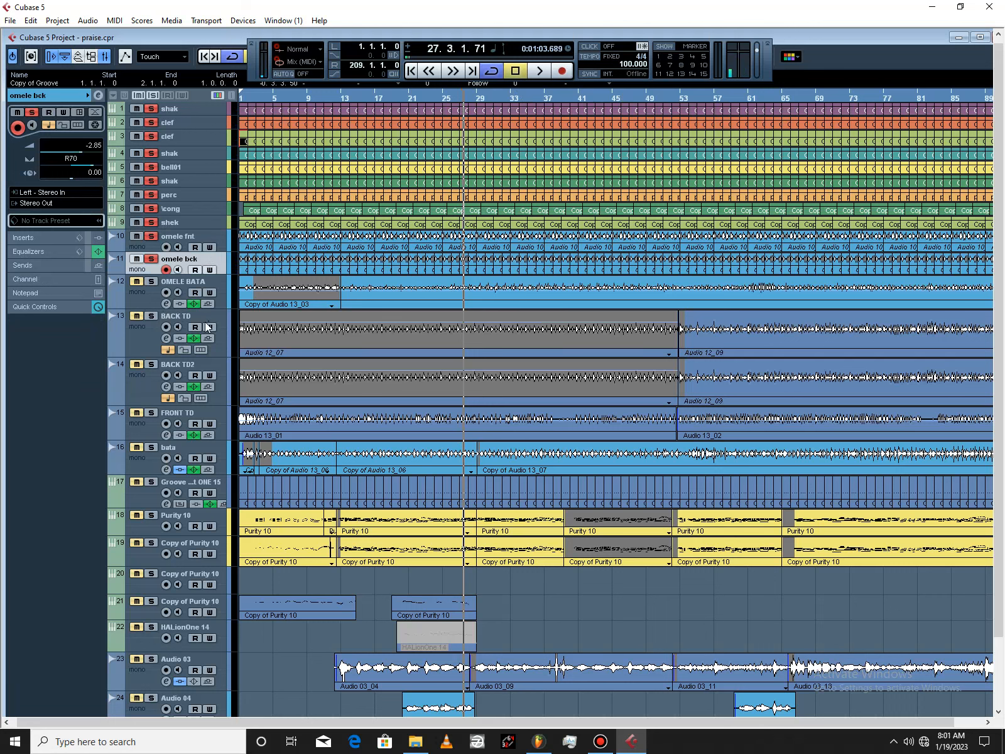
Step: Solo OMELE BATA with the other percussion, open its channel settings and raise its volume to -0.90 during playback
{"action": "left_click", "coordinate": [162, 284]}
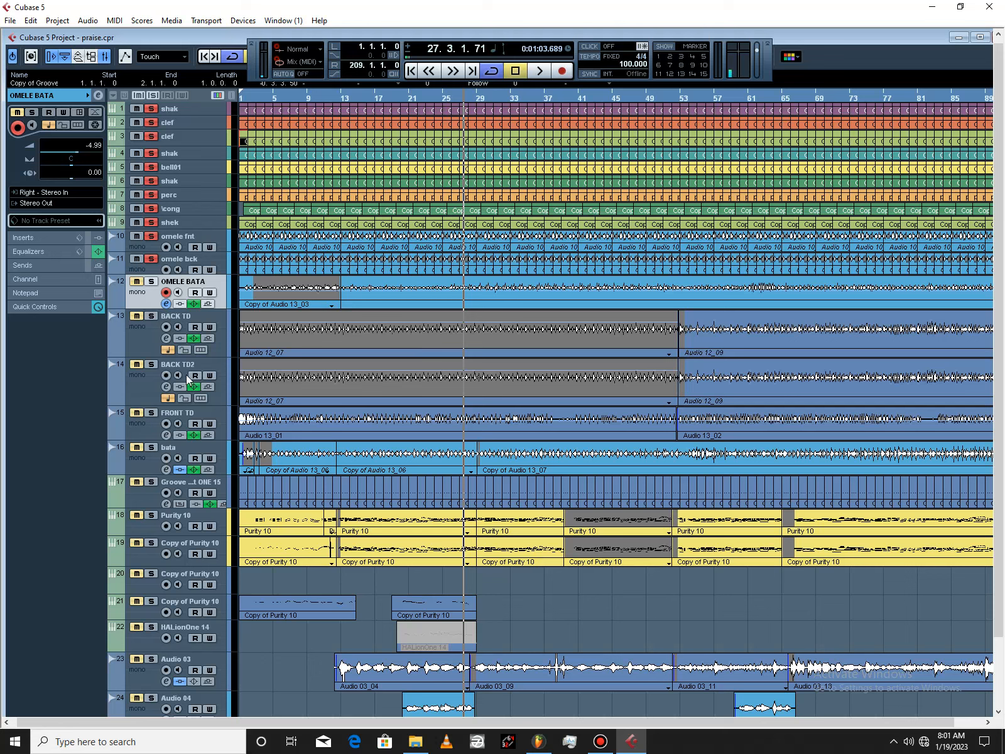
{"action": "left_click", "coordinate": [150, 283]}
{"action": "left_click", "coordinate": [98, 98]}
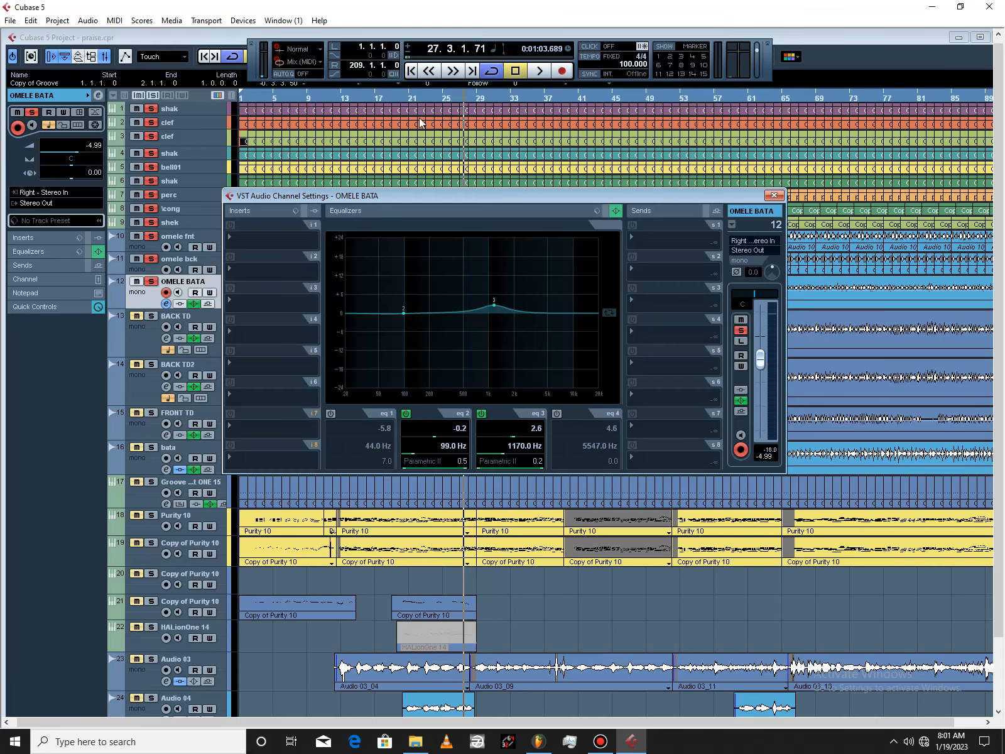
{"action": "left_click", "coordinate": [539, 70]}
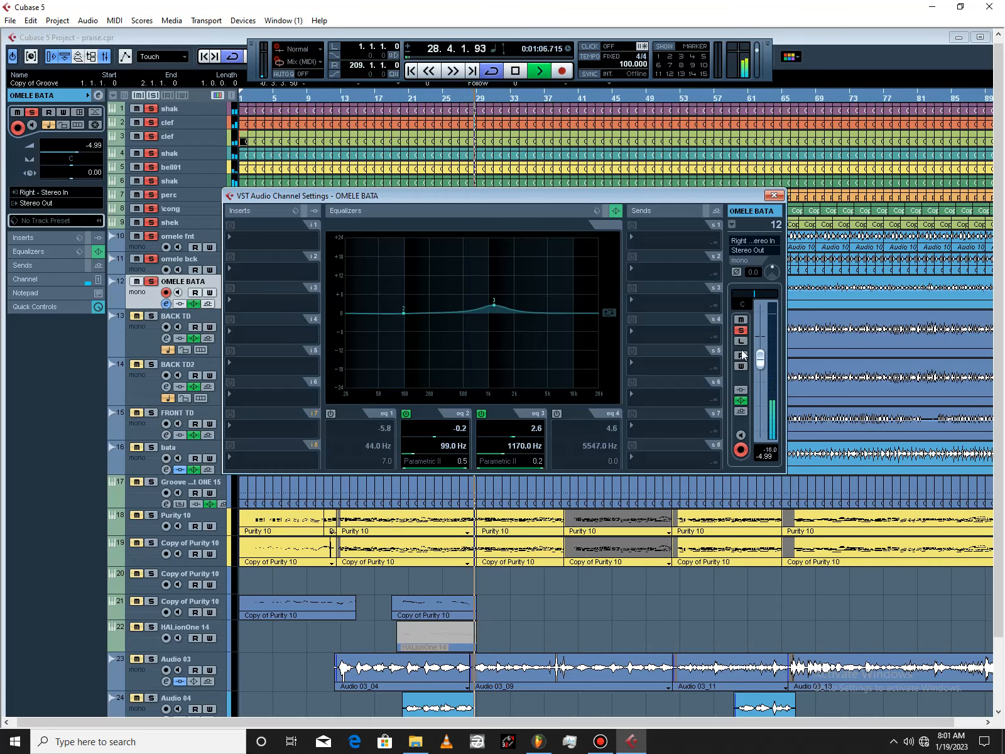
{"action": "left_click_drag", "start_coordinate": [761, 359], "coordinate": [759, 341]}
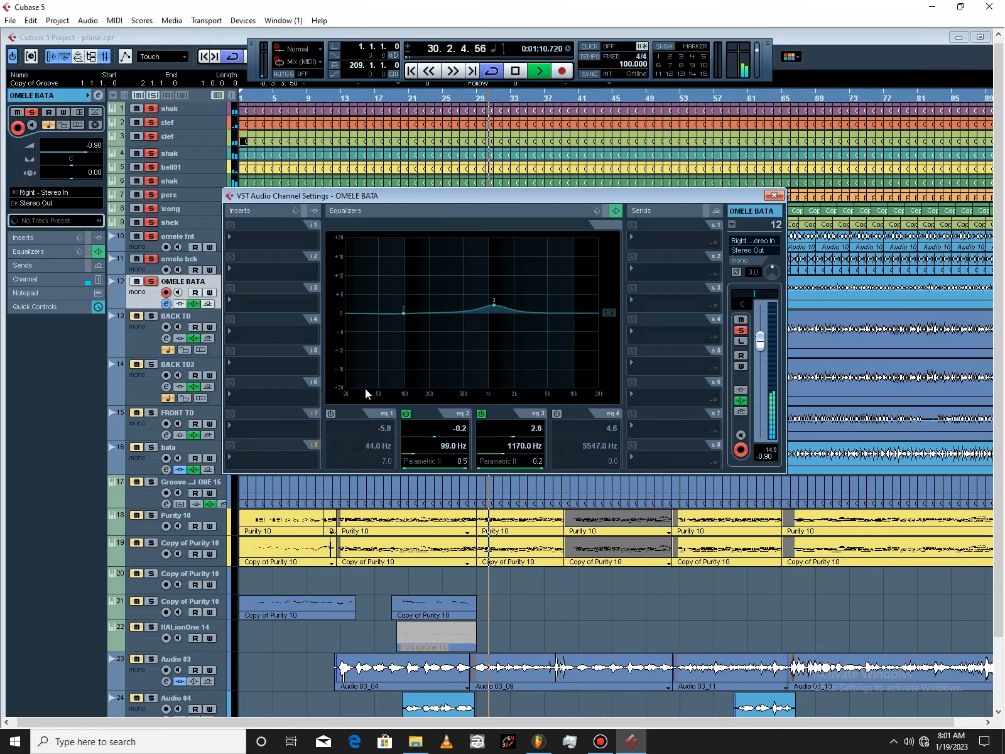
Step: Clear all solos, solo only OMELE BATA and play it briefly from bar 4
{"action": "left_click", "coordinate": [157, 97]}
{"action": "left_click", "coordinate": [151, 282]}
{"action": "left_click", "coordinate": [516, 71]}
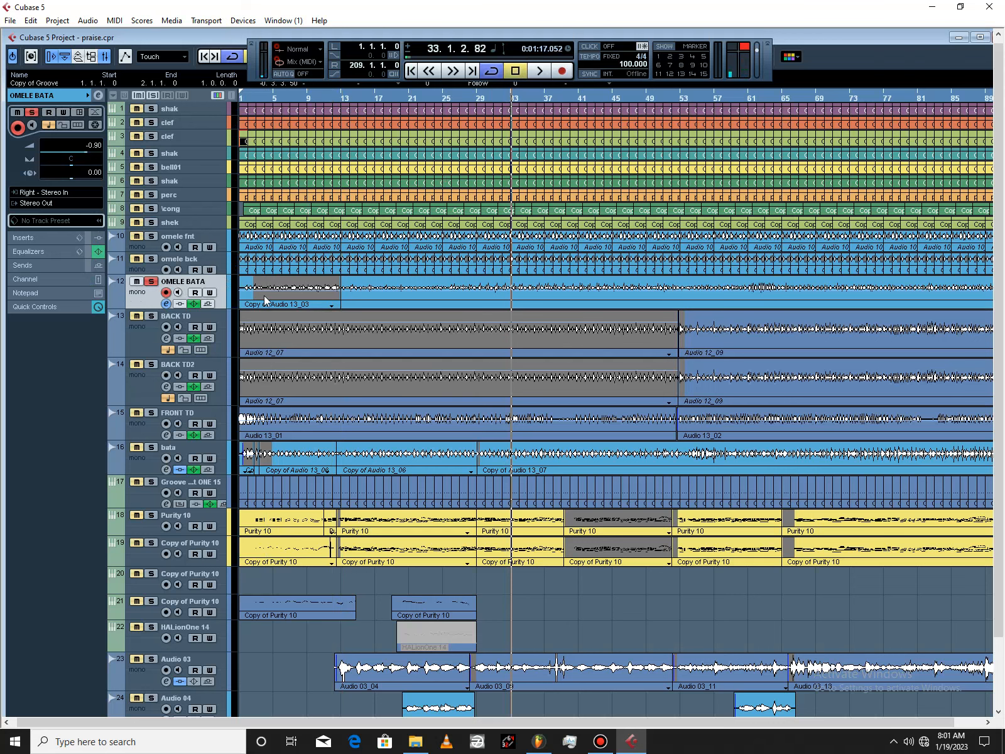
{"action": "left_click", "coordinate": [269, 96]}
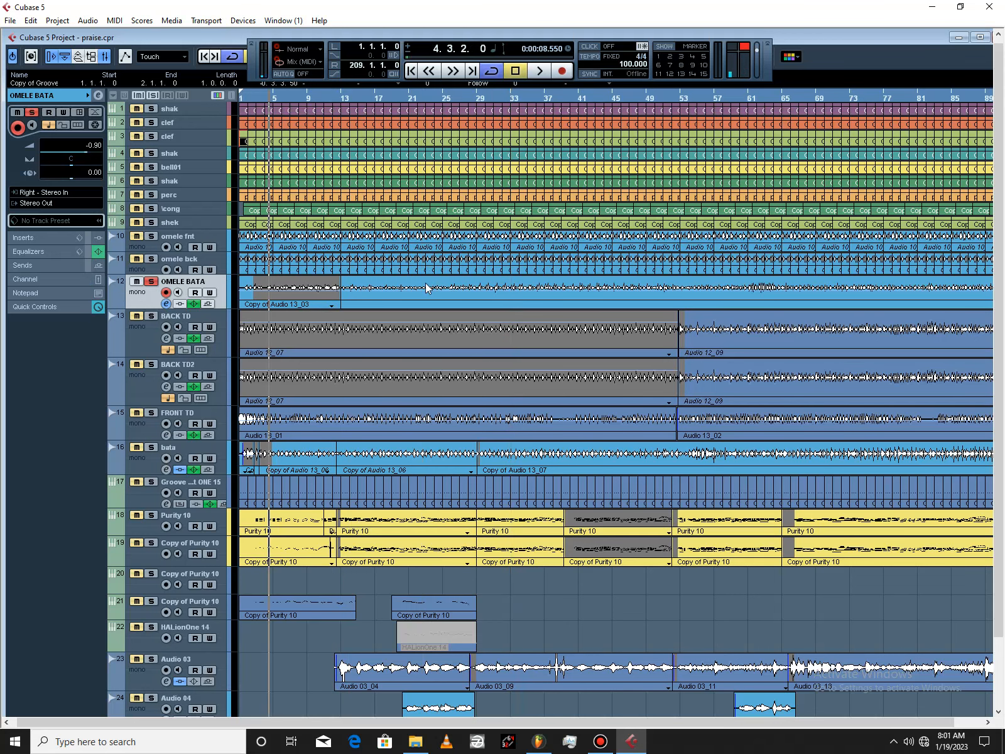
{"action": "left_click", "coordinate": [547, 72]}
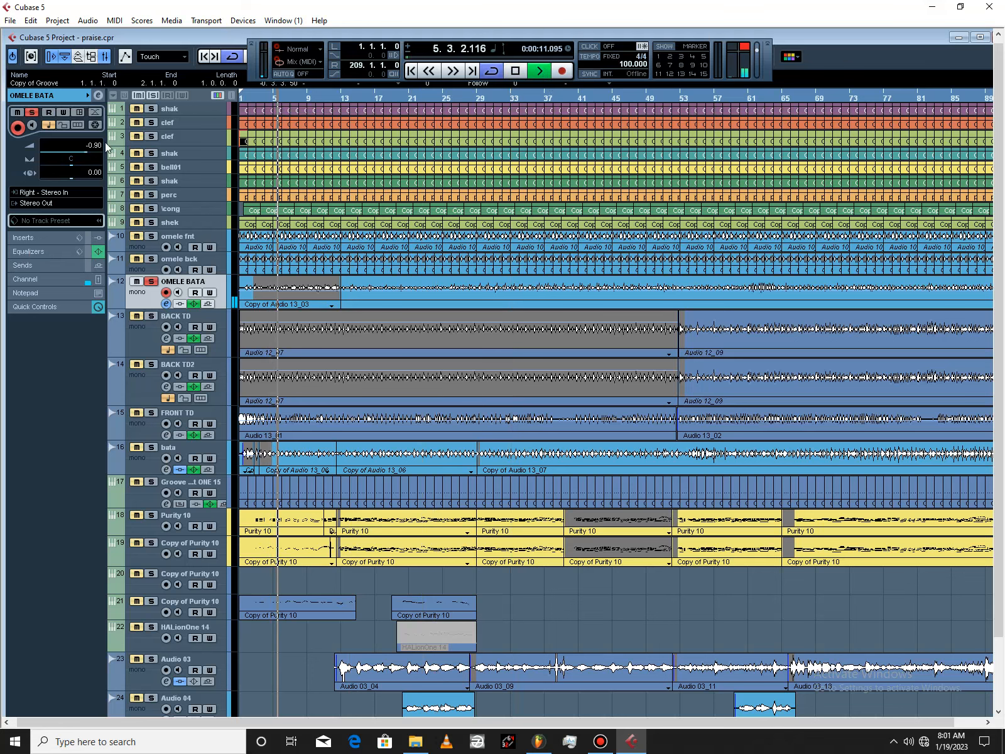
{"action": "left_click", "coordinate": [516, 71]}
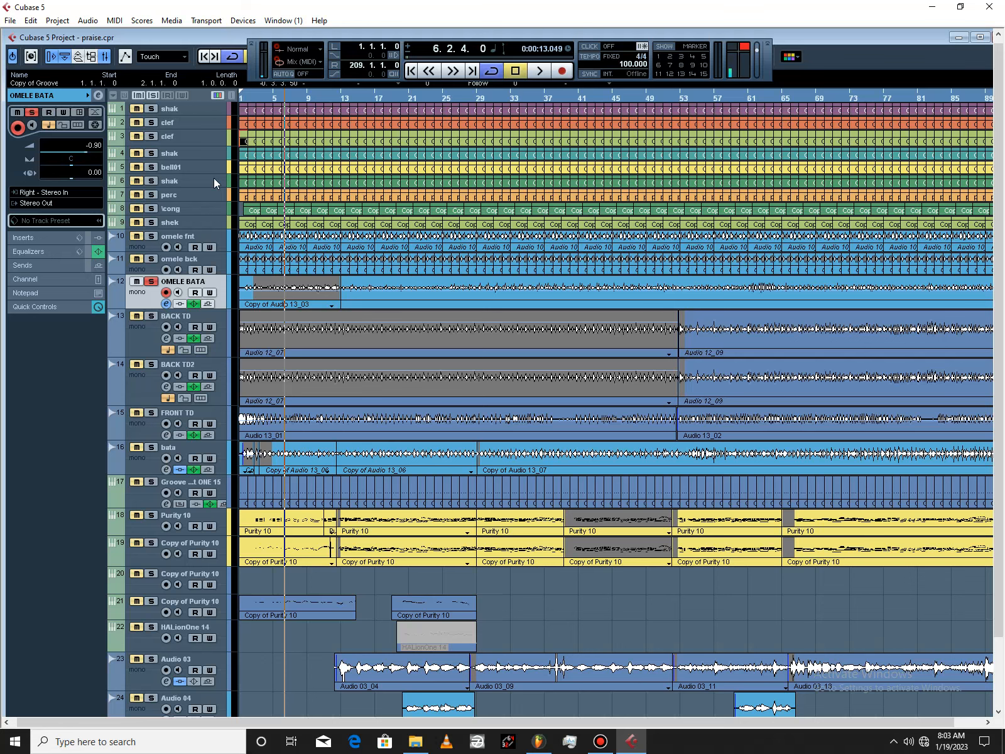
Step: Enable OMELE BATA's EQ band 1 at 82 Hz and boost band 2 by 4.0 dB at 147 Hz, band 3 by 3.6 dB at 1003 Hz
{"action": "left_click", "coordinate": [98, 94]}
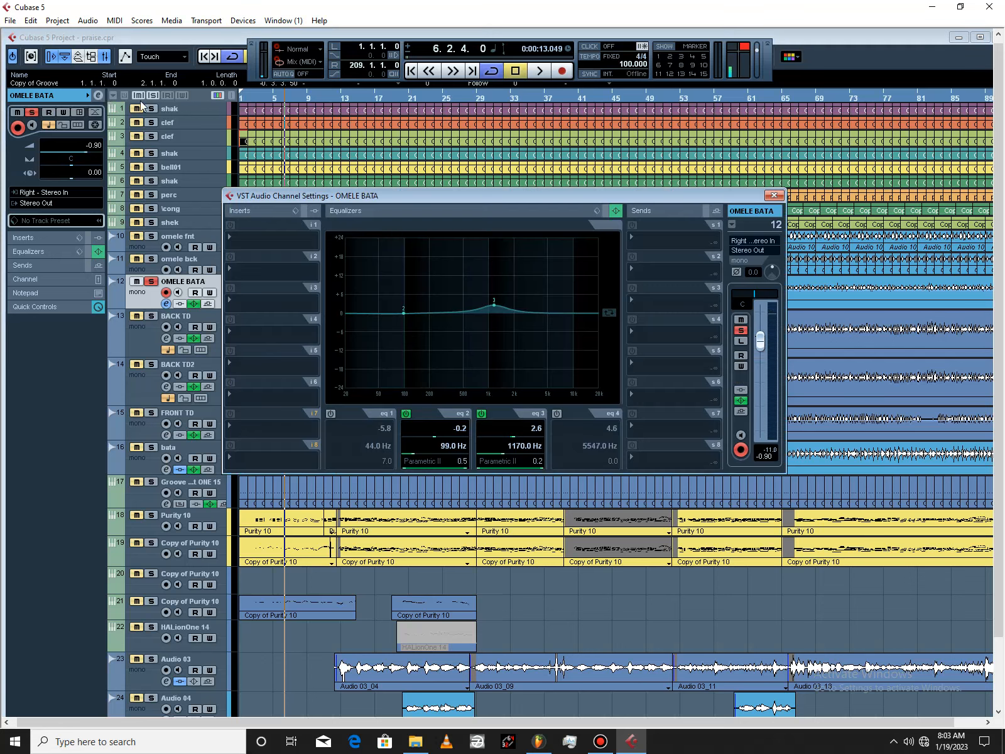
{"action": "left_click", "coordinate": [330, 413]}
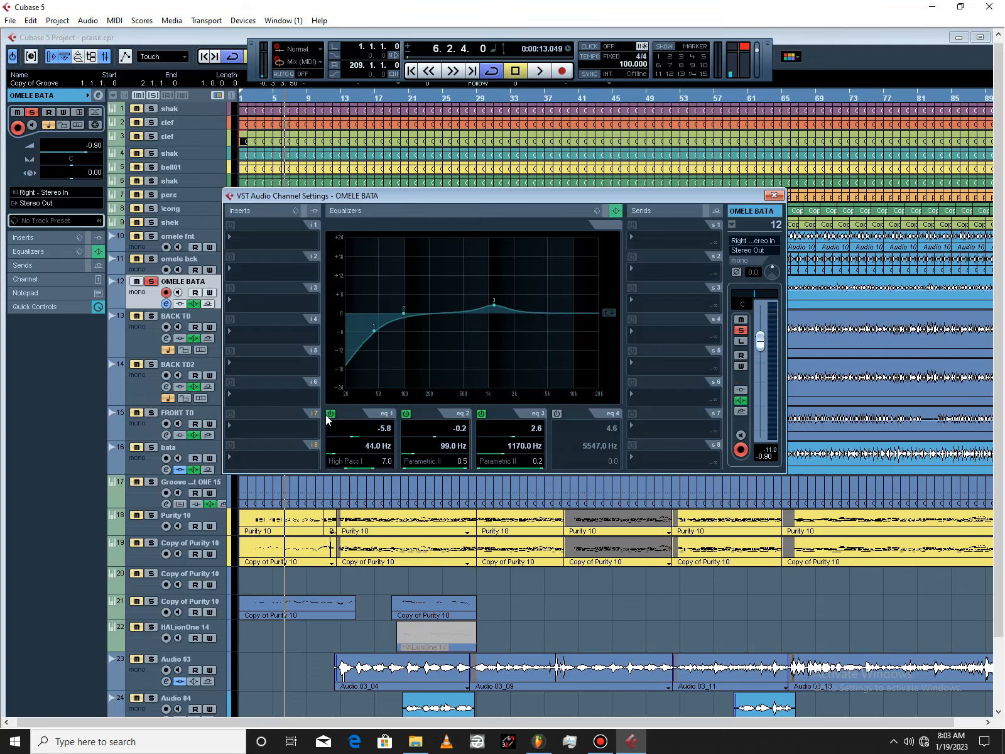
{"action": "left_click_drag", "start_coordinate": [360, 450], "coordinate": [419, 306]}
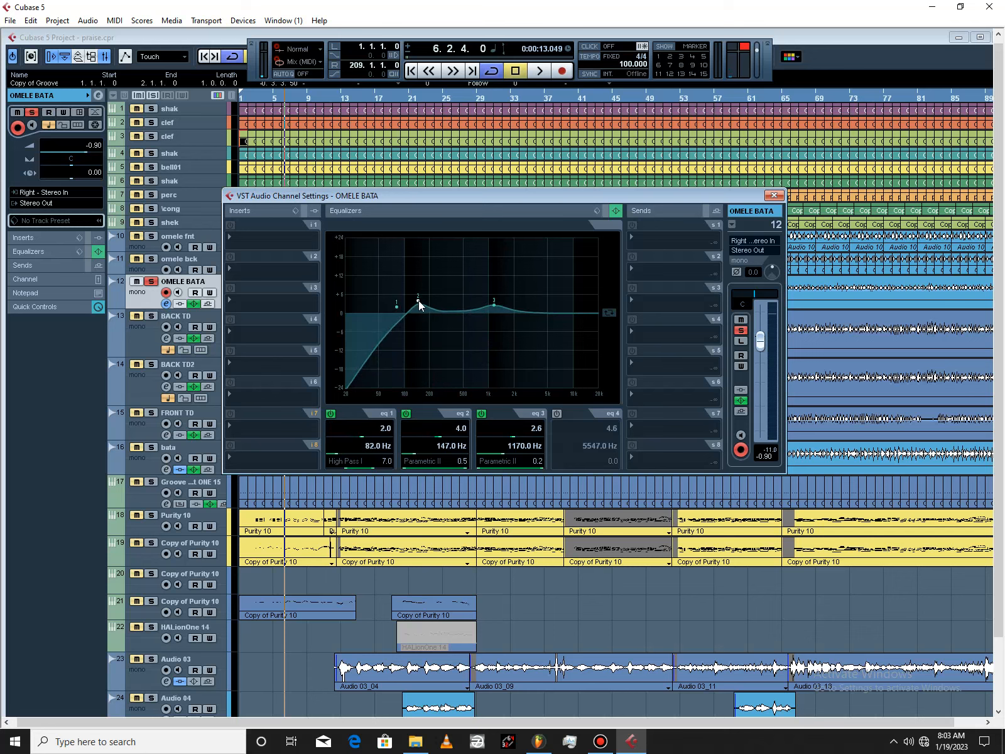
{"action": "left_click_drag", "start_coordinate": [490, 305], "coordinate": [484, 301]}
Step: Play OMELE BATA and enable its high-shelf EQ band 4 with a 5.8 dB boost at 5453 Hz
{"action": "left_click", "coordinate": [539, 71]}
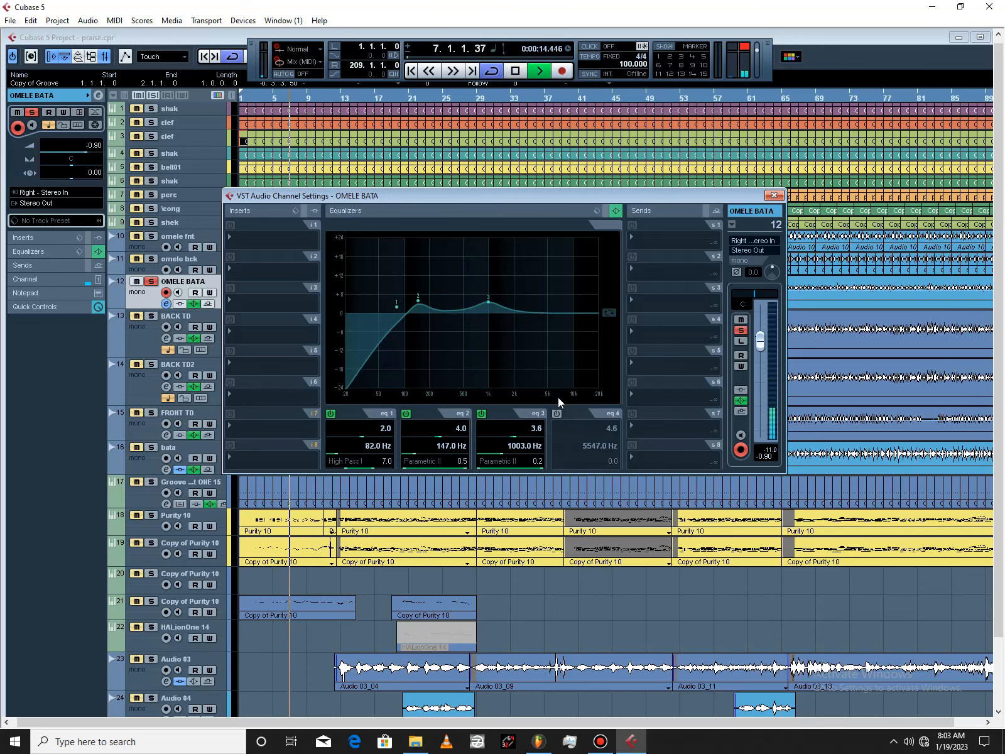
{"action": "left_click", "coordinate": [557, 414]}
{"action": "left_click_drag", "start_coordinate": [552, 299], "coordinate": [551, 295]}
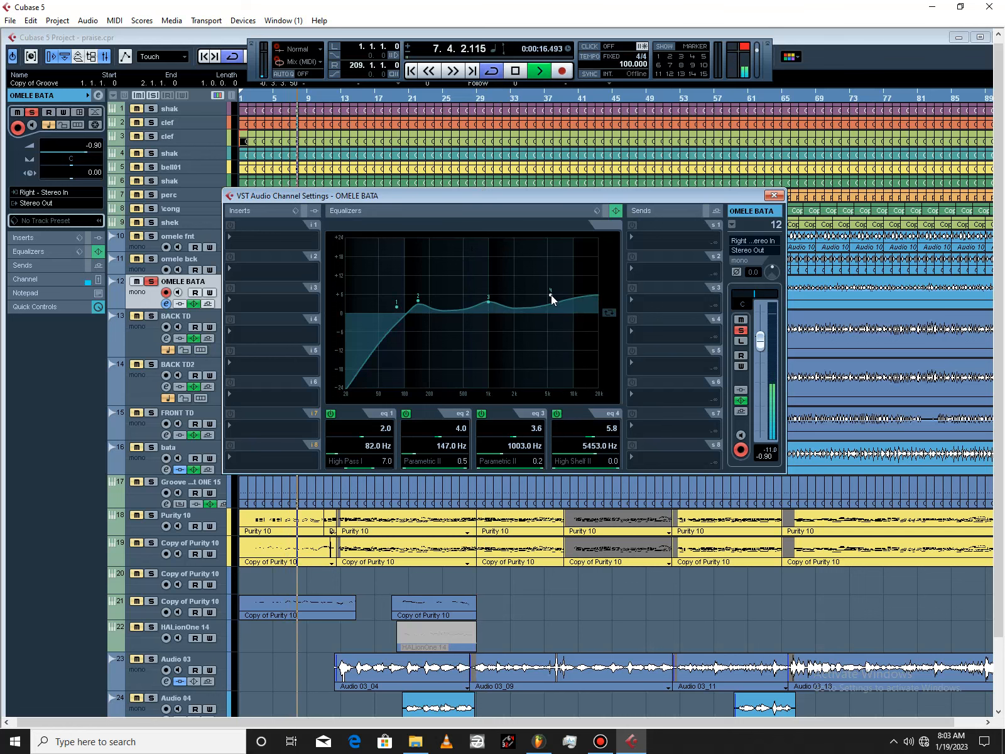
Step: Retune the OMELE BATA EQ bands to 62 Hz, 118 Hz at 5.8 dB, 890 Hz at 5.4 dB and 5180 Hz, and stop playback
{"action": "left_click_drag", "start_coordinate": [489, 302], "coordinate": [489, 300]}
{"action": "mouse_move", "coordinate": [415, 306]}
{"action": "left_mouse_down"}
{"action": "mouse_move", "coordinate": [409, 295]}
{"action": "mouse_move", "coordinate": [388, 308]}
{"action": "mouse_move", "coordinate": [410, 296]}
{"action": "left_mouse_up"}
{"action": "left_click_drag", "start_coordinate": [488, 299], "coordinate": [484, 296]}
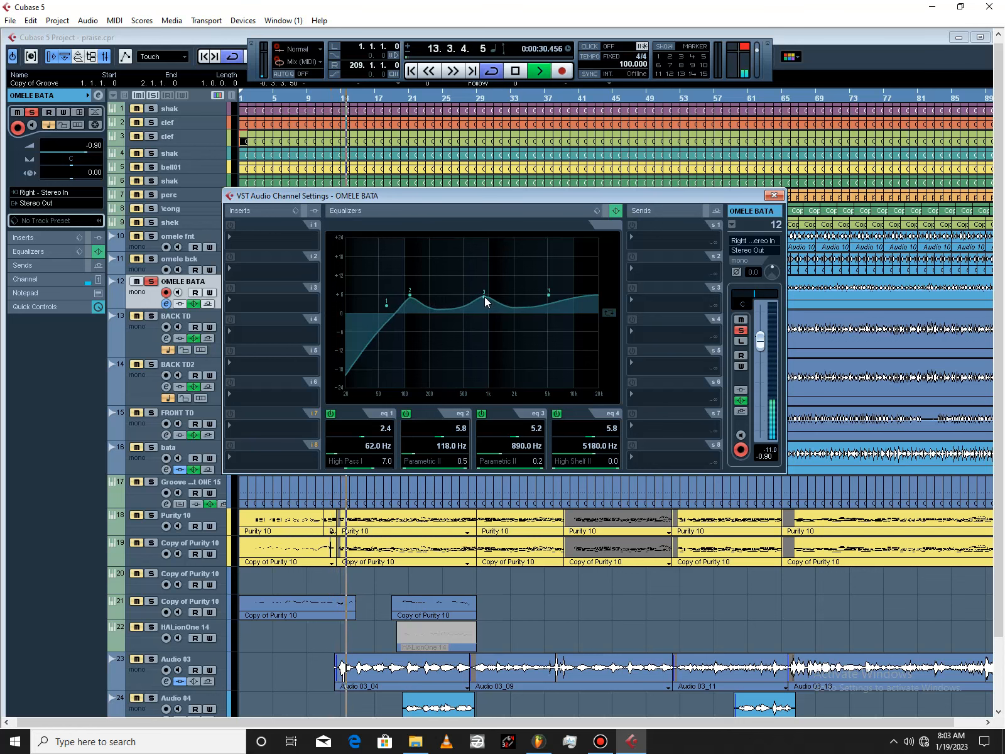
{"action": "left_click_drag", "start_coordinate": [485, 297], "coordinate": [484, 296]}
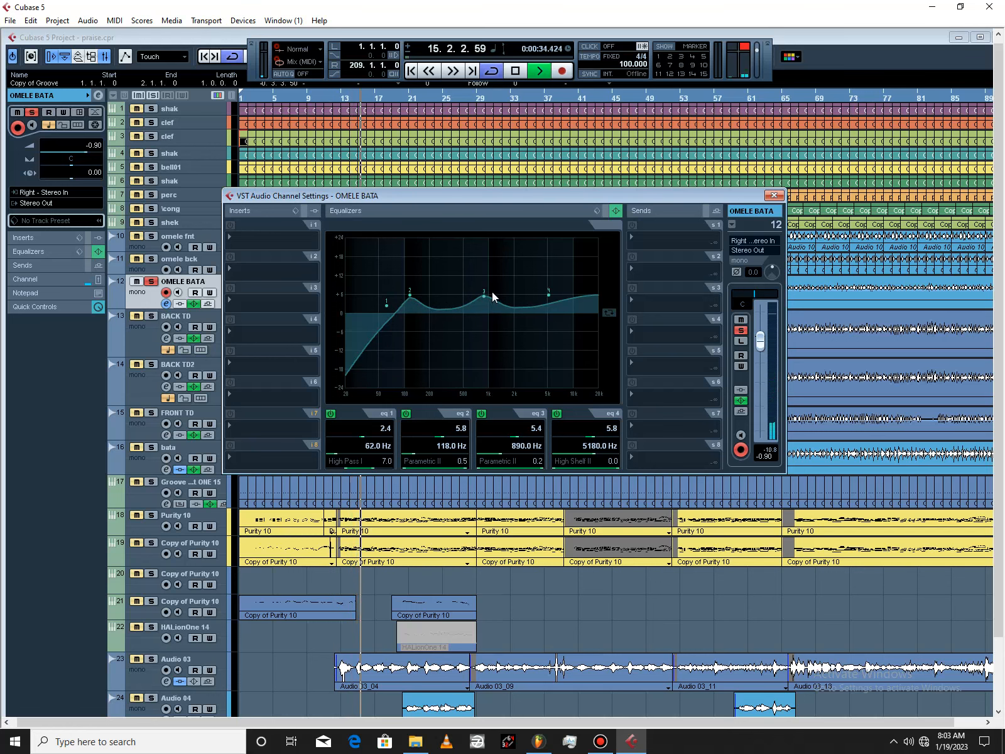
{"action": "left_click", "coordinate": [515, 71]}
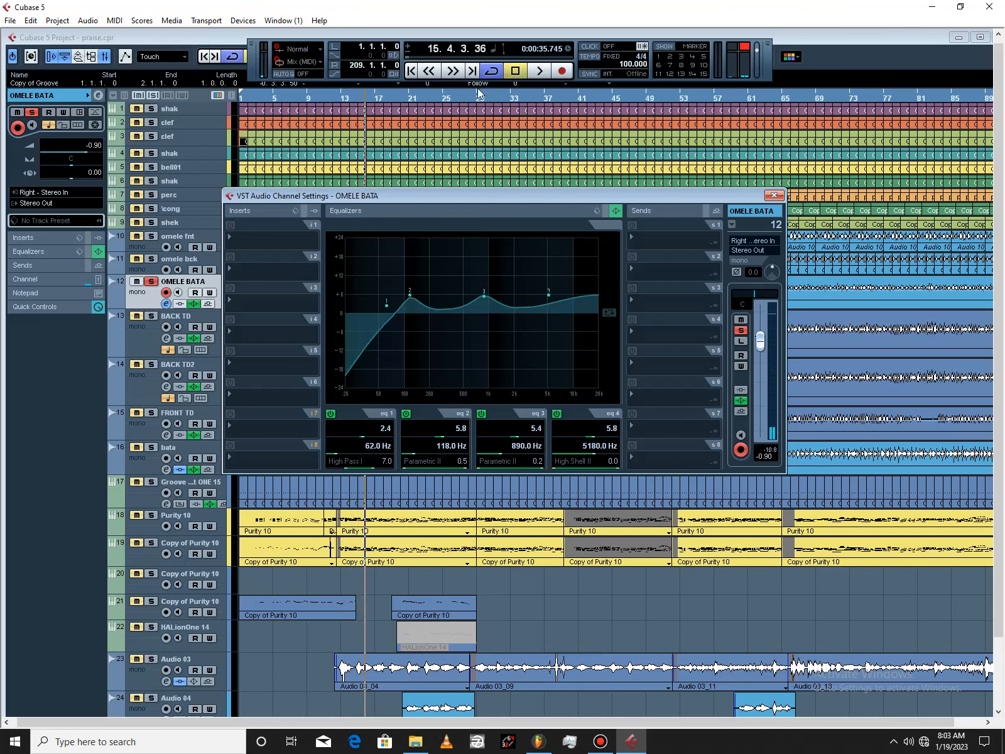
Step: Load the Compressor dynamics plug-in into the first insert slot of OMELE BATA and reposition its window
{"action": "left_click", "coordinate": [259, 239]}
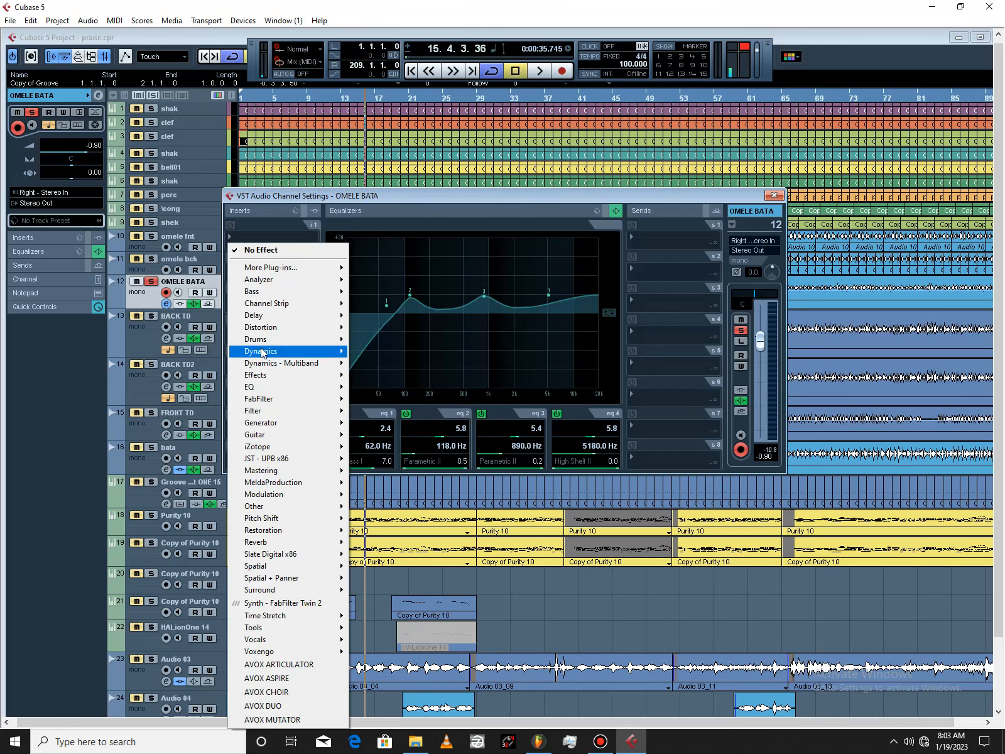
{"action": "mouse_move", "coordinate": [347, 353]}
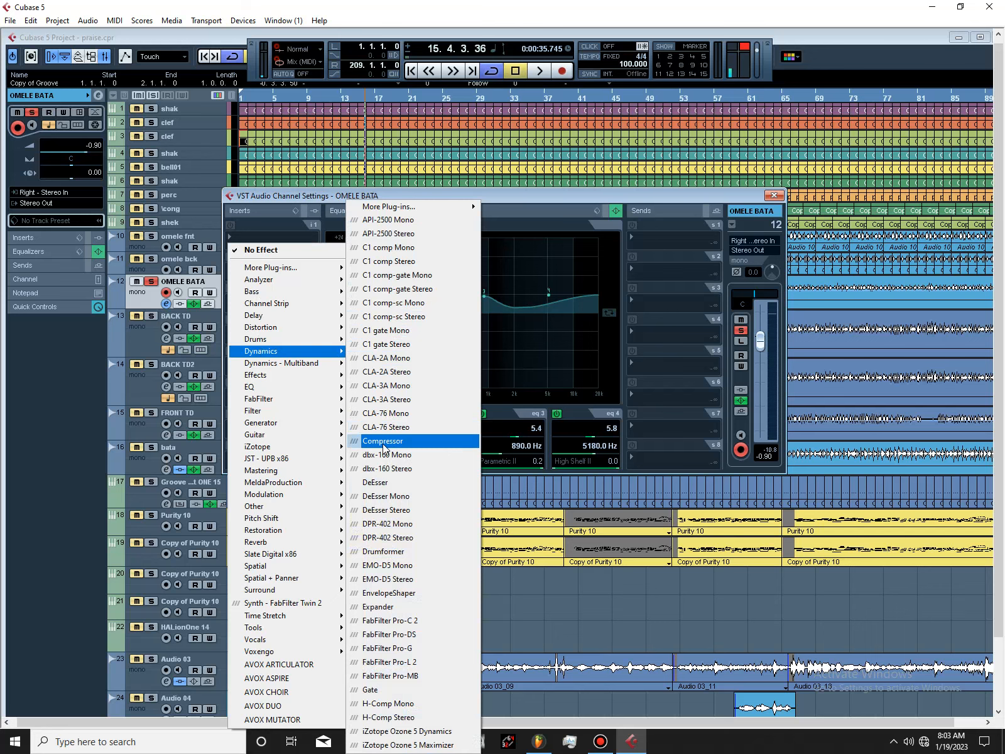
{"action": "left_click", "coordinate": [384, 442]}
{"action": "left_click_drag", "start_coordinate": [547, 314], "coordinate": [535, 256]}
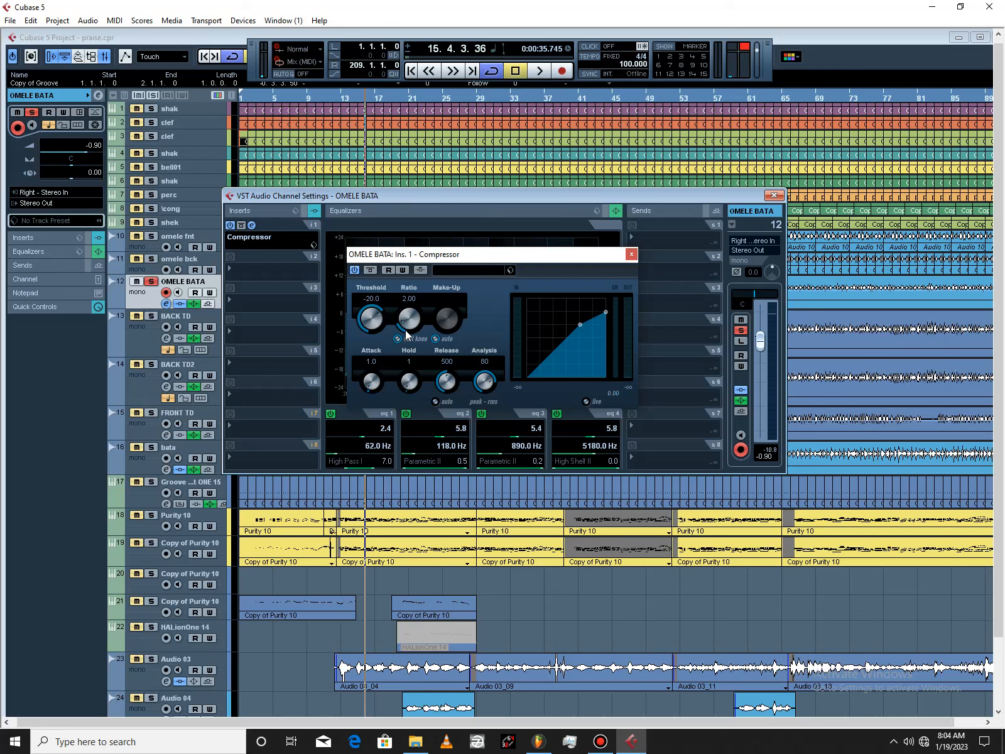
Step: Play OMELE BATA and set the compressor's attack to 4.0 and release to 158
{"action": "left_click", "coordinate": [540, 70]}
{"action": "left_click_drag", "start_coordinate": [482, 257], "coordinate": [477, 265]}
{"action": "left_click_drag", "start_coordinate": [368, 395], "coordinate": [367, 389]}
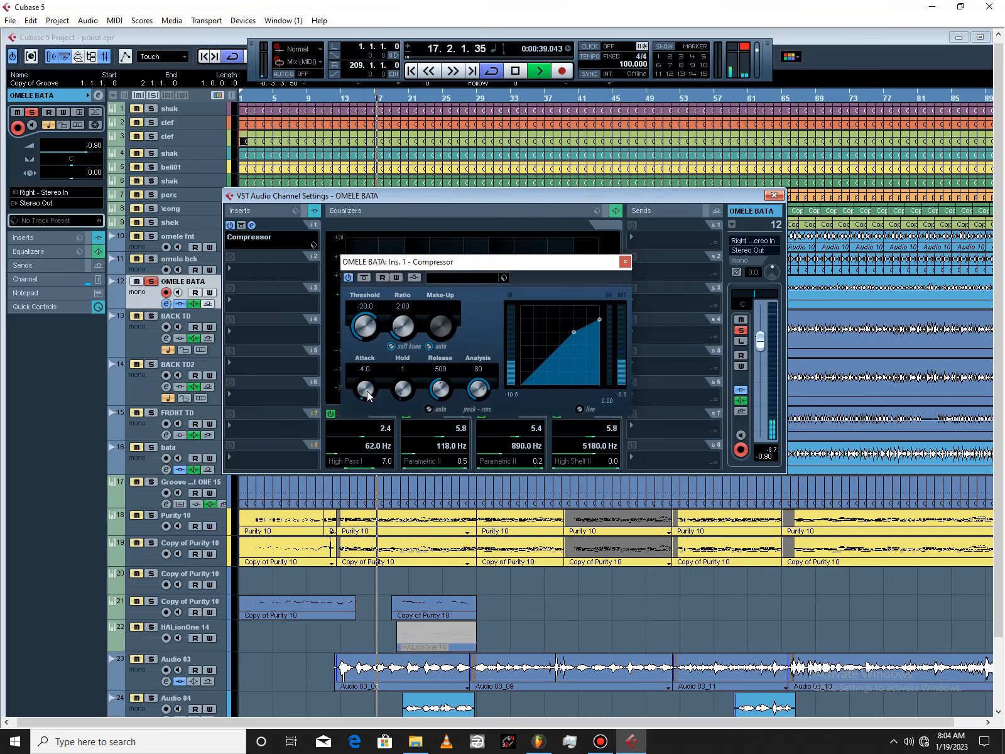
{"action": "left_click_drag", "start_coordinate": [443, 389], "coordinate": [439, 397]}
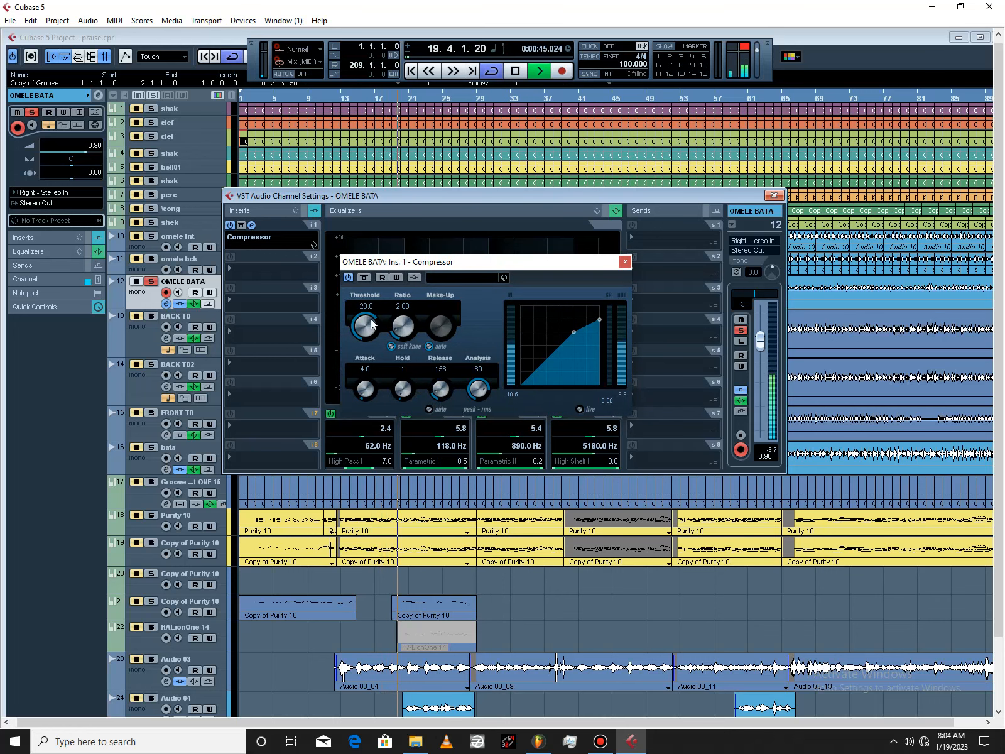
Step: Set the compressor's threshold to -30.2 and ratio to 2.63, and raise the make-up gain to 7.0 with auto make-up off
{"action": "mouse_move", "coordinate": [371, 331]}
{"action": "left_mouse_down"}
{"action": "mouse_move", "coordinate": [371, 340]}
{"action": "mouse_move", "coordinate": [406, 333]}
{"action": "mouse_move", "coordinate": [369, 340]}
{"action": "left_mouse_up"}
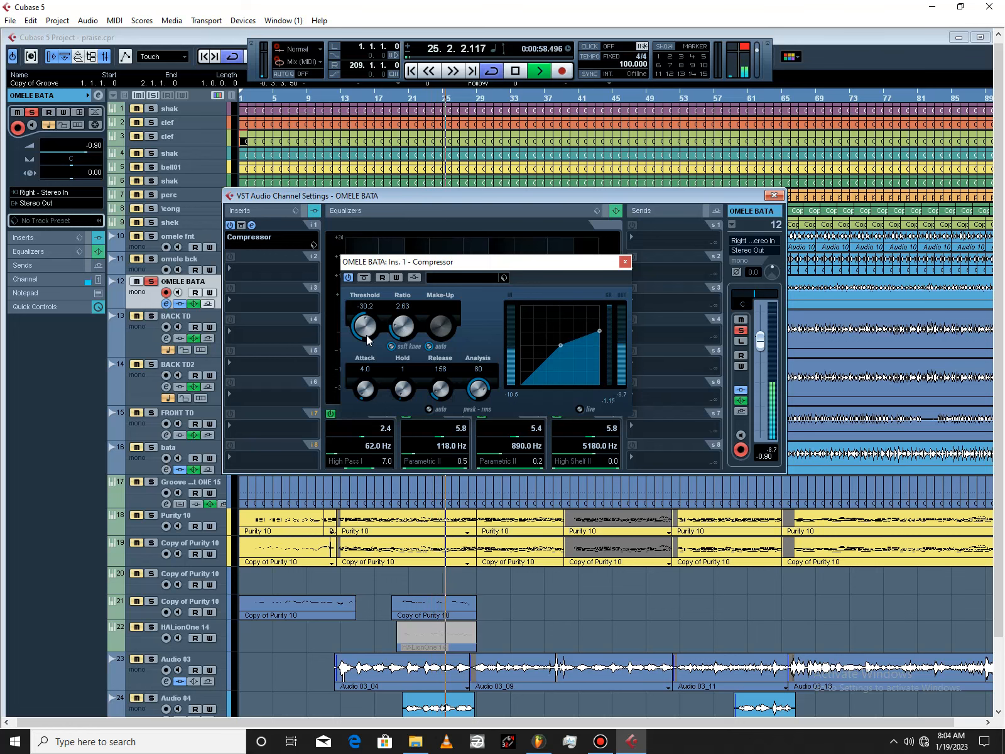
{"action": "left_click", "coordinate": [431, 347]}
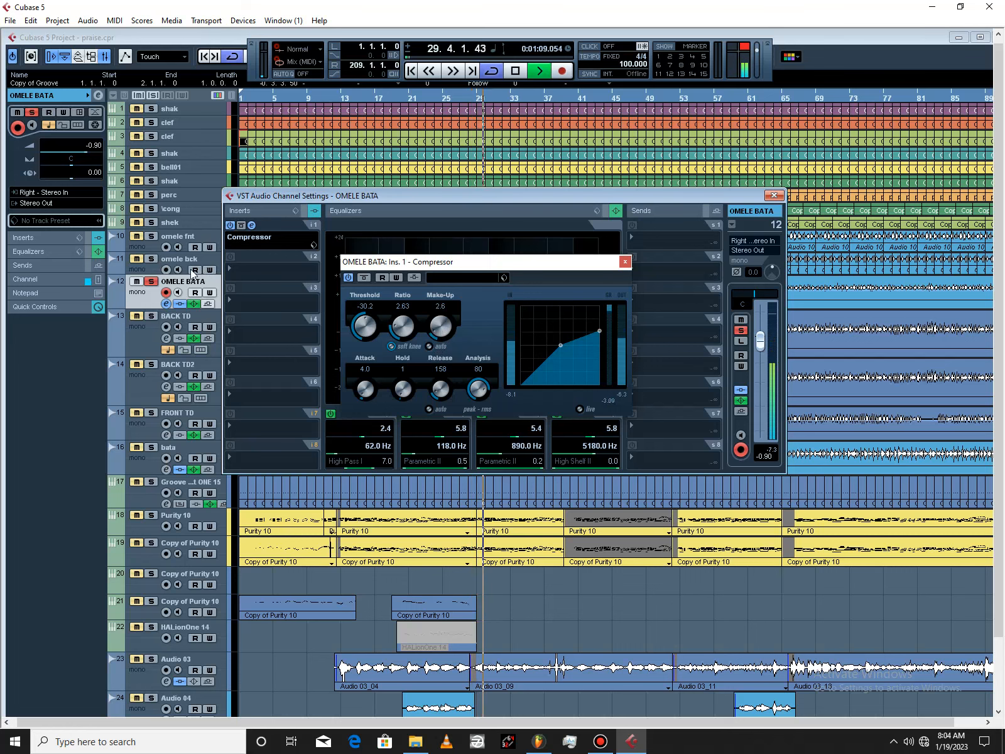
{"action": "left_click_drag", "start_coordinate": [438, 329], "coordinate": [440, 322]}
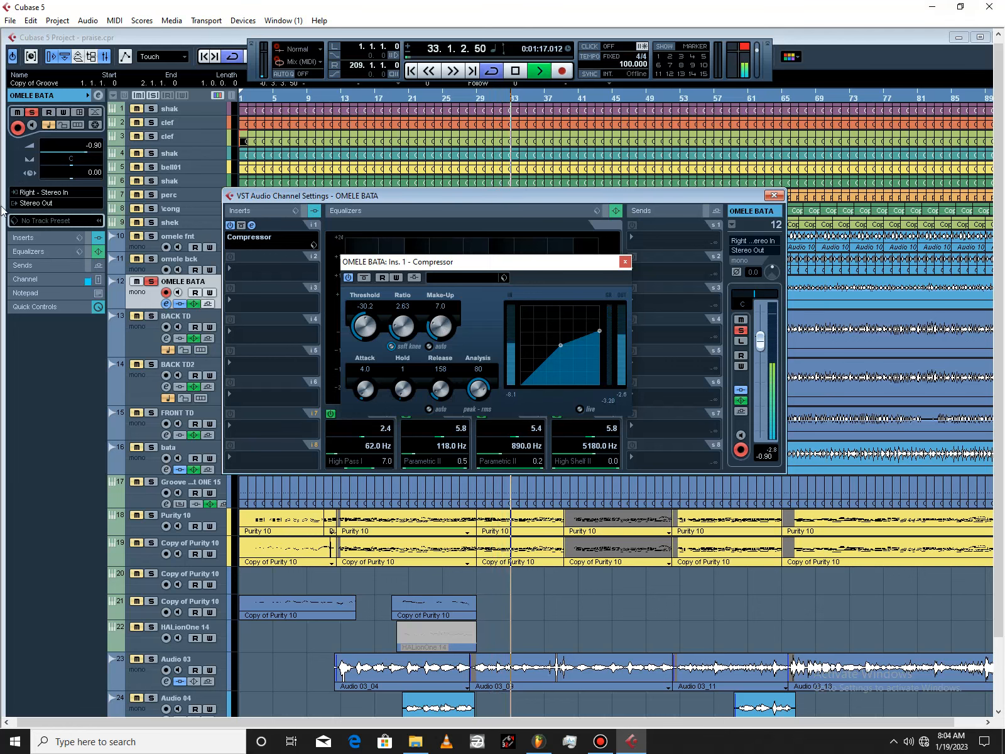
Step: Solo the eleven tracks above OMELE BATA, from omele bck up to the first shak, alongside it during playback
{"action": "left_click", "coordinate": [151, 258]}
{"action": "left_click", "coordinate": [150, 235]}
{"action": "left_click", "coordinate": [151, 221]}
{"action": "left_click", "coordinate": [151, 208]}
{"action": "left_click", "coordinate": [151, 194]}
{"action": "left_click", "coordinate": [150, 181]}
{"action": "left_click", "coordinate": [151, 167]}
{"action": "left_click", "coordinate": [154, 157]}
{"action": "left_click", "coordinate": [151, 153]}
{"action": "left_click", "coordinate": [151, 136]}
{"action": "left_click", "coordinate": [150, 123]}
{"action": "left_click", "coordinate": [151, 109]}
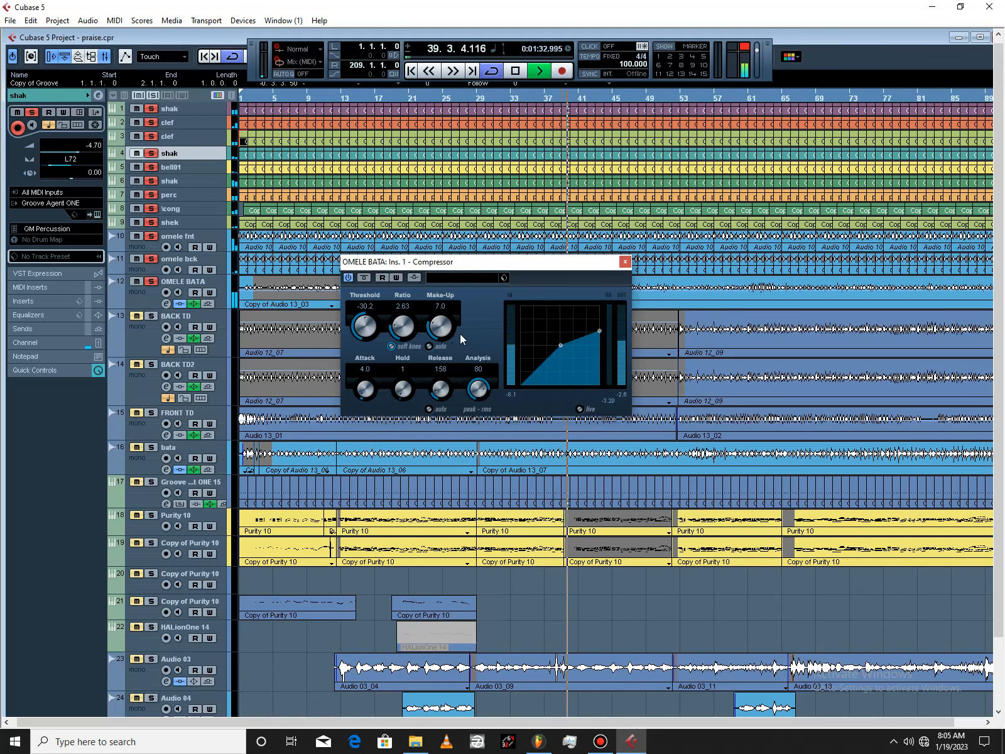
Step: Lower the OMELE BATA compressor's make-up gain to 5.6, stop playback and close the compressor window
{"action": "left_click_drag", "start_coordinate": [441, 332], "coordinate": [439, 338]}
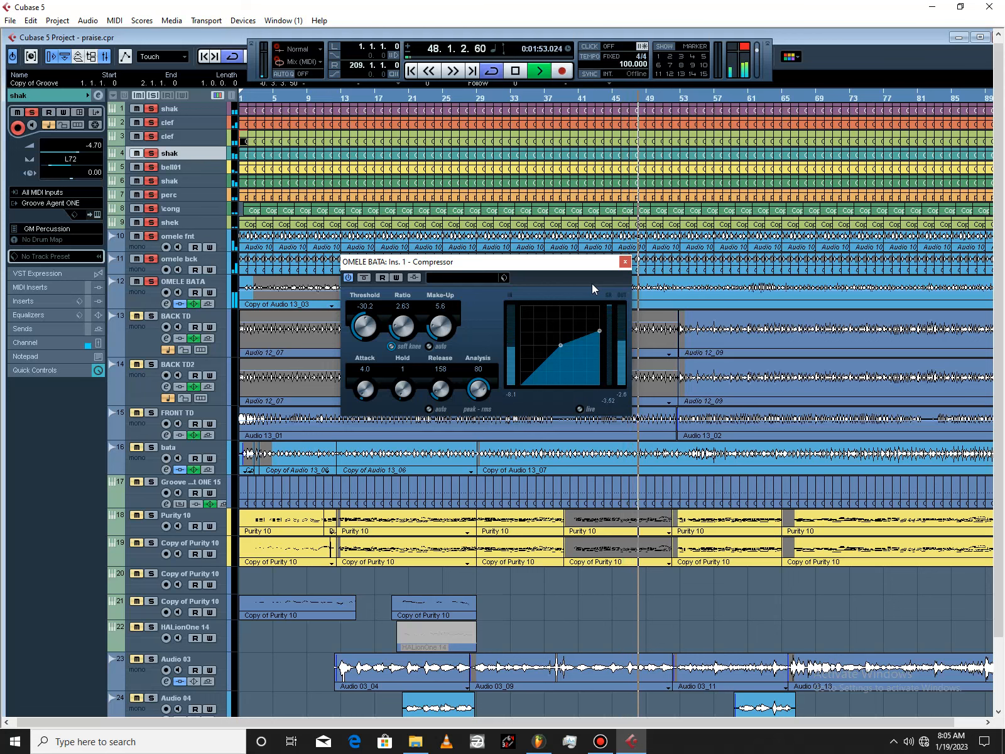
{"action": "left_click", "coordinate": [515, 70]}
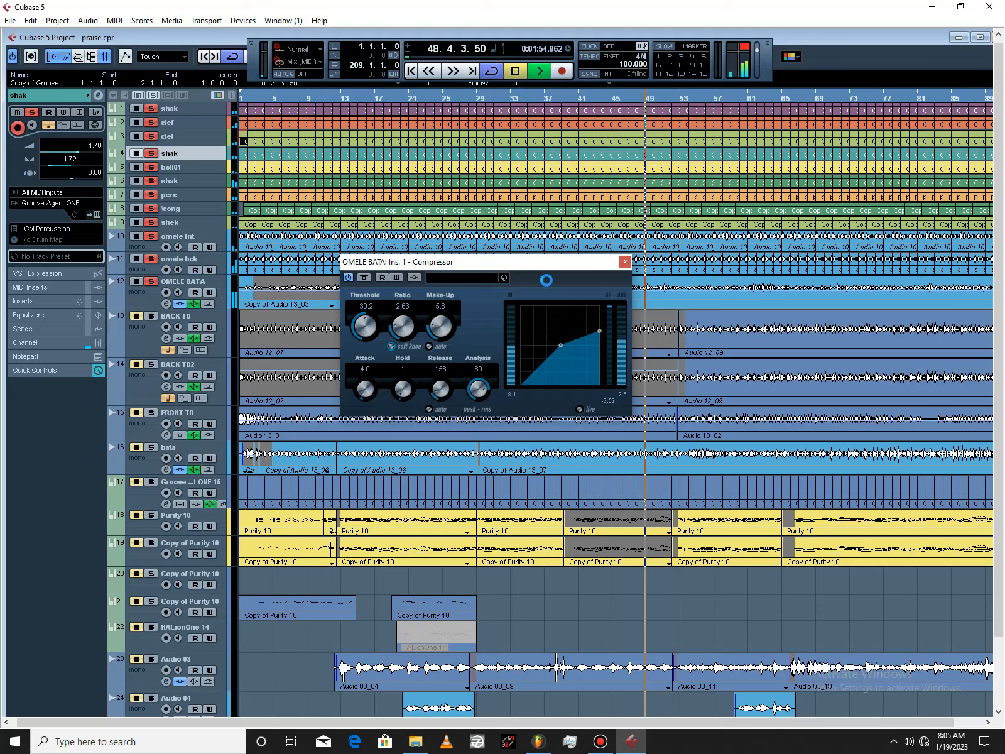
{"action": "left_click", "coordinate": [625, 262]}
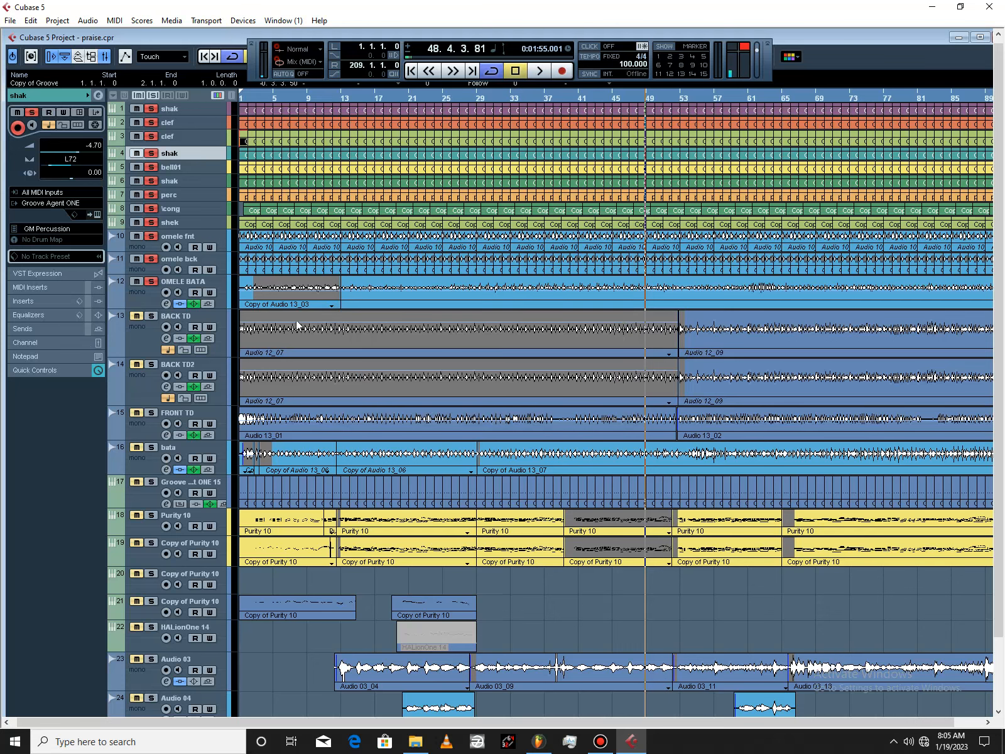
Step: Select the BACK TD track and move the playback position back to about bar 6
{"action": "left_click", "coordinate": [143, 340]}
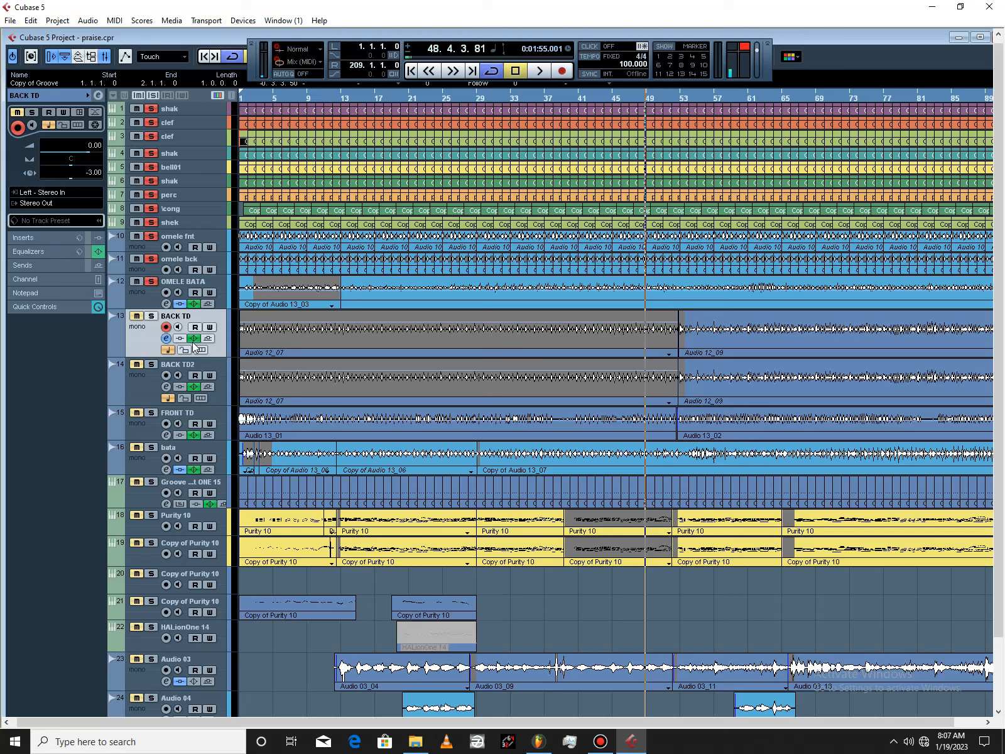
{"action": "key", "text": "g"}
{"action": "key", "text": "g"}
{"action": "key", "text": "g"}
{"action": "left_click", "coordinate": [256, 97]}
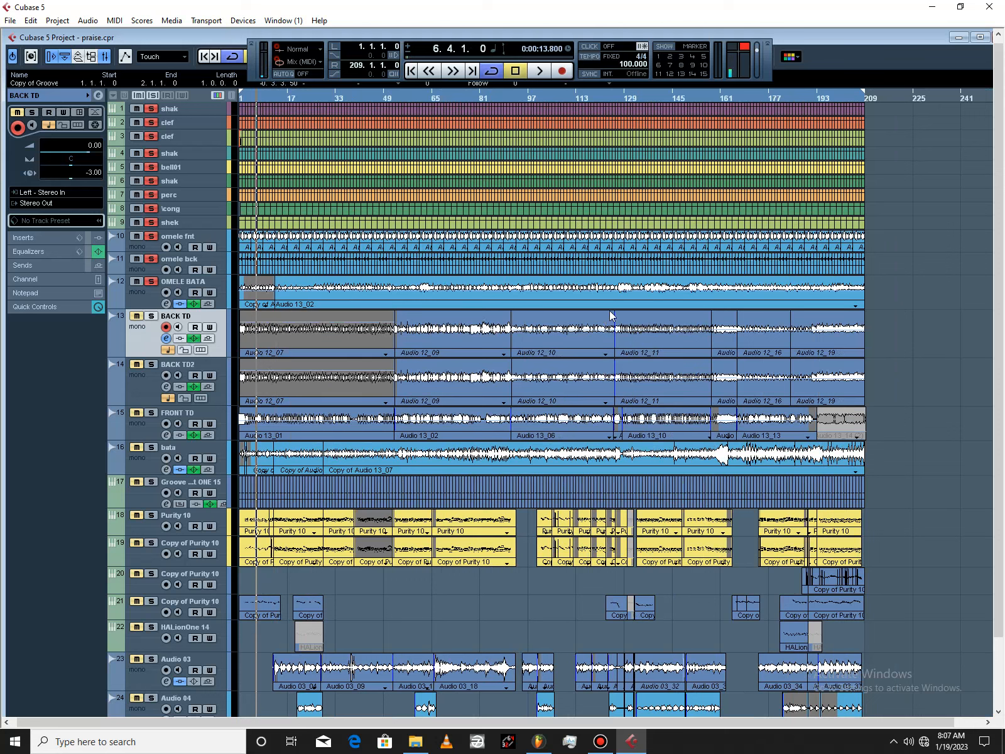
Step: Change the track colour of BACK TD to pink and of BACK TD2 to purple
{"action": "scroll", "coordinate": [230, 333], "scroll_direction": "down", "scroll_amount": 6}
{"action": "scroll", "coordinate": [228, 369], "scroll_direction": "up", "scroll_amount": 3}
{"action": "scroll", "coordinate": [229, 365], "scroll_direction": "down", "scroll_amount": 1}
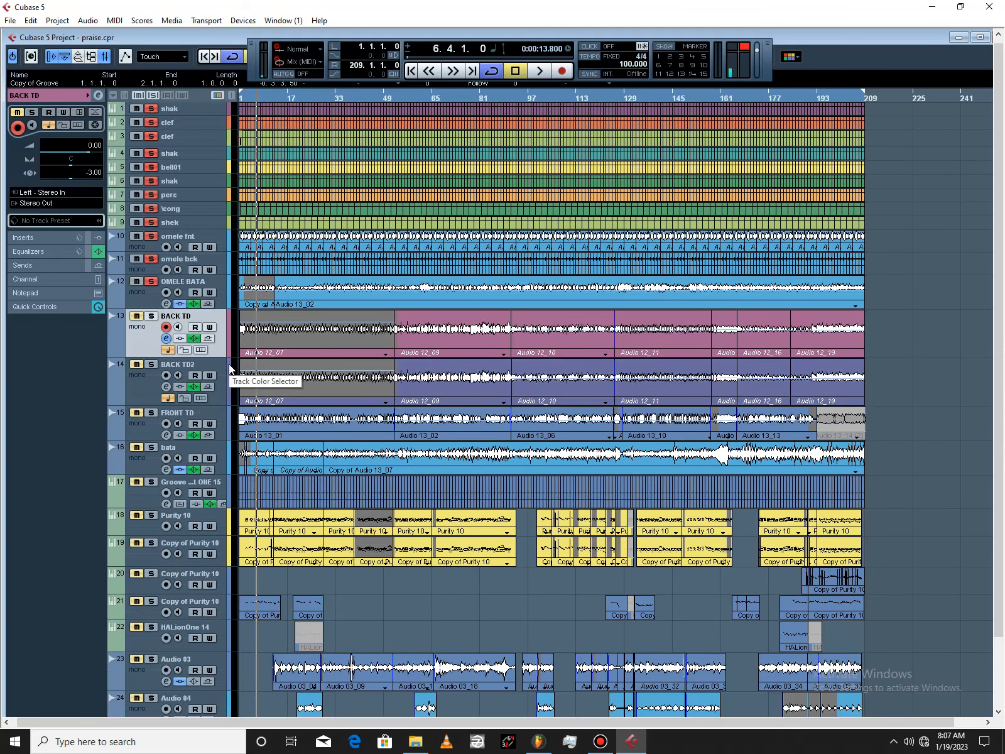